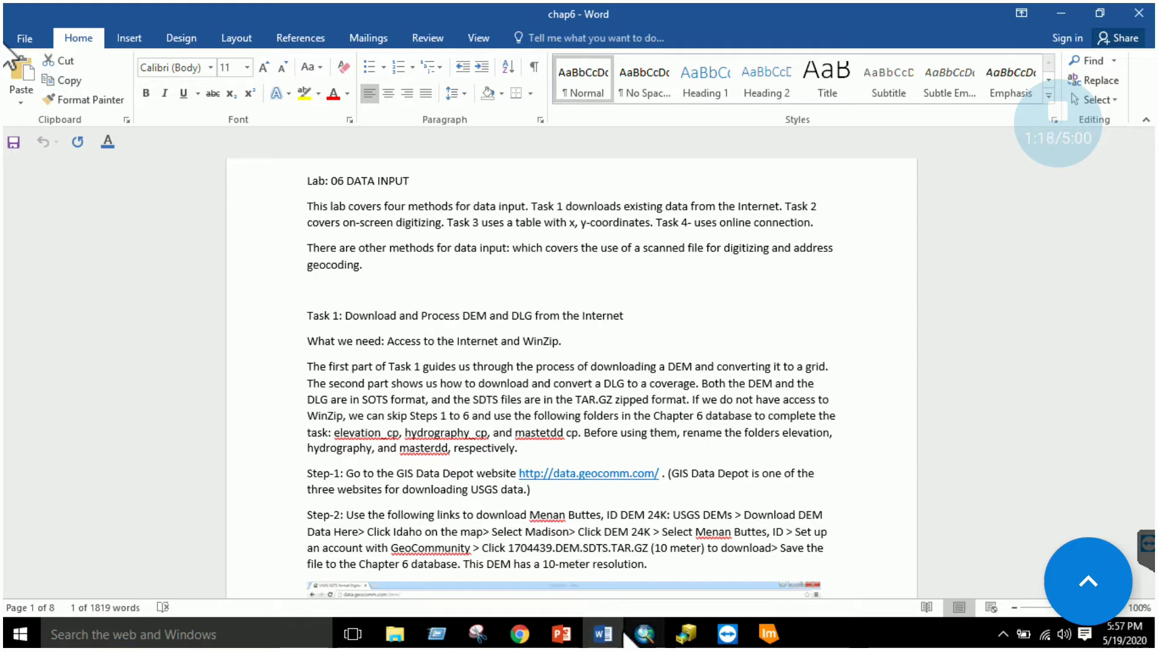
- Switch to the EarthExplorer page in Chrome and sign in to the USGS account with the saved credentials
{"action": "mouse_move", "coordinate": [529, 640]}
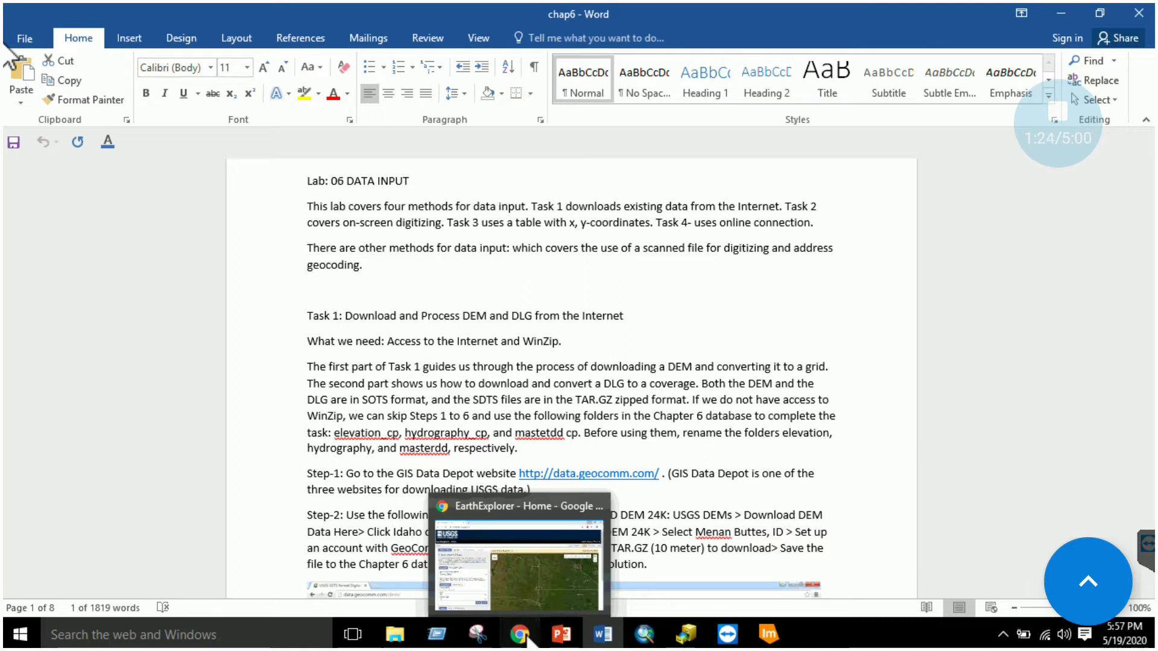
{"action": "left_click", "coordinate": [528, 640]}
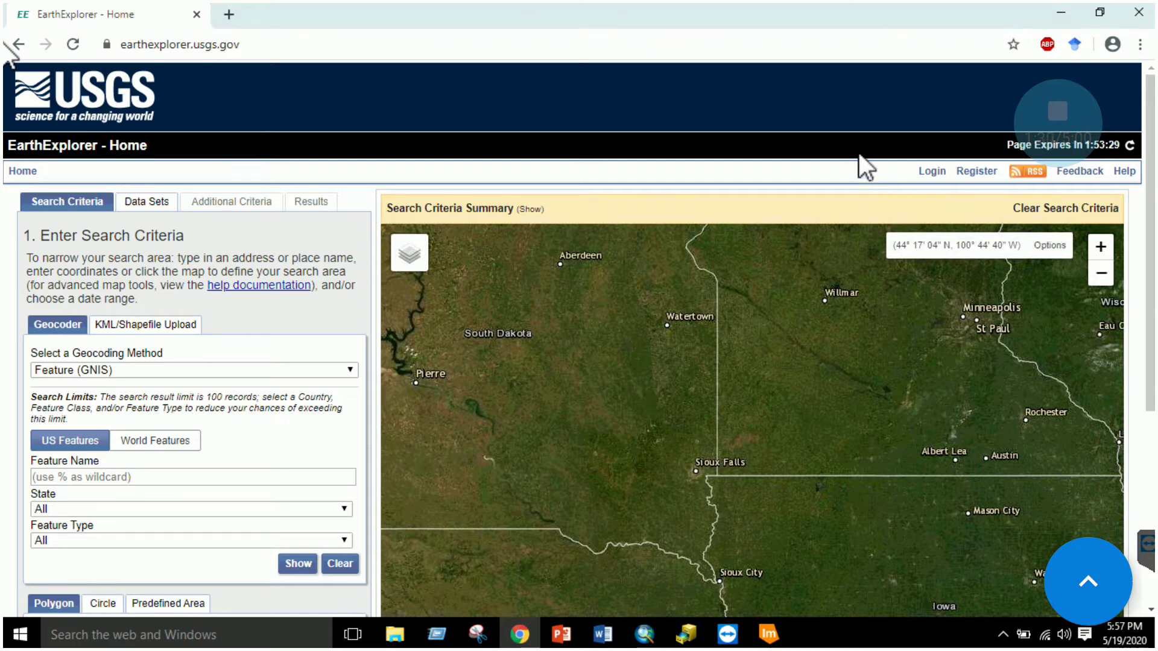
{"action": "left_click", "coordinate": [931, 172]}
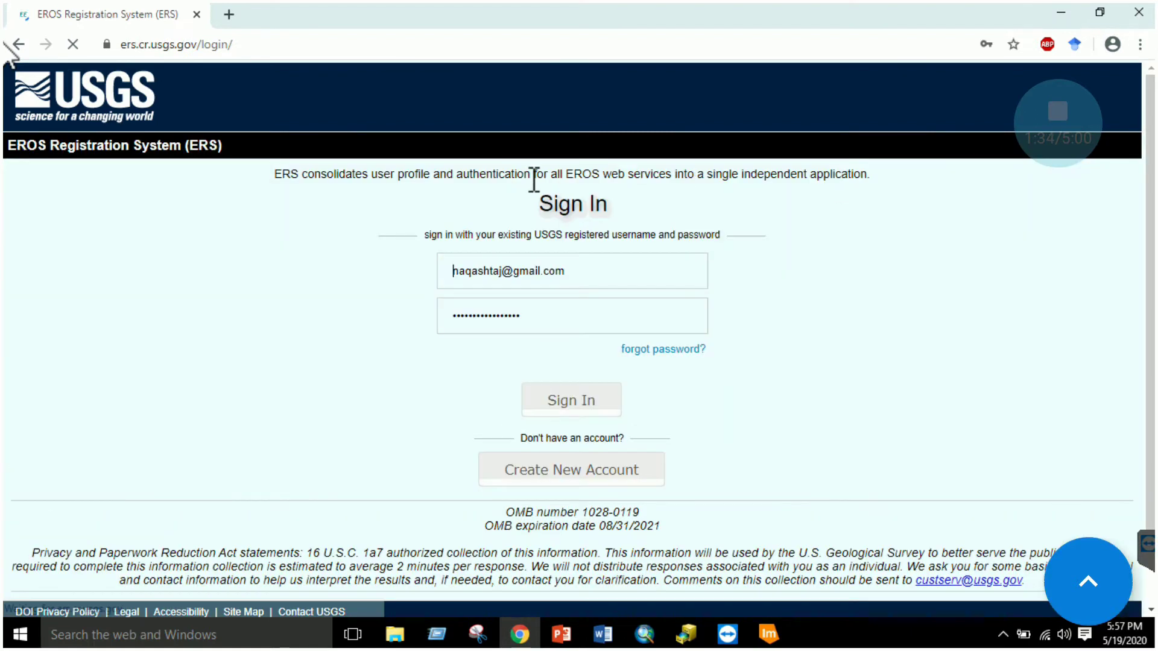
{"action": "left_click", "coordinate": [568, 402]}
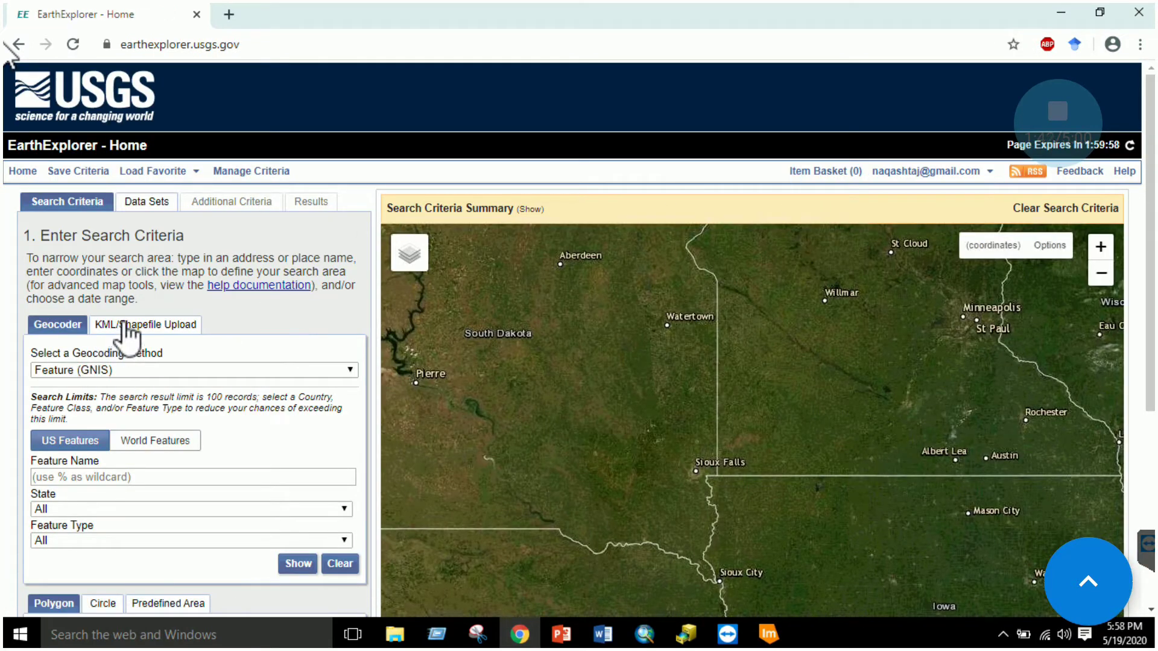
- Geocode Islamabad with the Address/Place method and add the Islamabad Capital Territory, Pakistan result as the search area coordinate
{"action": "left_click", "coordinate": [120, 371]}
{"action": "left_click", "coordinate": [111, 401]}
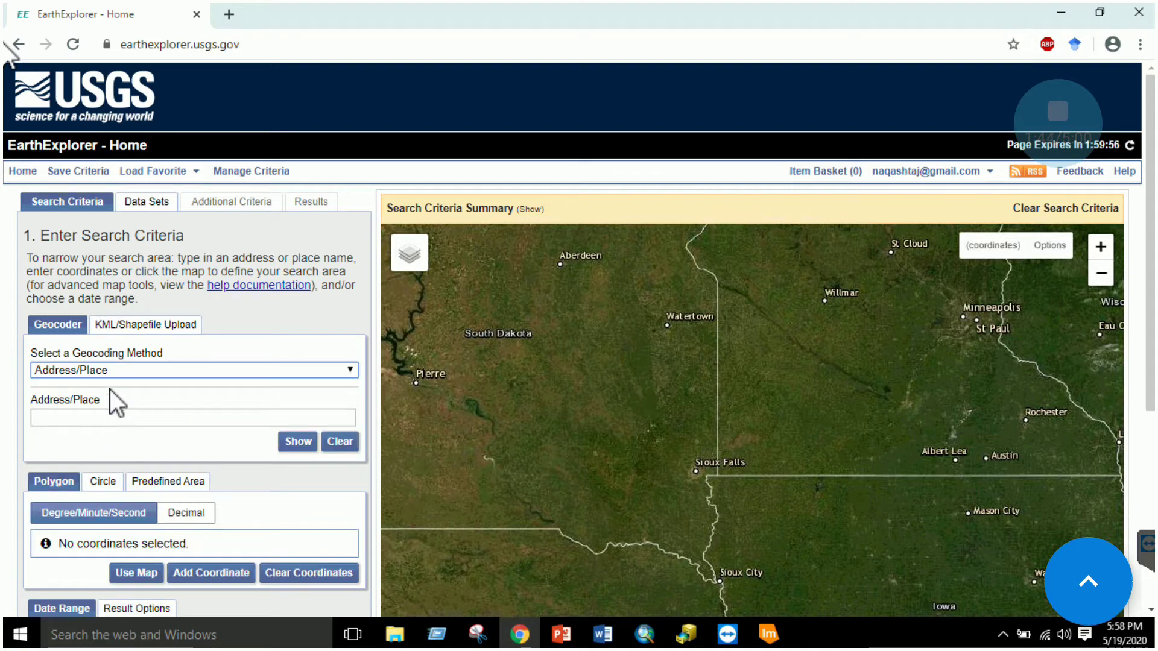
{"action": "left_click", "coordinate": [106, 419]}
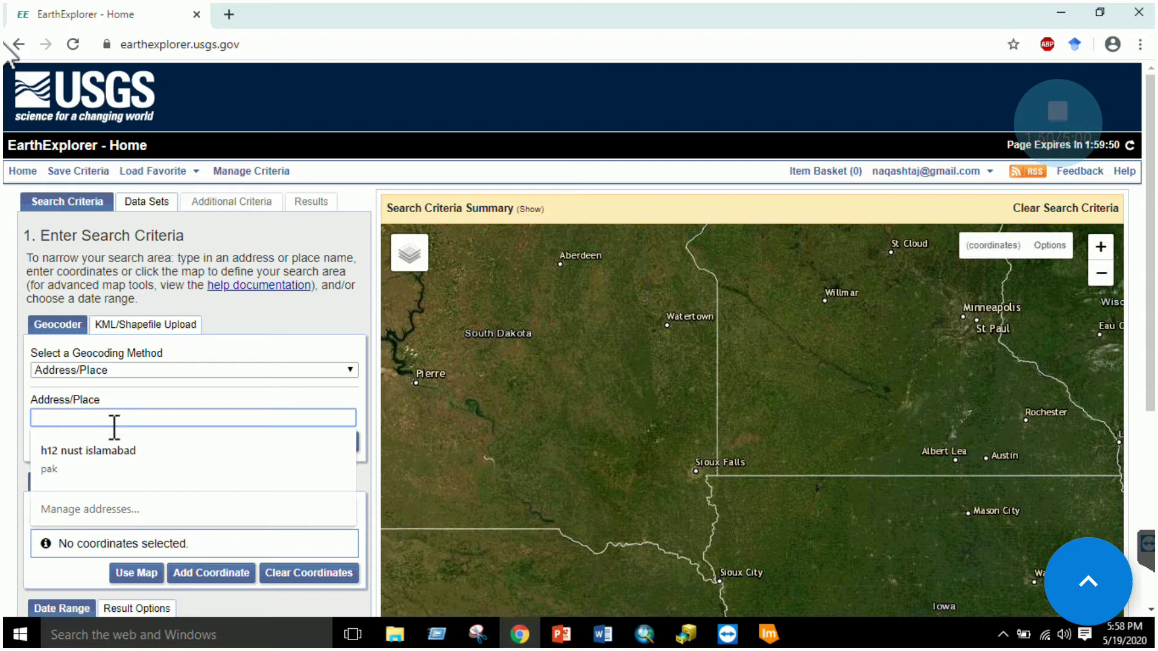
{"action": "type", "text": "lamabad"}
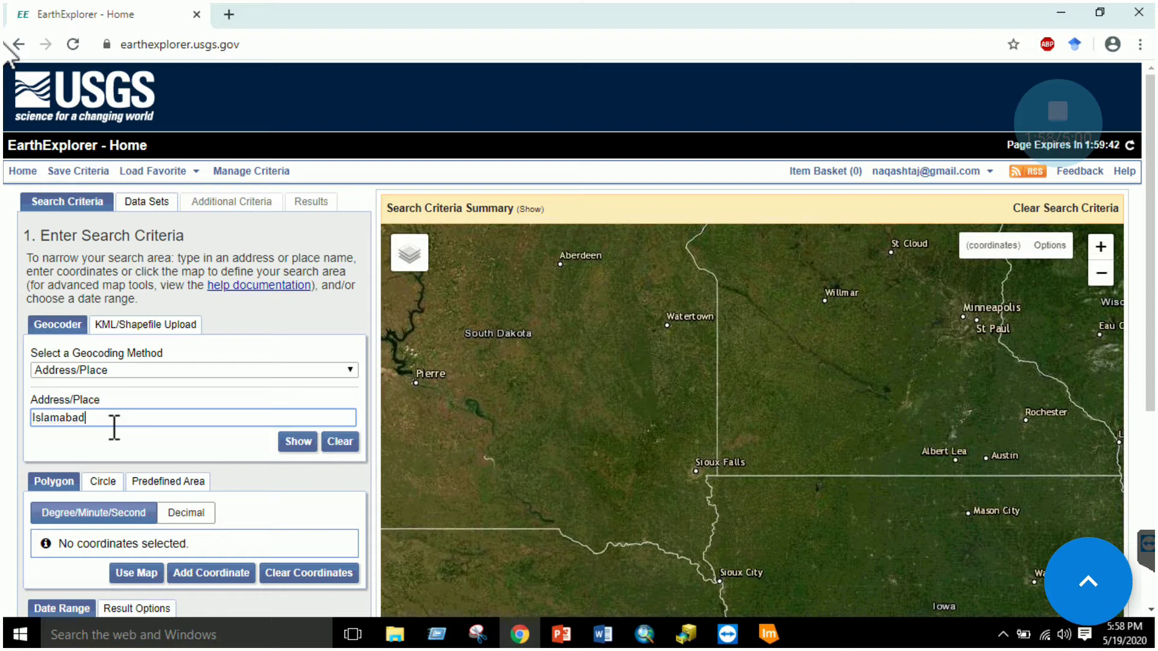
{"action": "left_click", "coordinate": [297, 441]}
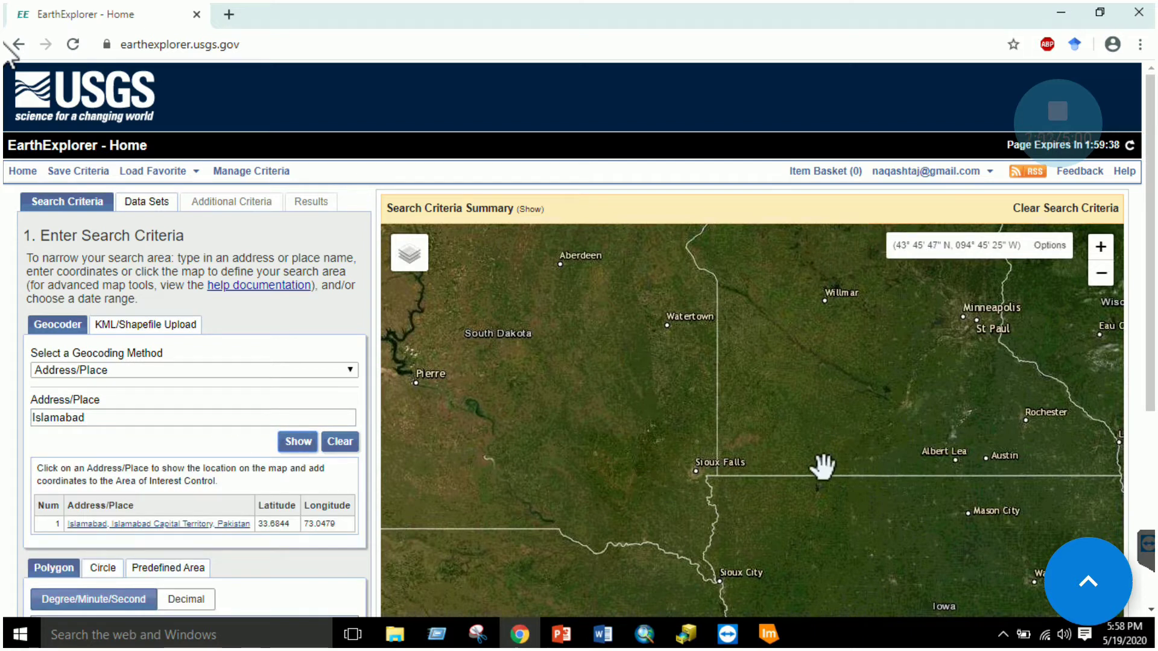
{"action": "left_click", "coordinate": [194, 523]}
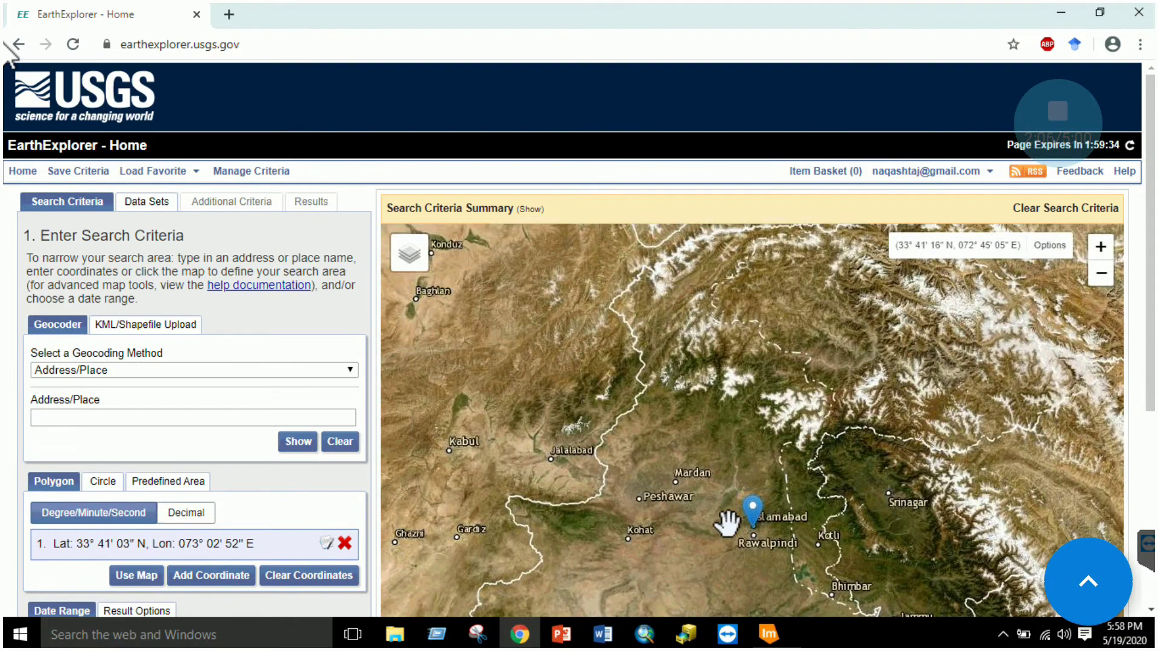
- Set the search date range from 05/31/2000 to 05/19/2020
{"action": "scroll", "coordinate": [182, 450], "scroll_direction": "down", "scroll_amount": 2}
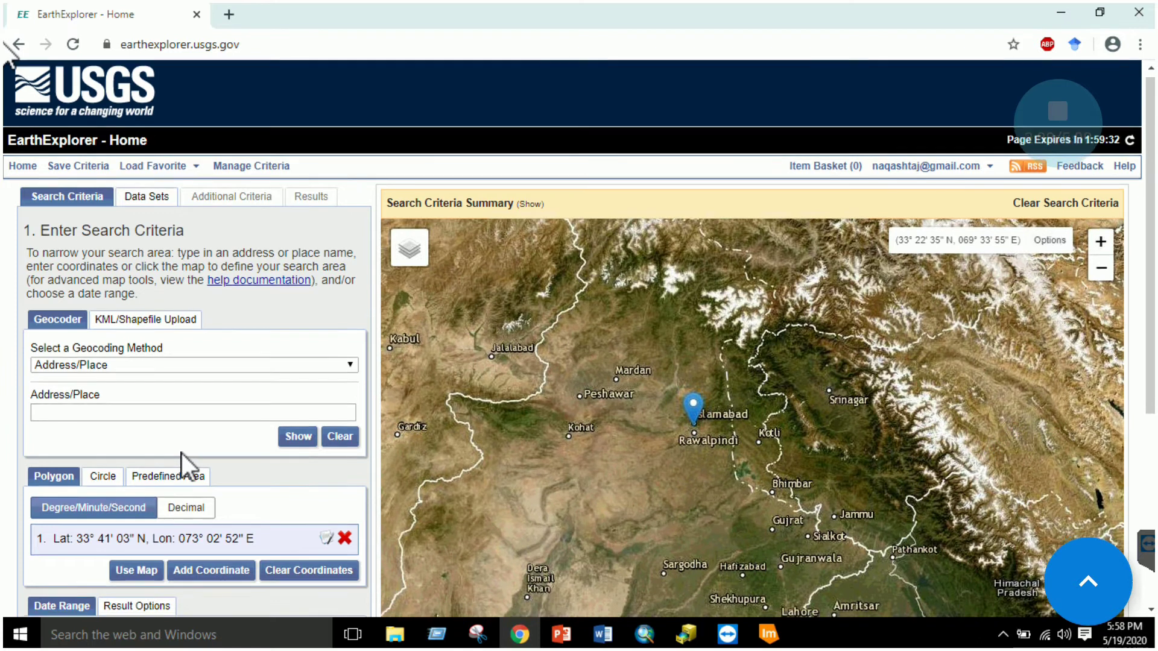
{"action": "scroll", "coordinate": [183, 457], "scroll_direction": "down", "scroll_amount": 2}
{"action": "left_click", "coordinate": [186, 471]}
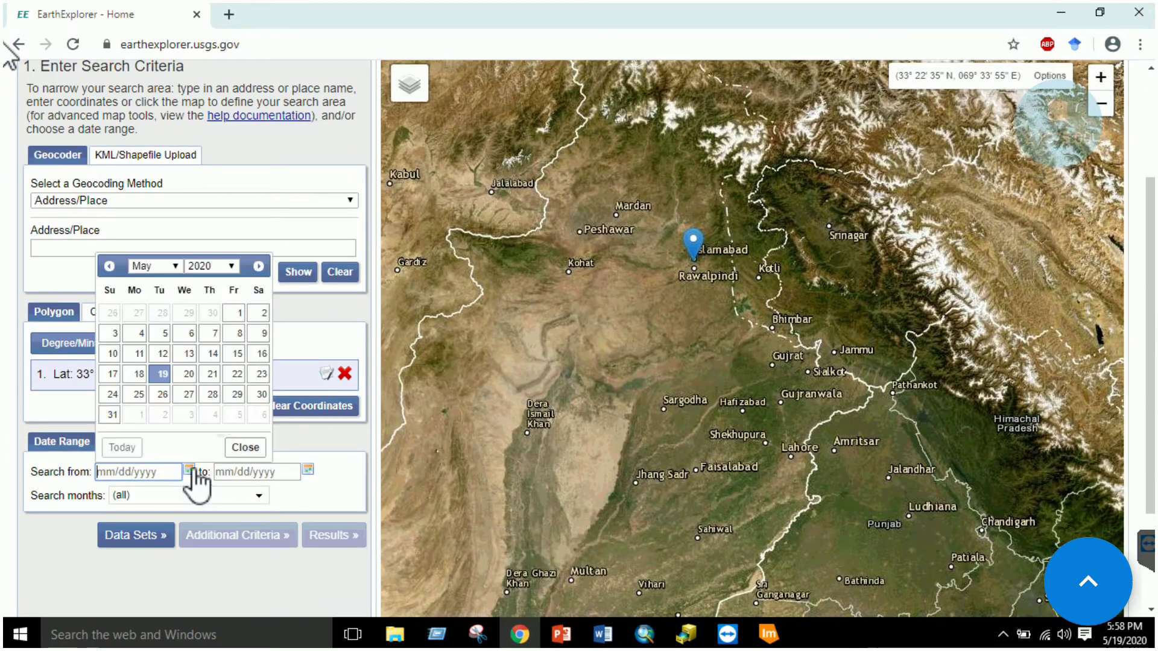
{"action": "left_click", "coordinate": [217, 266]}
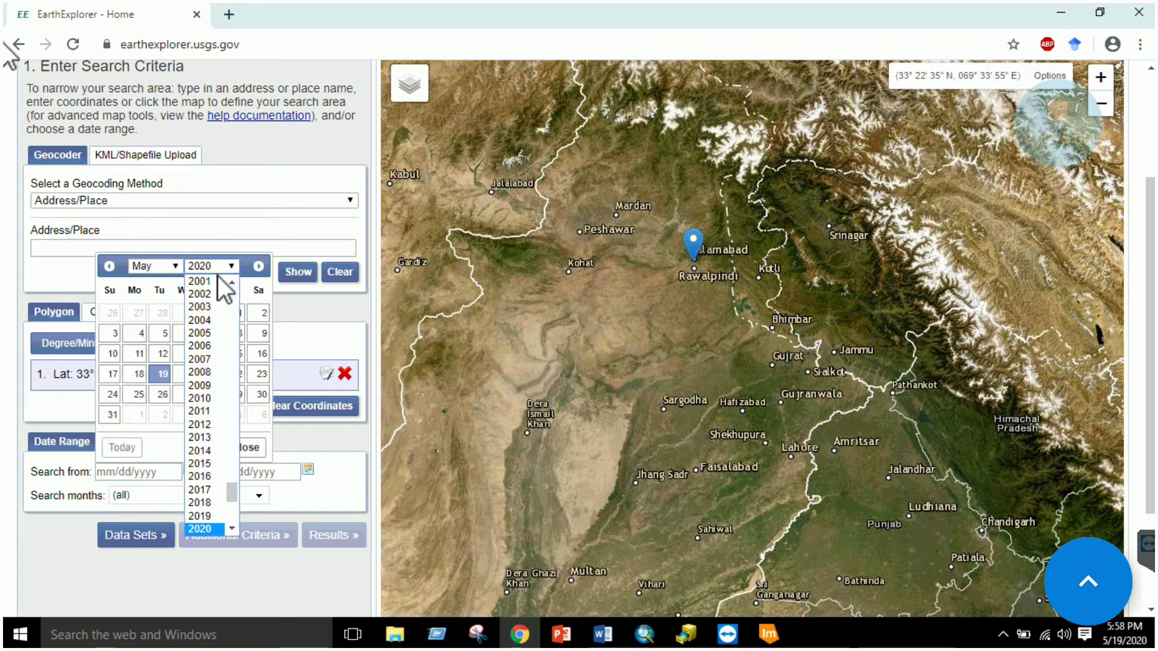
{"action": "left_click", "coordinate": [216, 284]}
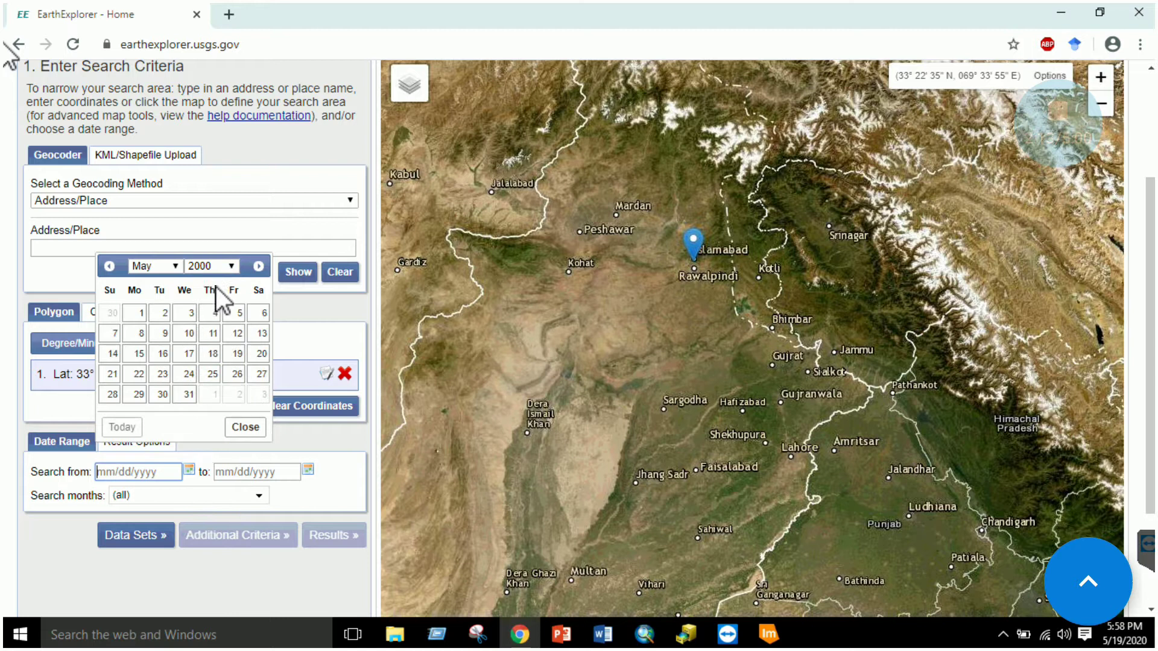
{"action": "left_click", "coordinate": [184, 395]}
{"action": "left_click", "coordinate": [303, 474]}
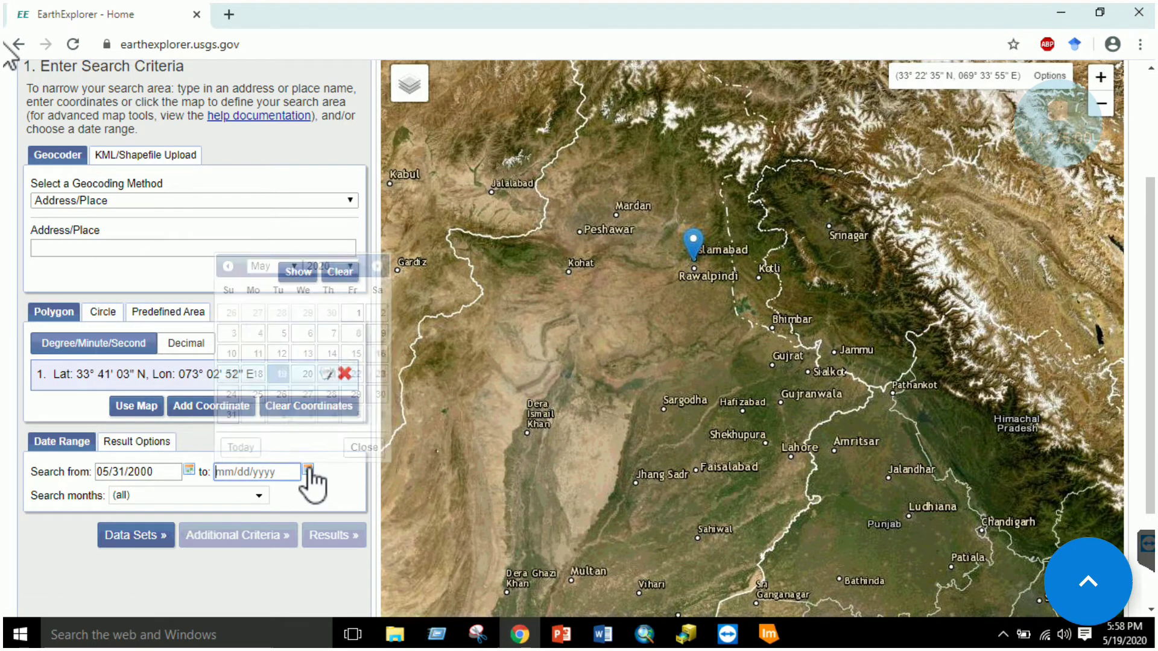
{"action": "left_click", "coordinate": [281, 377]}
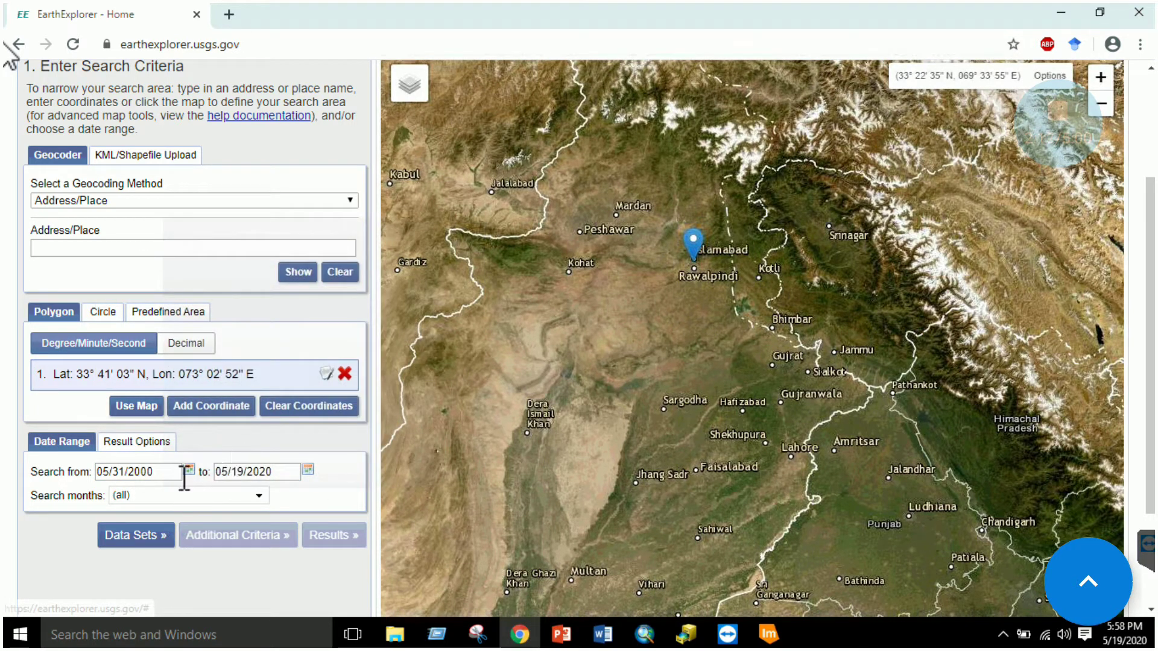
{"action": "left_click", "coordinate": [191, 500]}
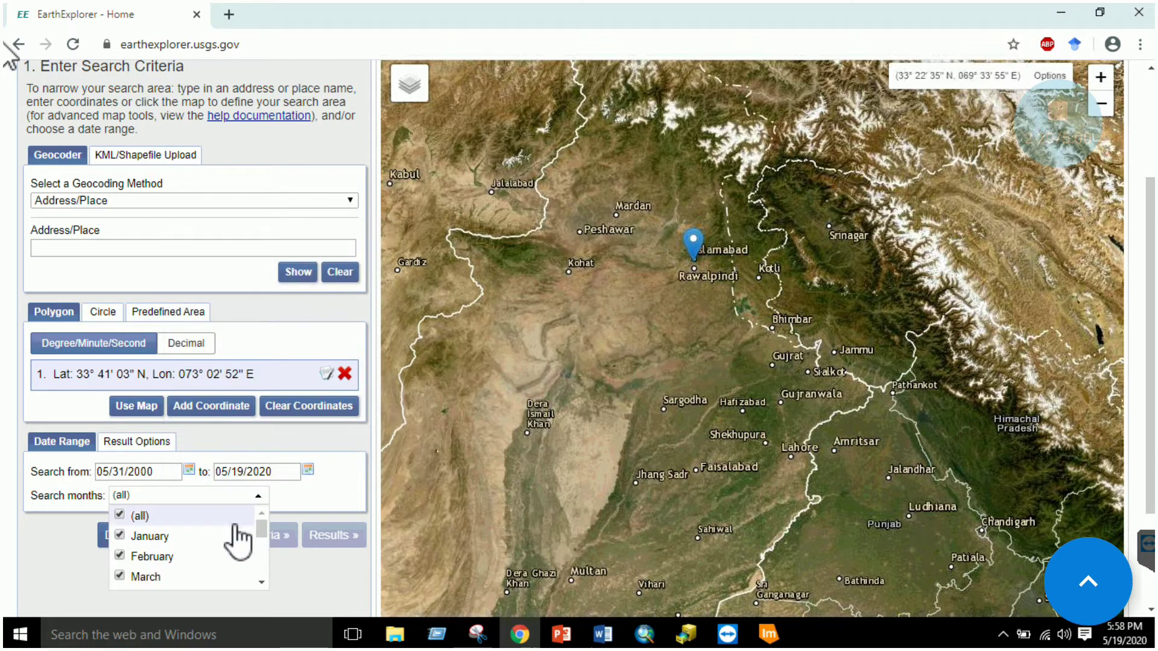
{"action": "left_click_drag", "start_coordinate": [262, 527], "coordinate": [237, 464]}
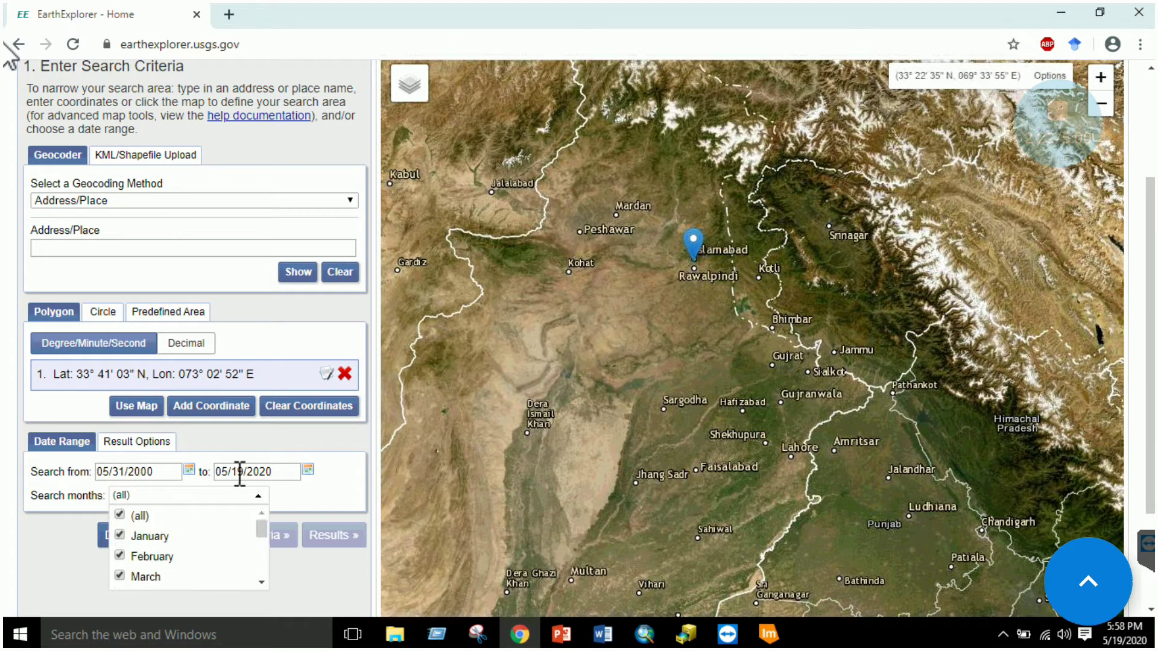
{"action": "left_click", "coordinate": [331, 445]}
{"action": "scroll", "coordinate": [251, 482], "scroll_direction": "up", "scroll_amount": 3}
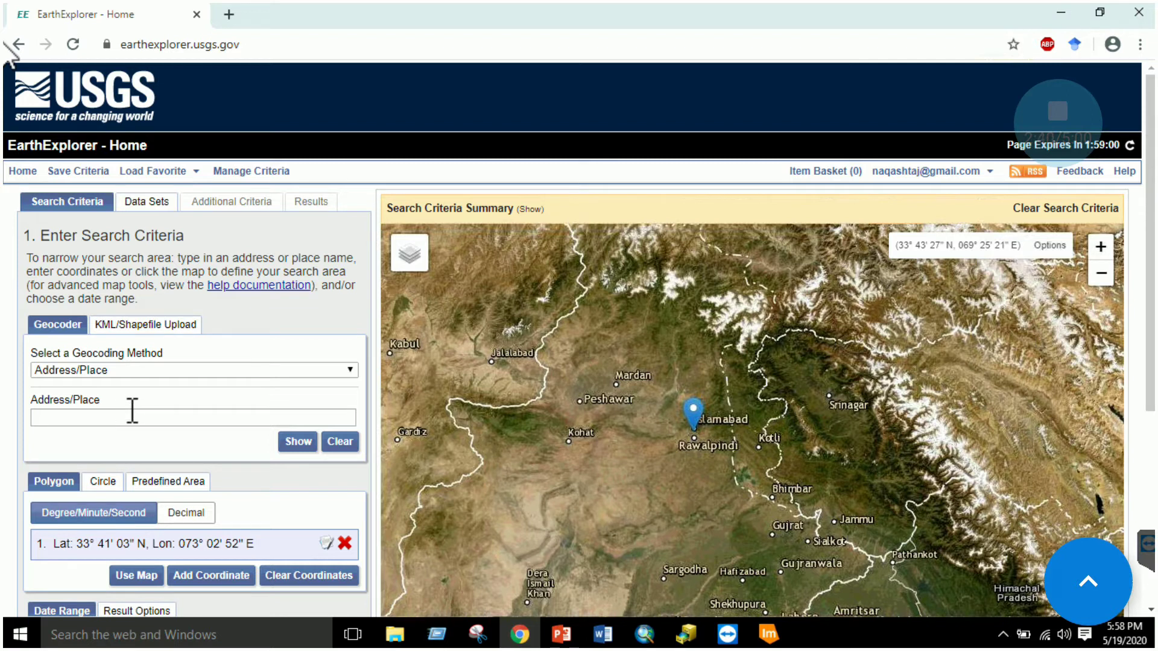
{"action": "scroll", "coordinate": [186, 446], "scroll_direction": "down", "scroll_amount": 3}
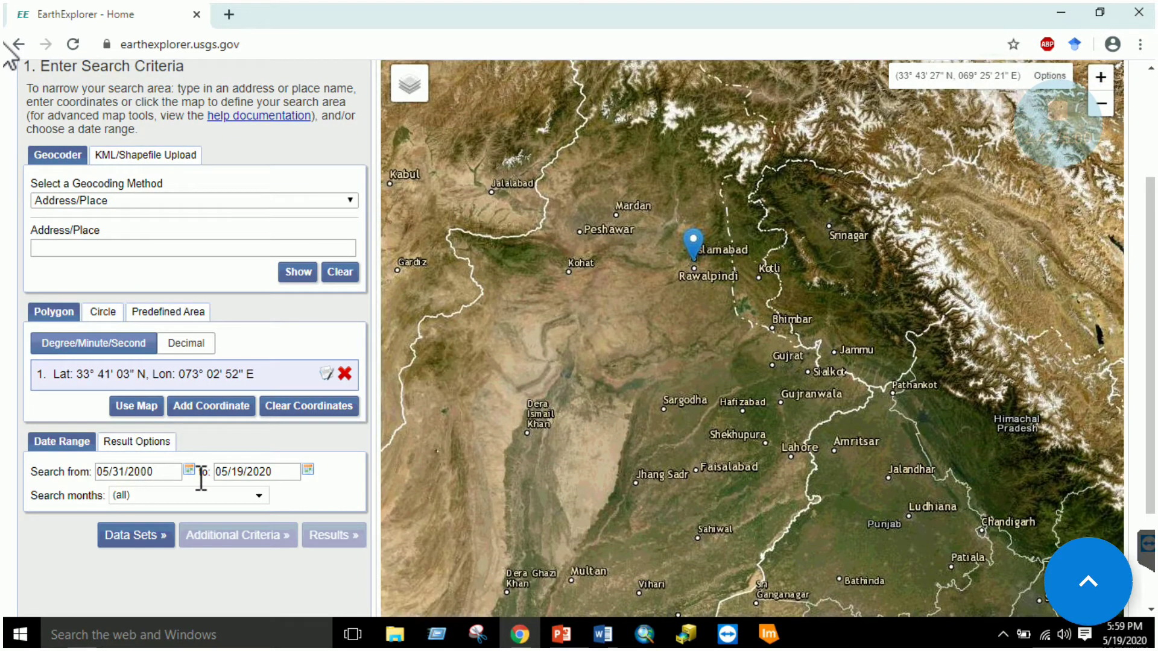
{"action": "scroll", "coordinate": [155, 452], "scroll_direction": "up", "scroll_amount": 3}
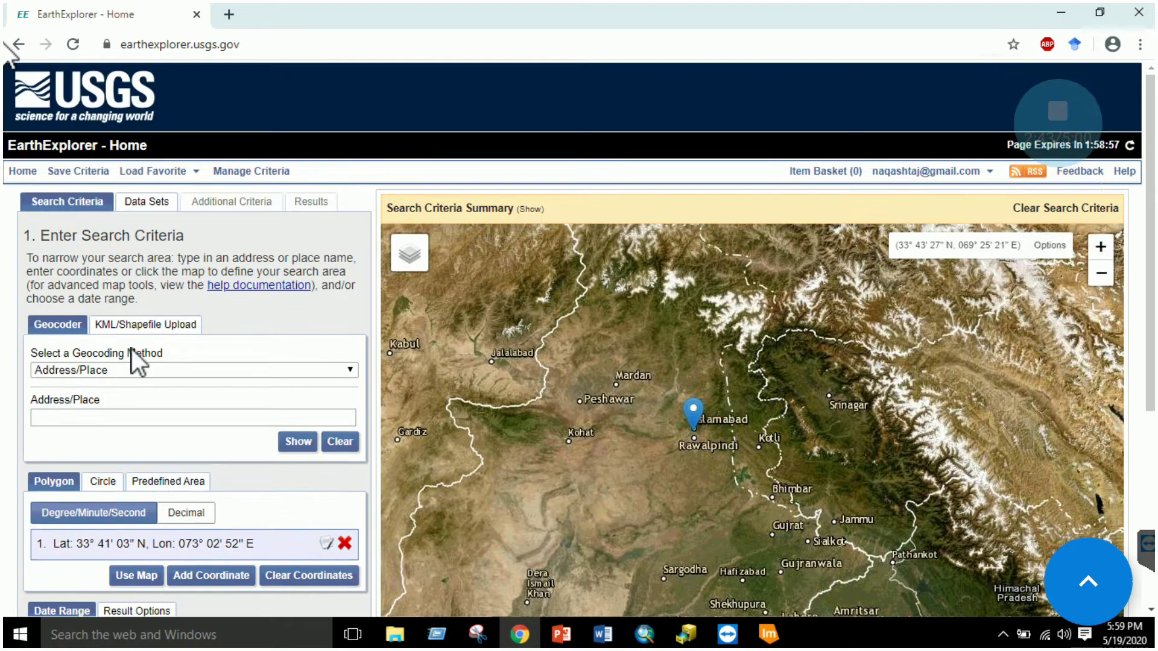
- Select the SRTM 1 Arc-Second Global, SRTM Non-Void Filled and SRTM Void Filled data sets under Digital Elevation
{"action": "left_click", "coordinate": [158, 202]}
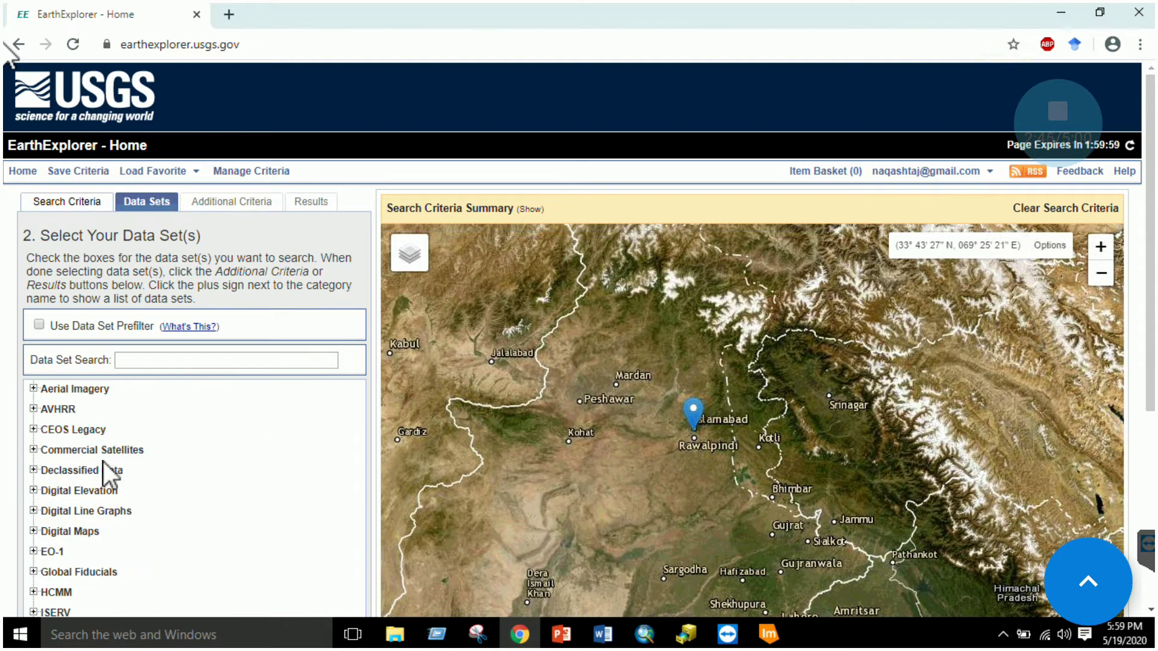
{"action": "scroll", "coordinate": [107, 462], "scroll_direction": "down", "scroll_amount": 1}
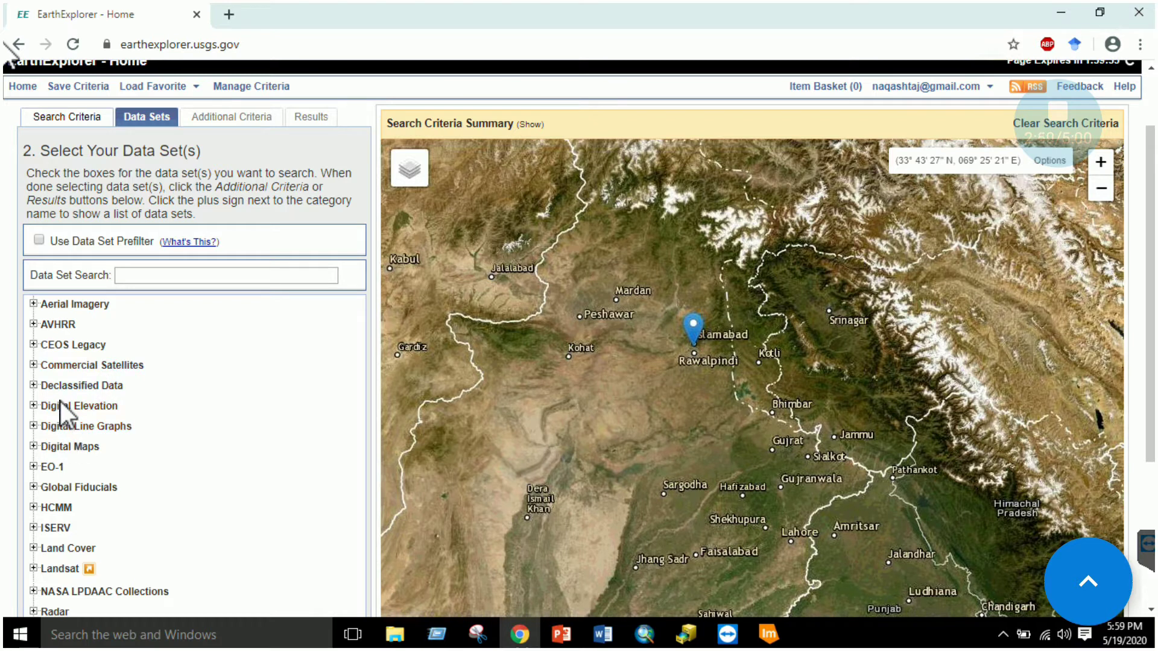
{"action": "scroll", "coordinate": [62, 404], "scroll_direction": "down", "scroll_amount": 1}
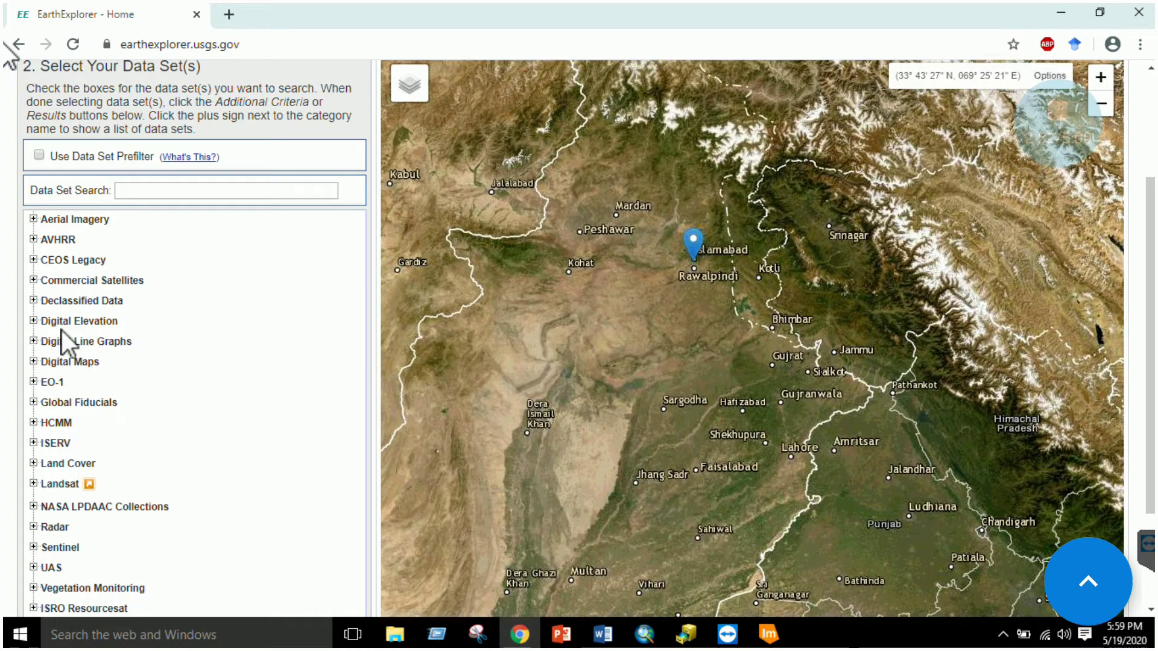
{"action": "left_click", "coordinate": [34, 322]}
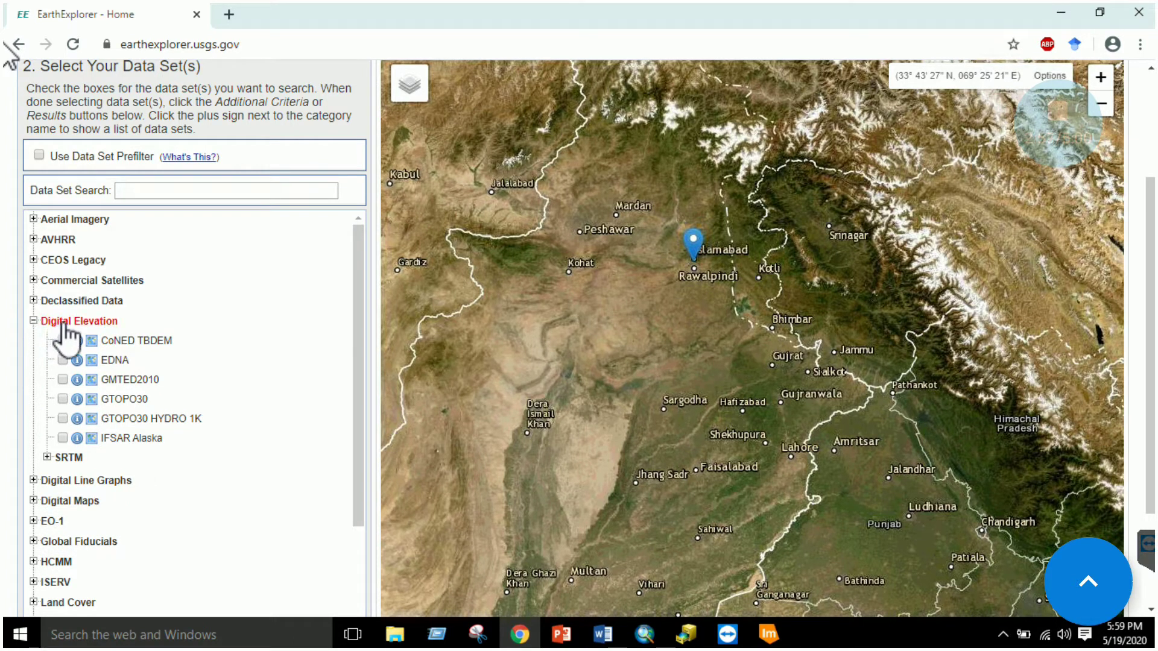
{"action": "left_click", "coordinate": [46, 457]}
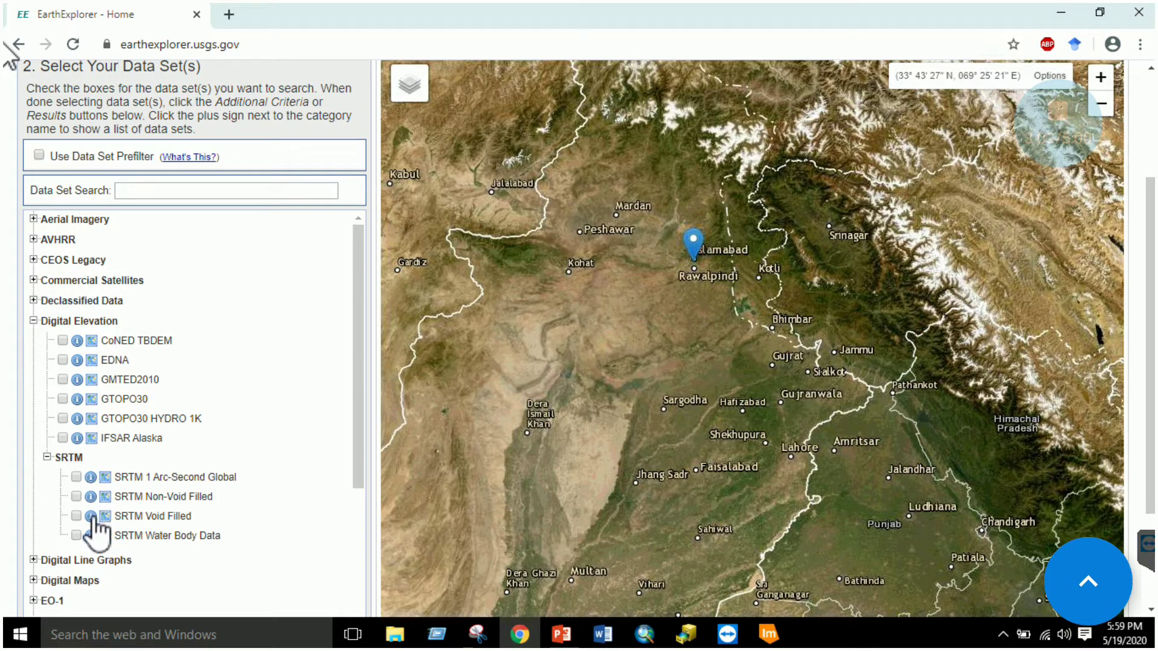
{"action": "left_click", "coordinate": [76, 477]}
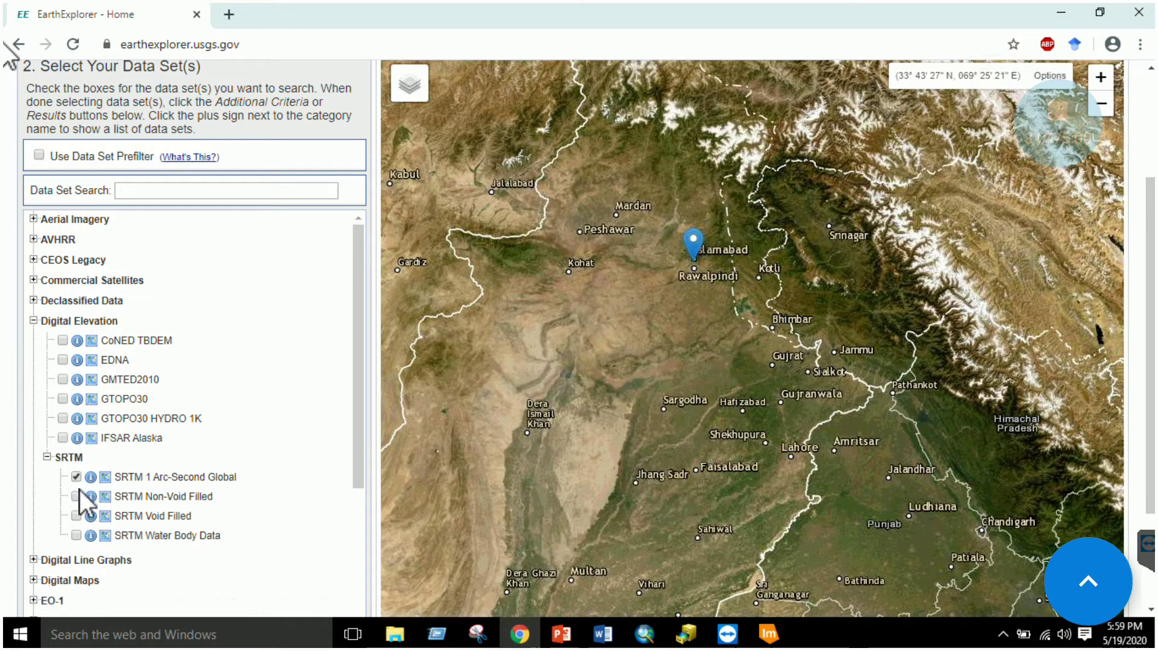
{"action": "left_click", "coordinate": [77, 496]}
{"action": "left_click", "coordinate": [76, 516]}
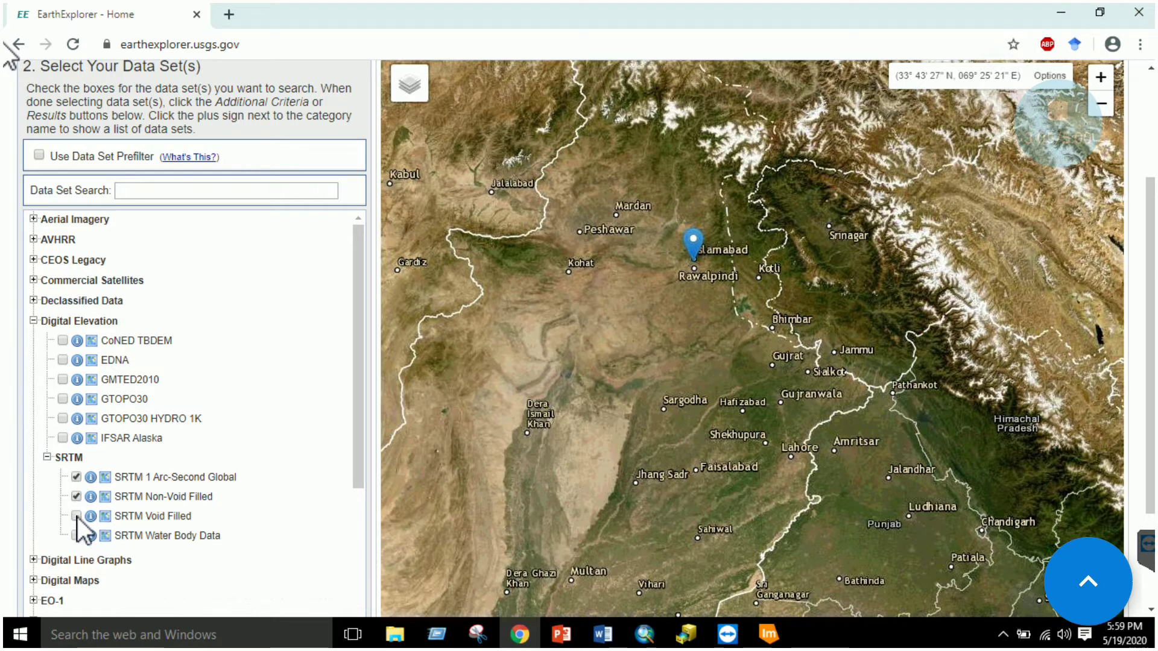
- Expand the Landsat category and its Landsat Collection 1 Level-1 group to view the available data sets
{"action": "scroll", "coordinate": [114, 545], "scroll_direction": "down", "scroll_amount": 1}
{"action": "scroll", "coordinate": [179, 482], "scroll_direction": "down", "scroll_amount": 1}
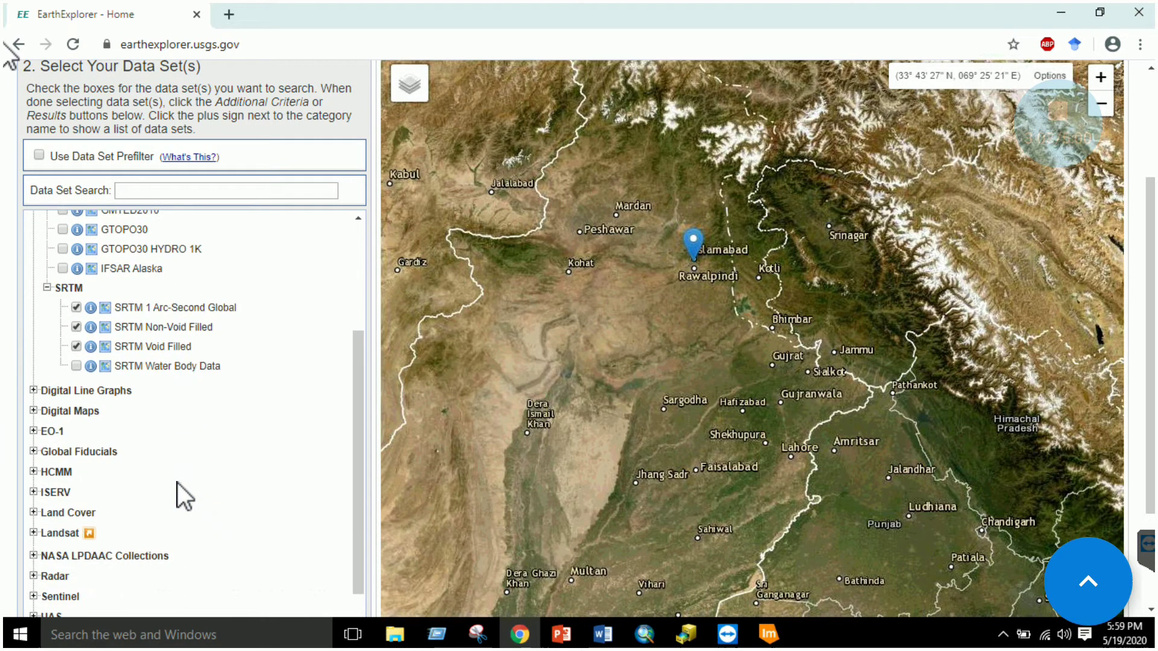
{"action": "scroll", "coordinate": [82, 507], "scroll_direction": "down", "scroll_amount": 1}
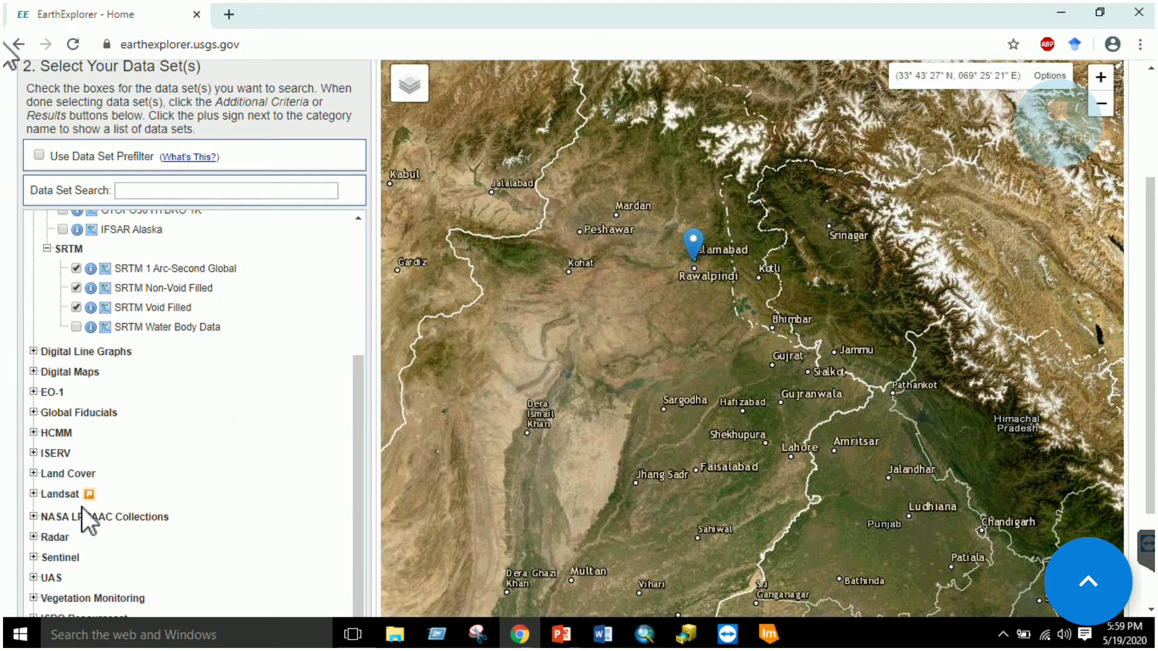
{"action": "left_click", "coordinate": [33, 494]}
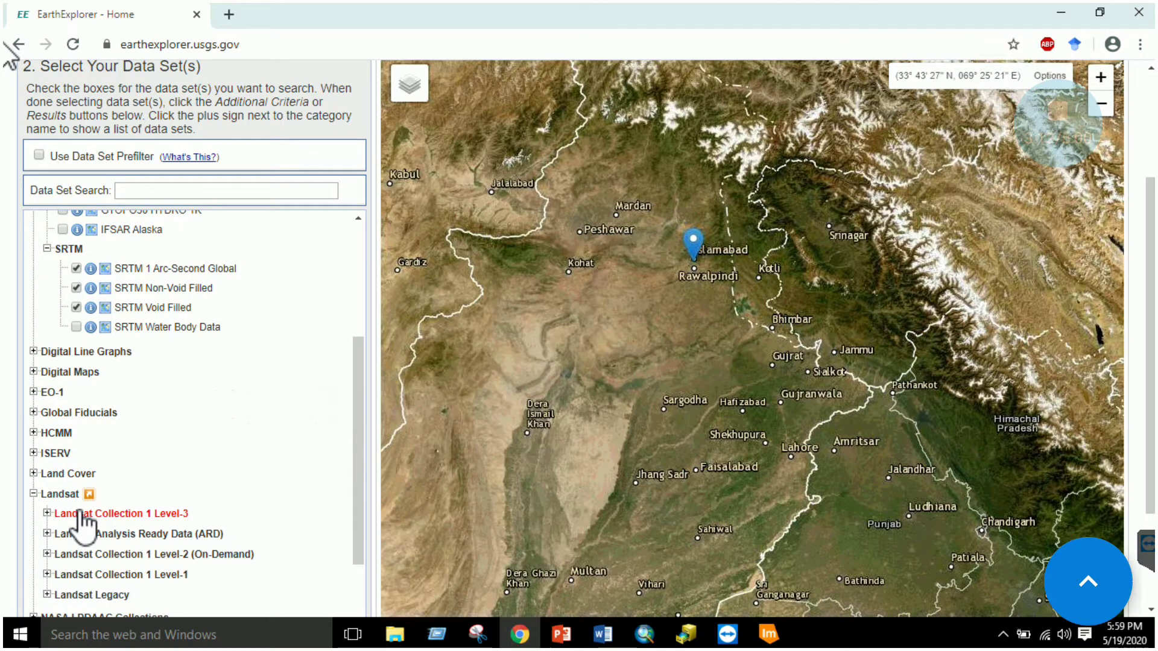
{"action": "scroll", "coordinate": [80, 519], "scroll_direction": "down", "scroll_amount": 1}
{"action": "left_click", "coordinate": [47, 490]}
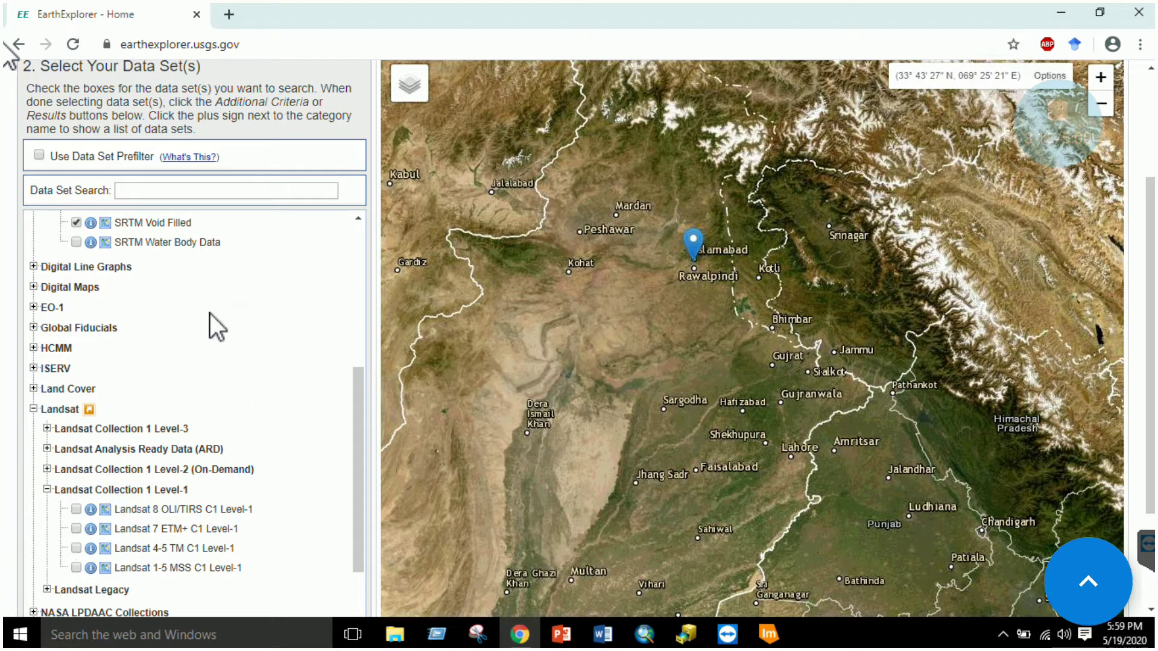
- Open the optional additional criteria for SRTM 1 Arc-Second Global and check the list of selected data sets
{"action": "scroll", "coordinate": [210, 313], "scroll_direction": "up", "scroll_amount": 4}
{"action": "scroll", "coordinate": [211, 316], "scroll_direction": "up", "scroll_amount": 1}
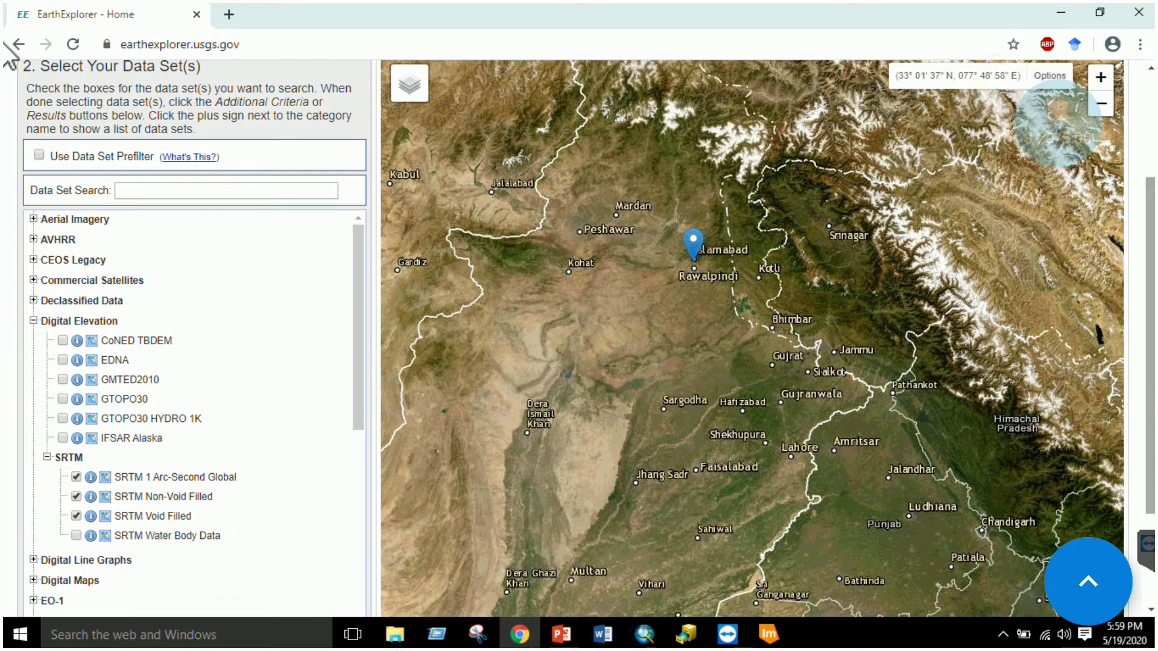
{"action": "scroll", "coordinate": [195, 218], "scroll_direction": "up", "scroll_amount": 3}
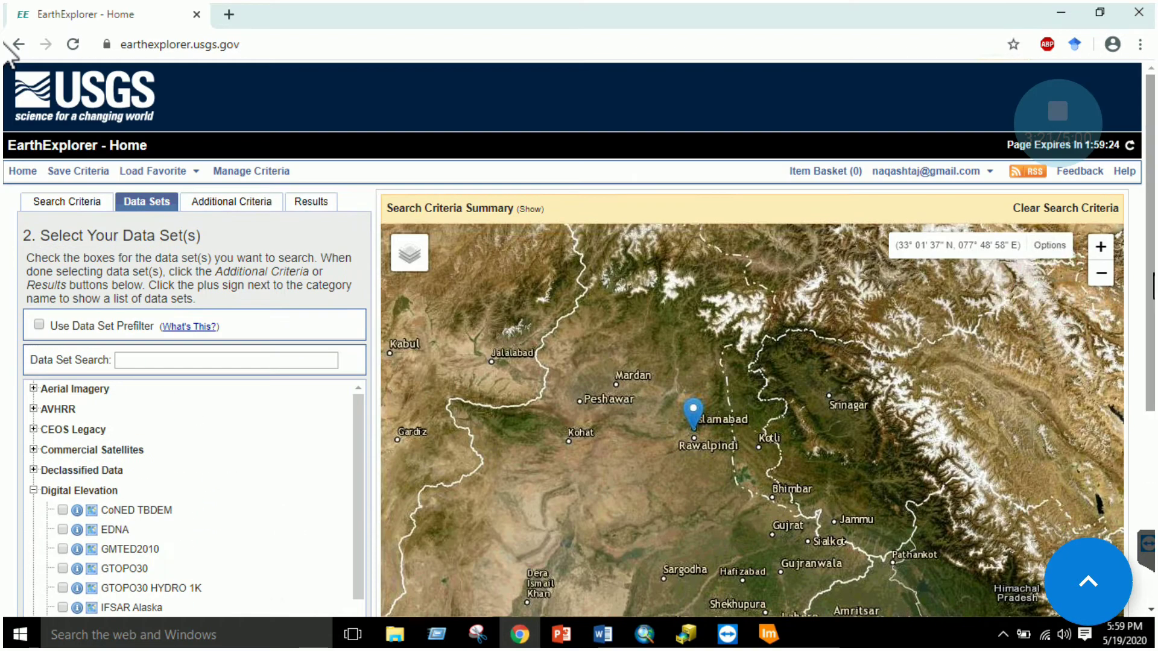
{"action": "left_click", "coordinate": [225, 206]}
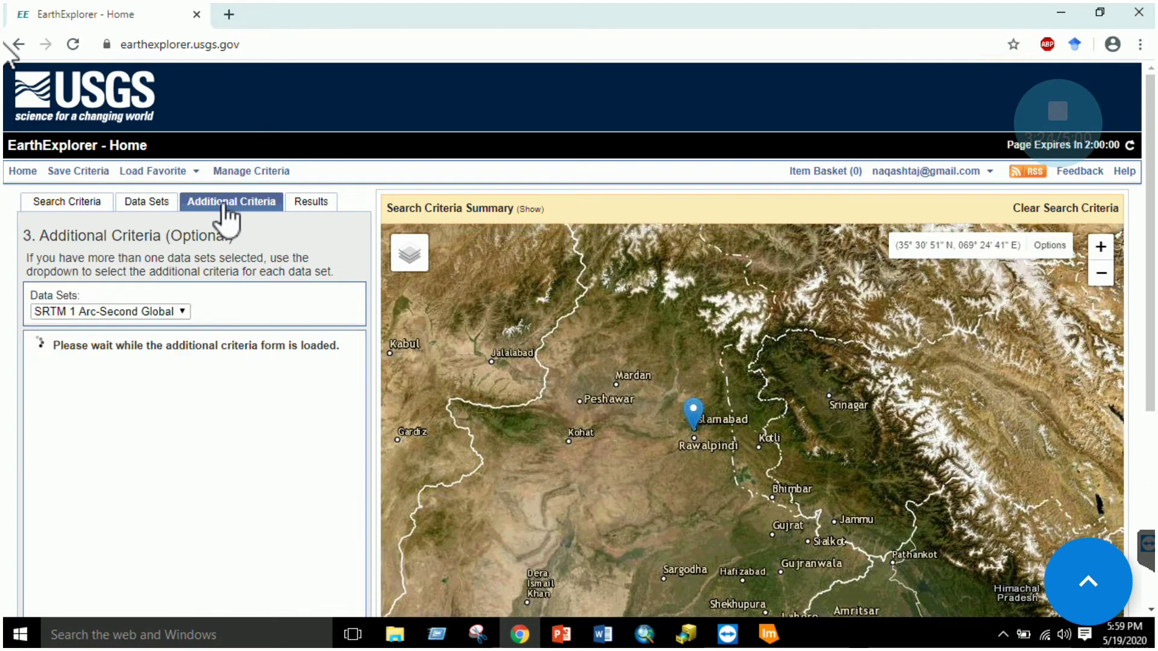
{"action": "left_click", "coordinate": [123, 315]}
{"action": "left_click", "coordinate": [139, 316]}
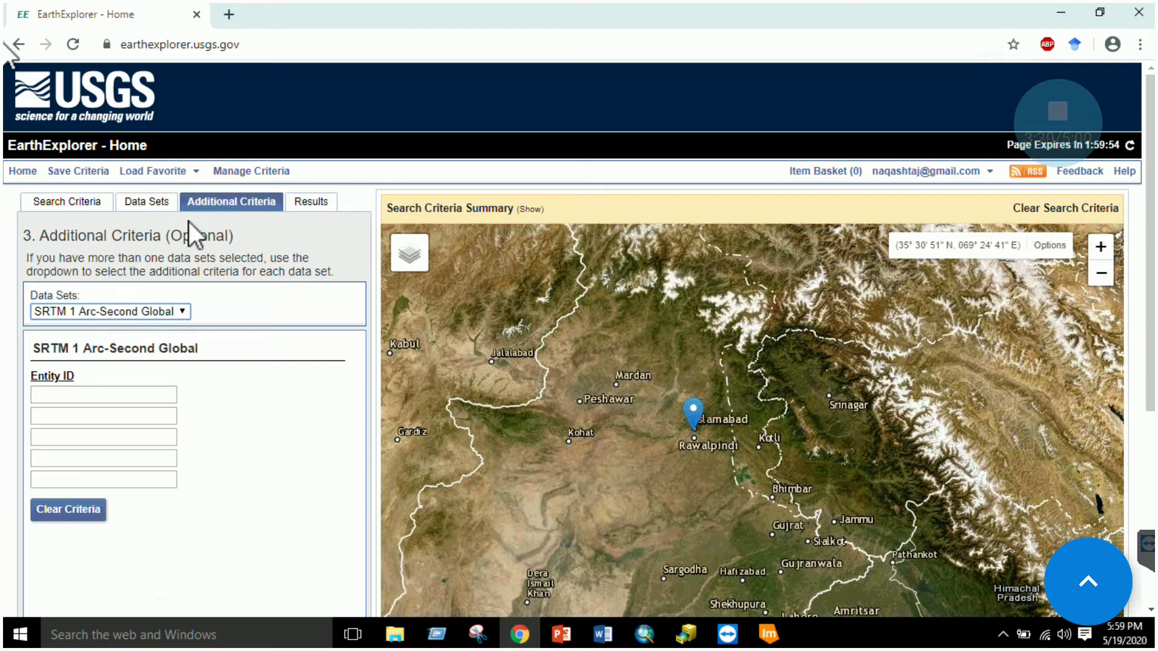
- Check the search results for SRTM 1 Arc-Second Global, SRTM Non-Void Filled and SRTM Void Filled in turn
{"action": "left_click", "coordinate": [303, 205]}
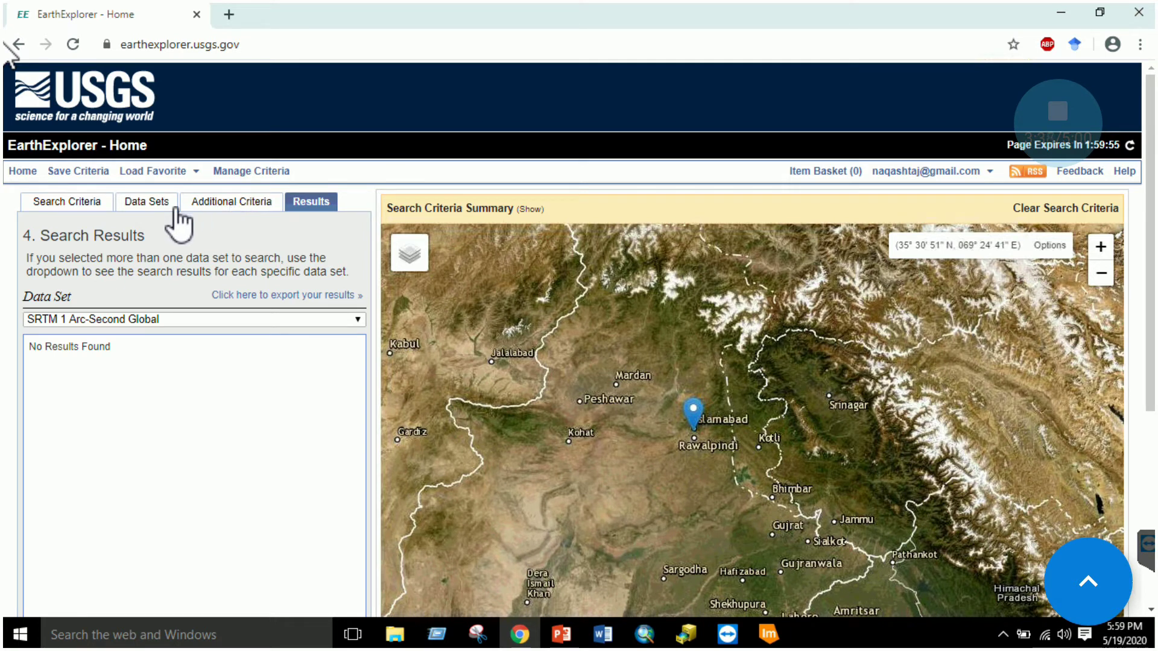
{"action": "left_click", "coordinate": [218, 205]}
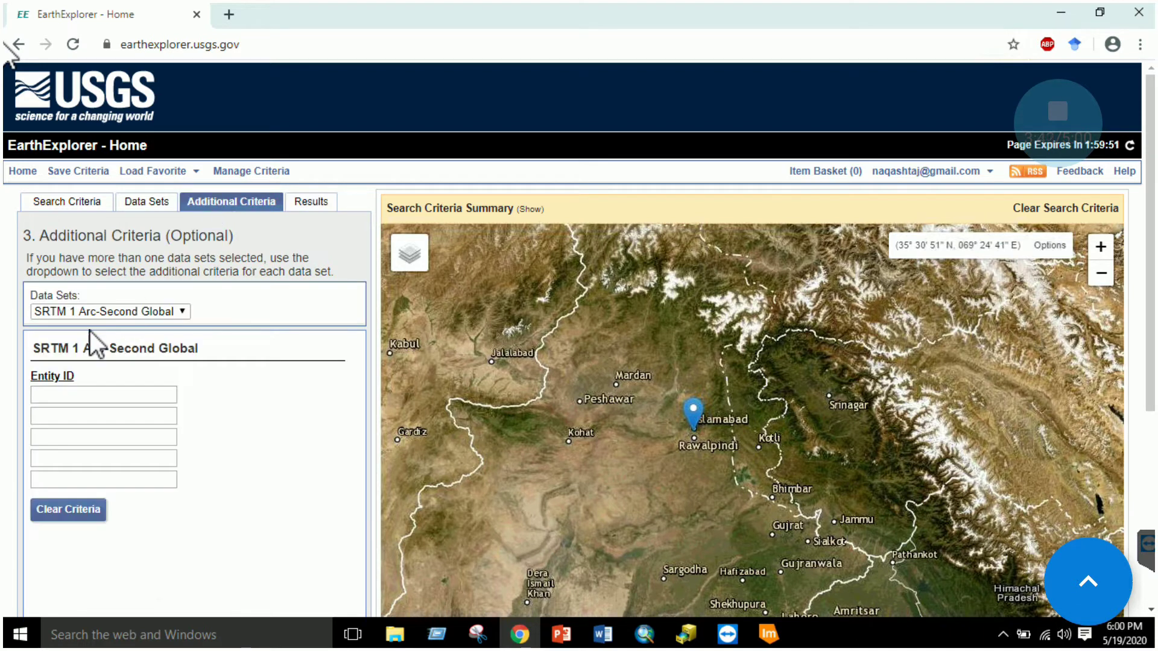
{"action": "left_click", "coordinate": [312, 204]}
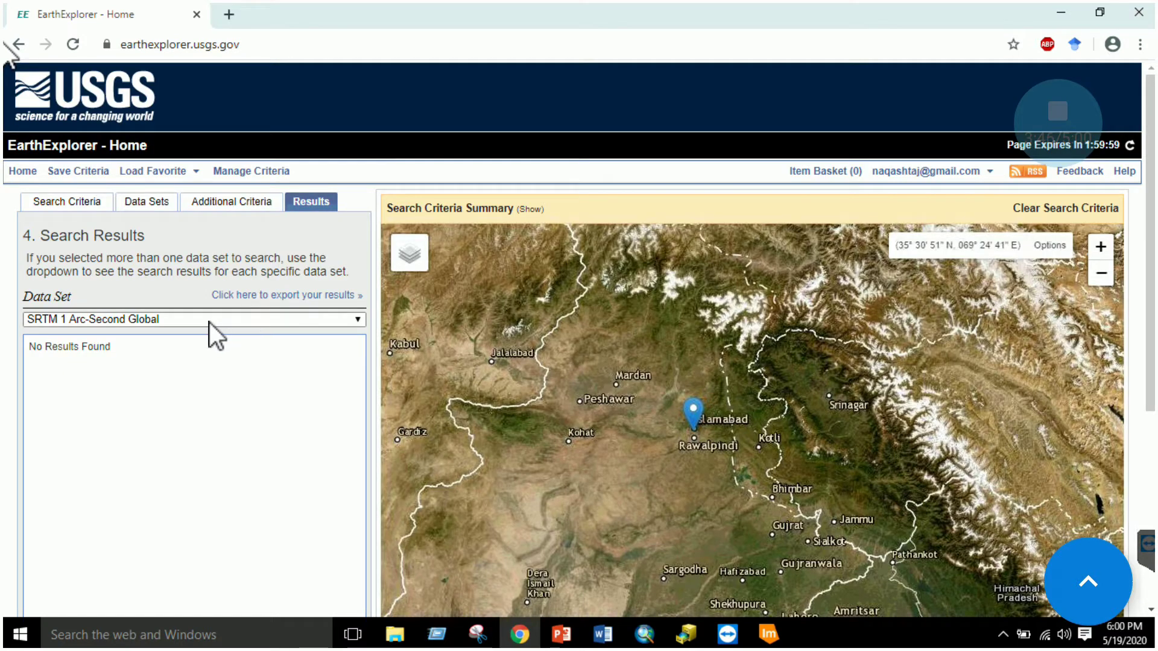
{"action": "left_click", "coordinate": [205, 320]}
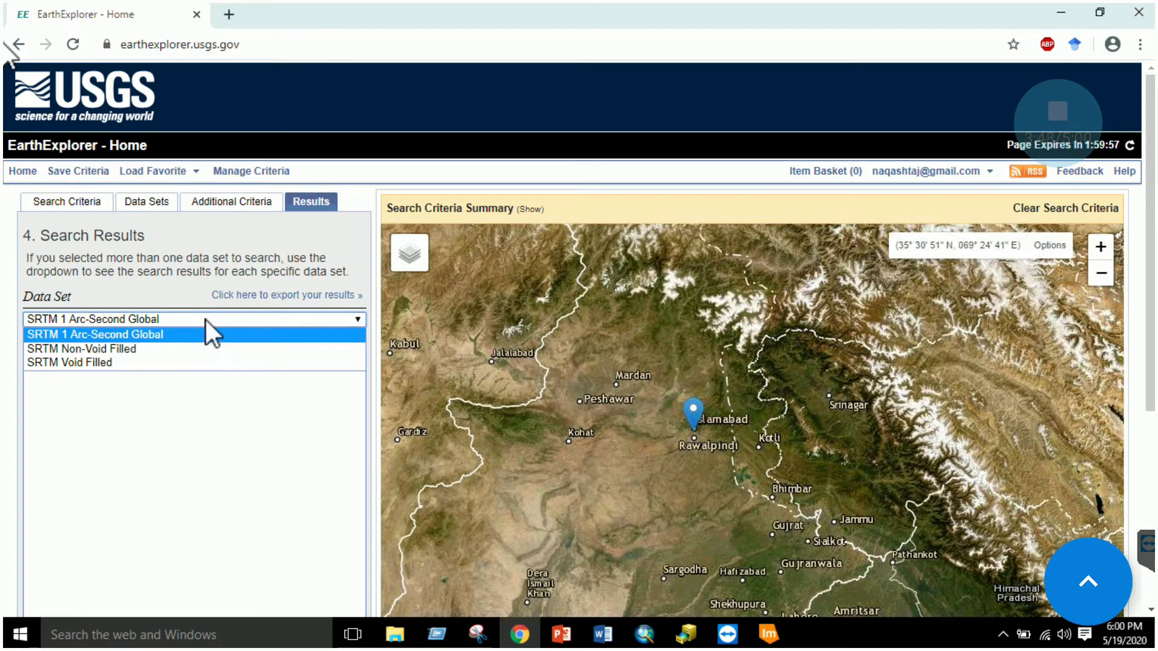
{"action": "left_click", "coordinate": [182, 349]}
{"action": "left_click", "coordinate": [177, 324]}
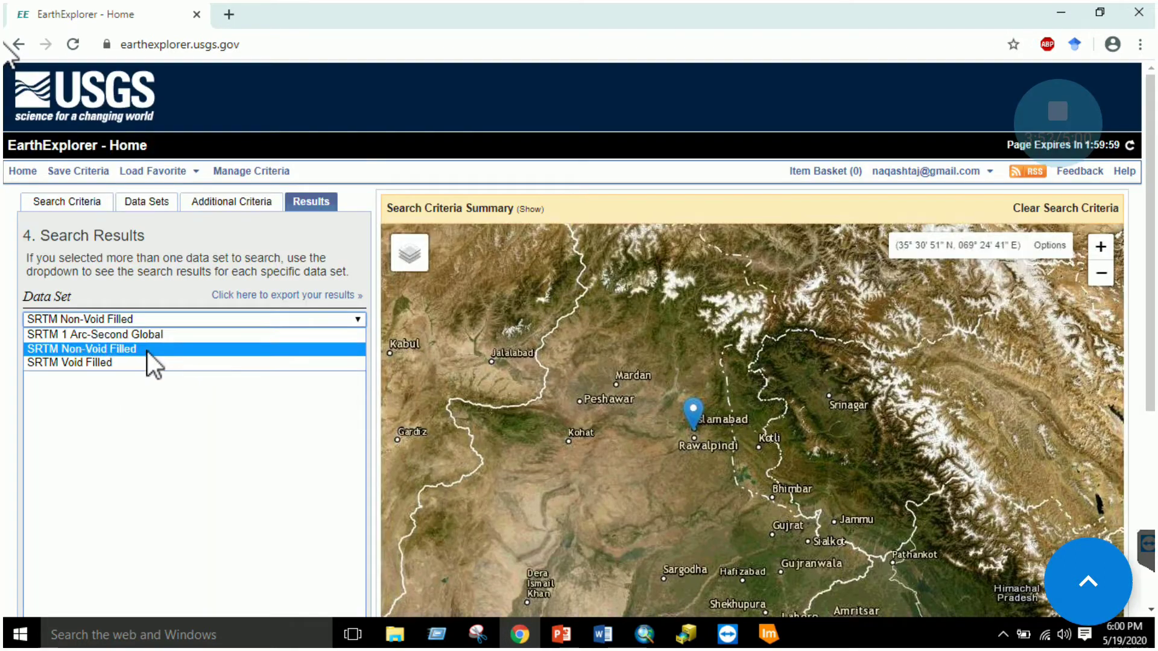
{"action": "left_click", "coordinate": [140, 363]}
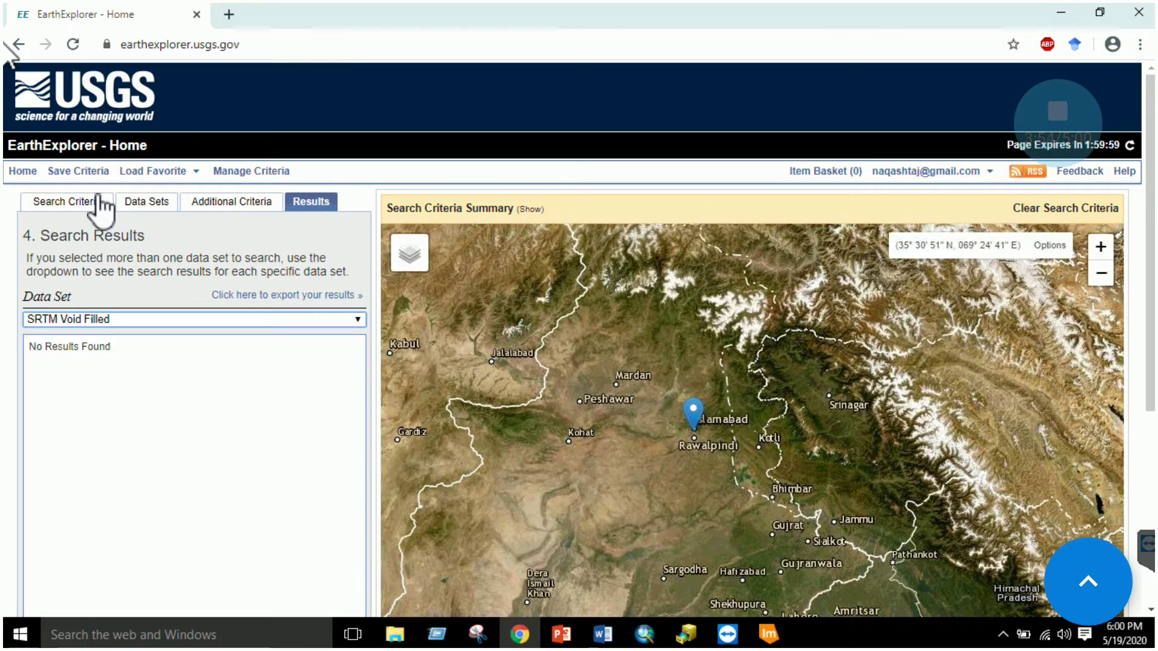
- Set the start of the search date range to 05/01/1990 and run the search again
{"action": "left_click", "coordinate": [90, 204]}
{"action": "scroll", "coordinate": [125, 461], "scroll_direction": "down", "scroll_amount": 3}
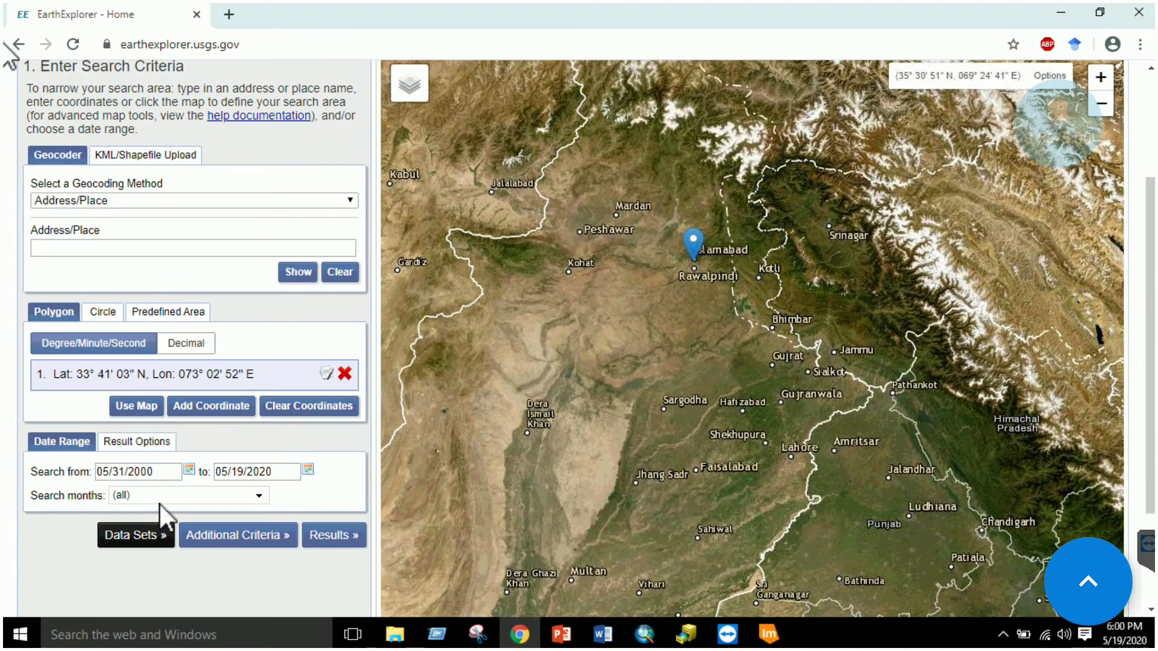
{"action": "left_click", "coordinate": [189, 470]}
{"action": "left_click", "coordinate": [212, 287]}
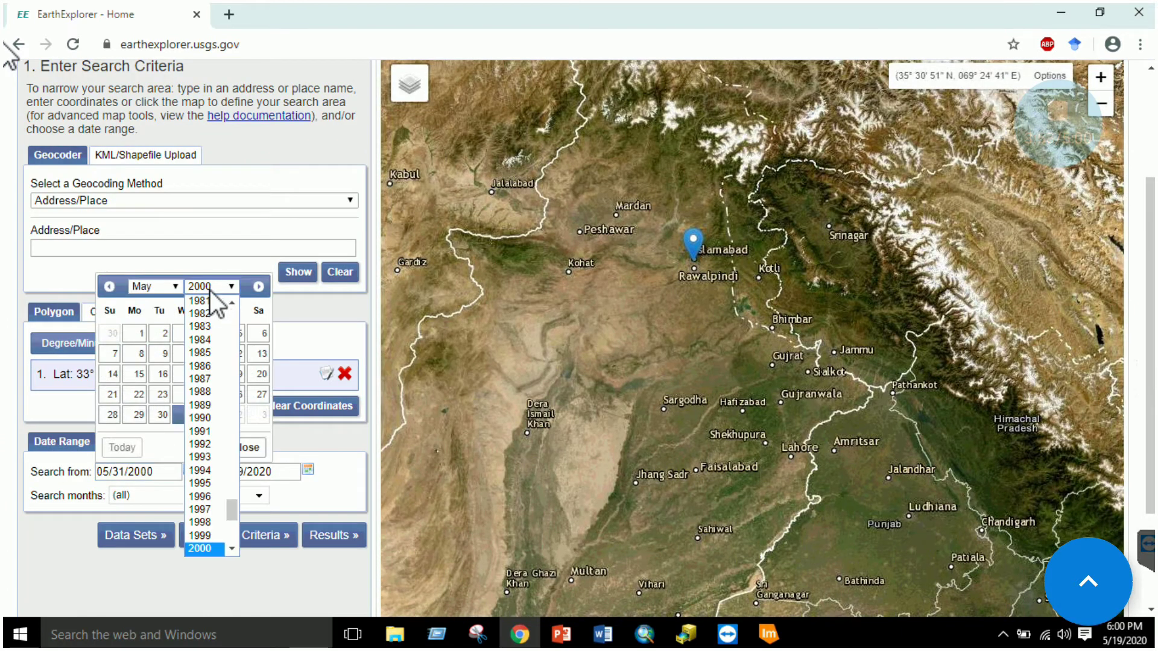
{"action": "left_click", "coordinate": [204, 418]}
{"action": "left_click", "coordinate": [161, 334]}
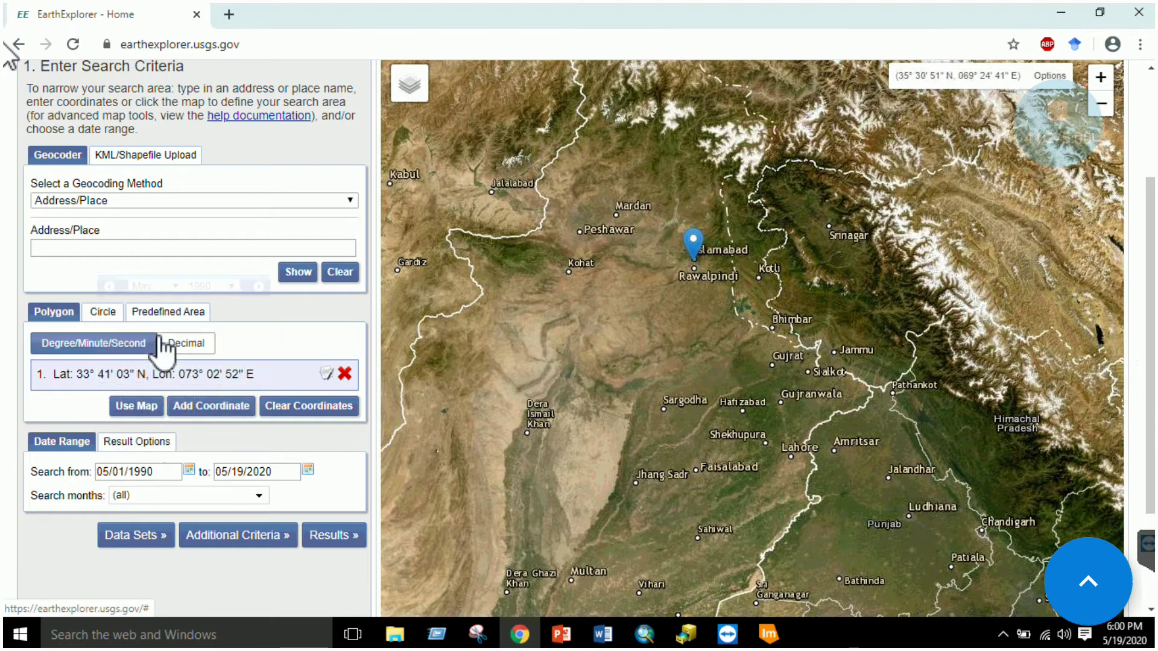
{"action": "left_click", "coordinate": [328, 538]}
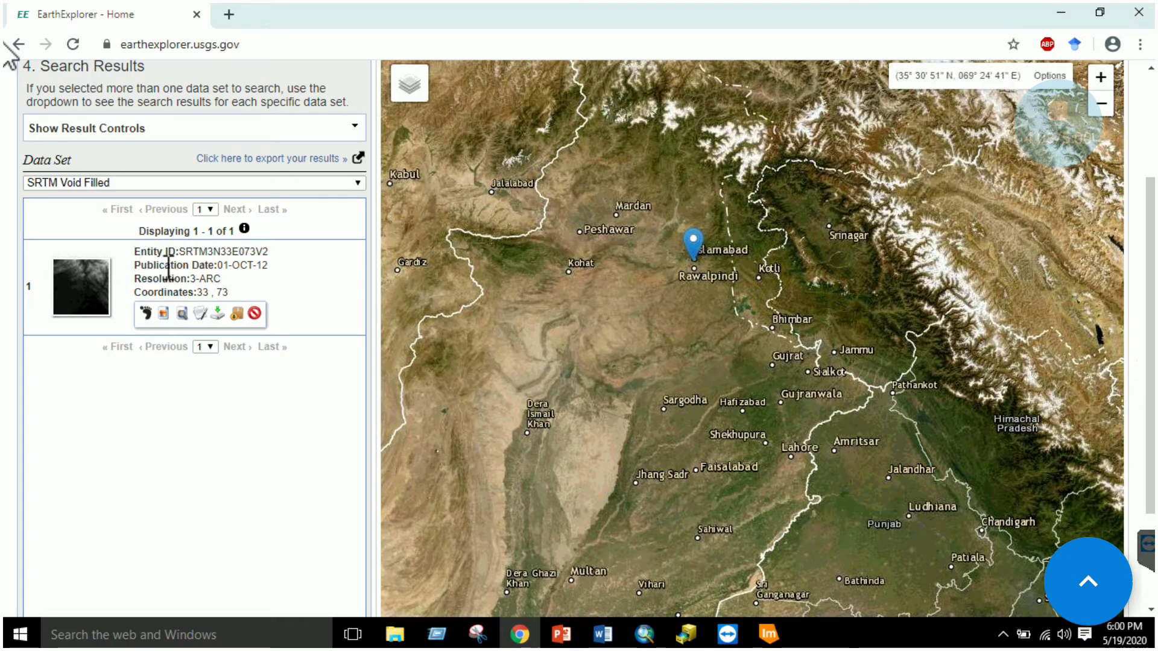
- Show the SRTM 1 Arc-Second Global results and overlay the found tile's footprint and browse image on the map
{"action": "left_click", "coordinate": [163, 183]}
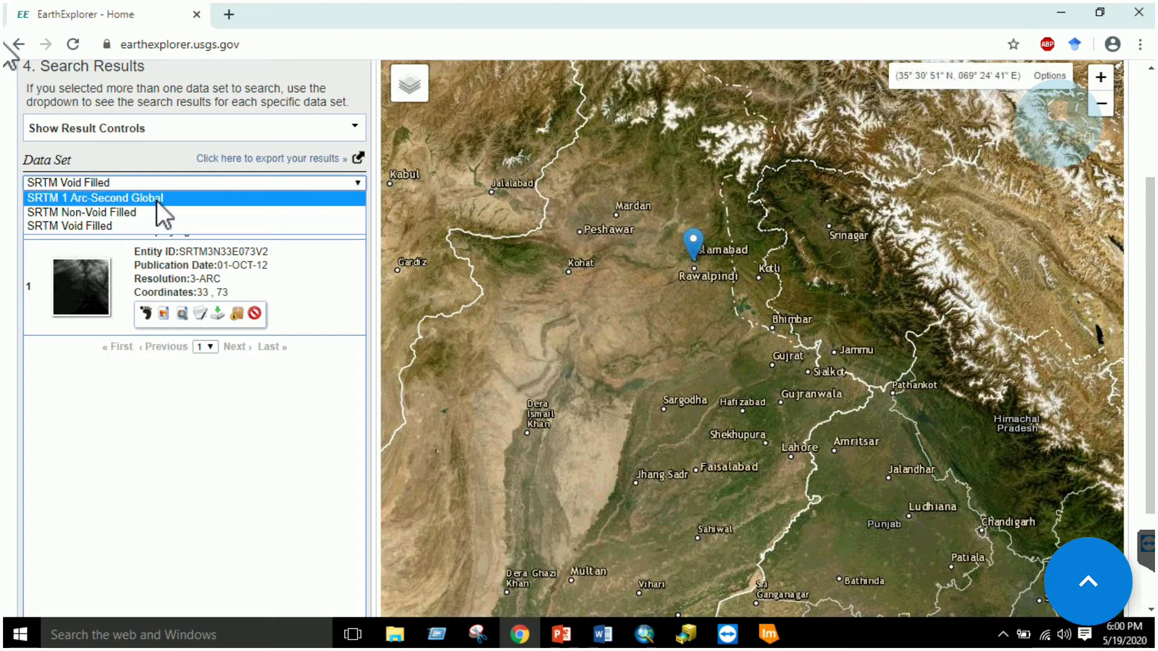
{"action": "left_click", "coordinate": [157, 201]}
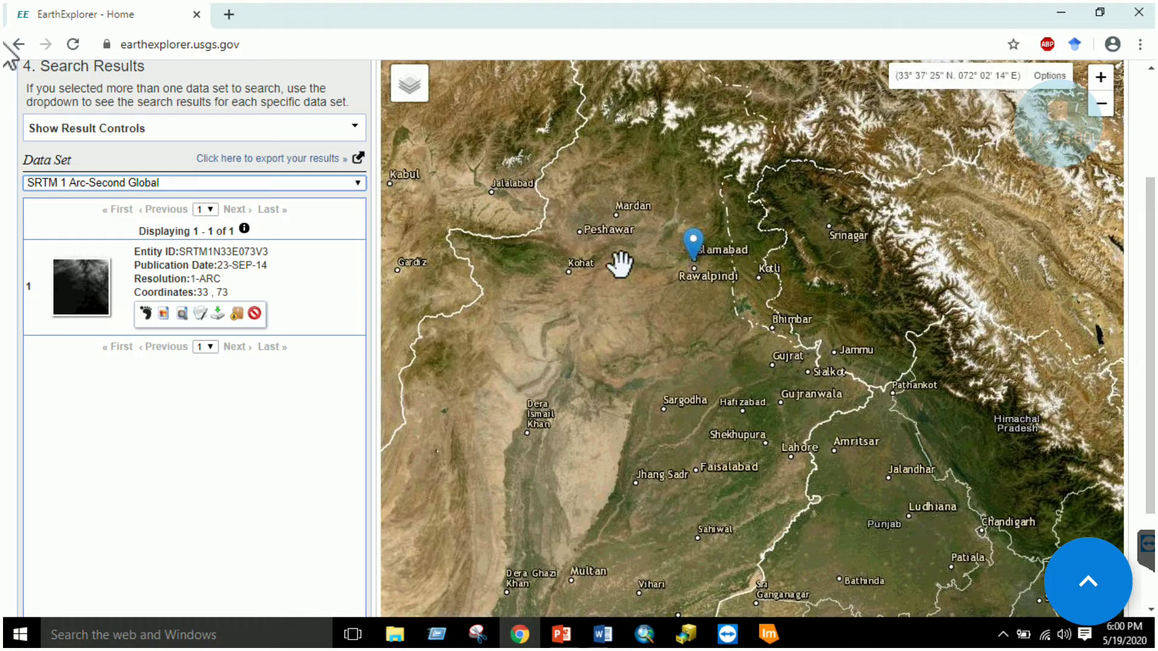
{"action": "left_click", "coordinate": [145, 313]}
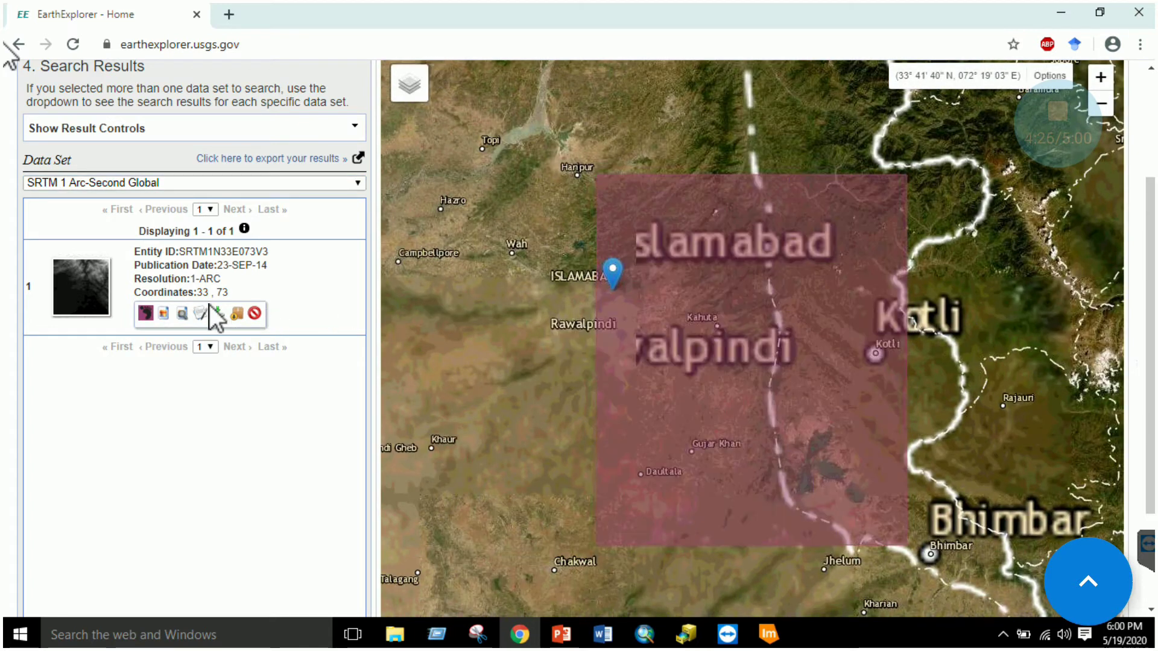
{"action": "left_click", "coordinate": [164, 313]}
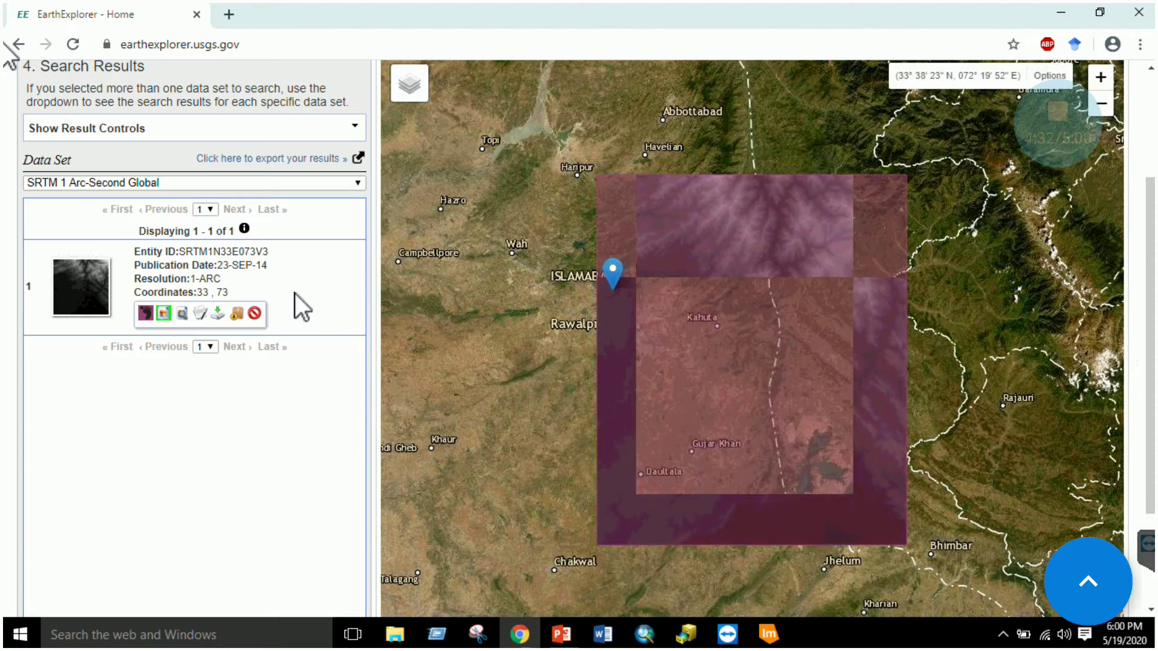
- Review the tile's full display with its data set attributes, and download the tile as GeoTIFF 1 Arc-second
{"action": "left_click", "coordinate": [85, 294]}
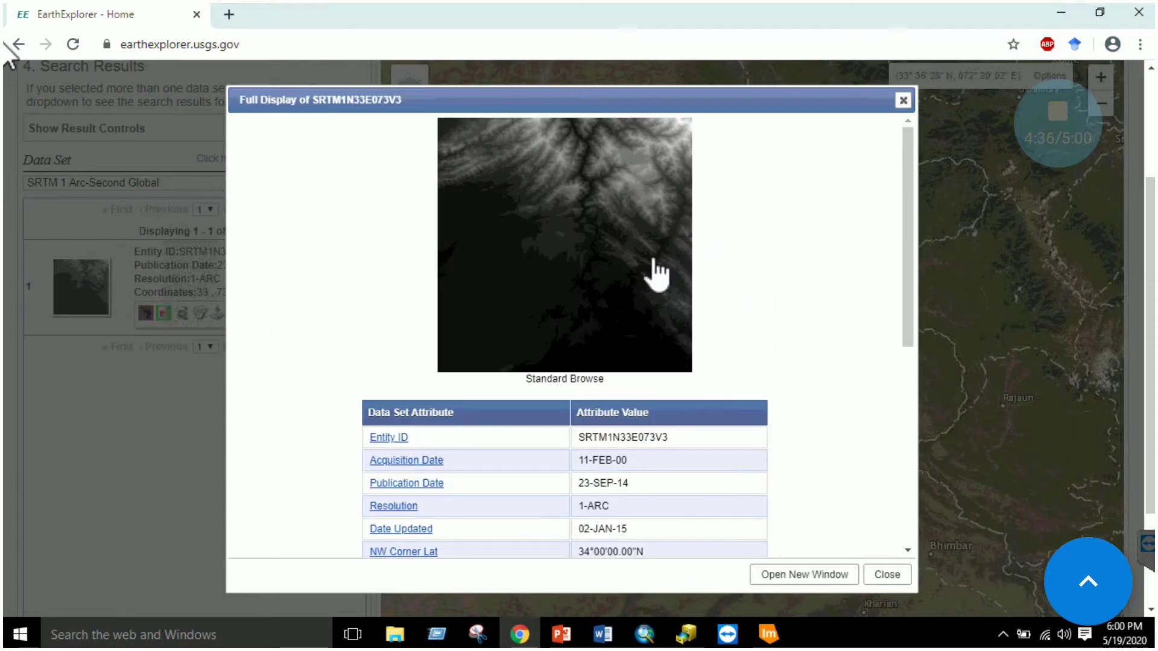
{"action": "left_click_drag", "start_coordinate": [906, 230], "coordinate": [910, 258]}
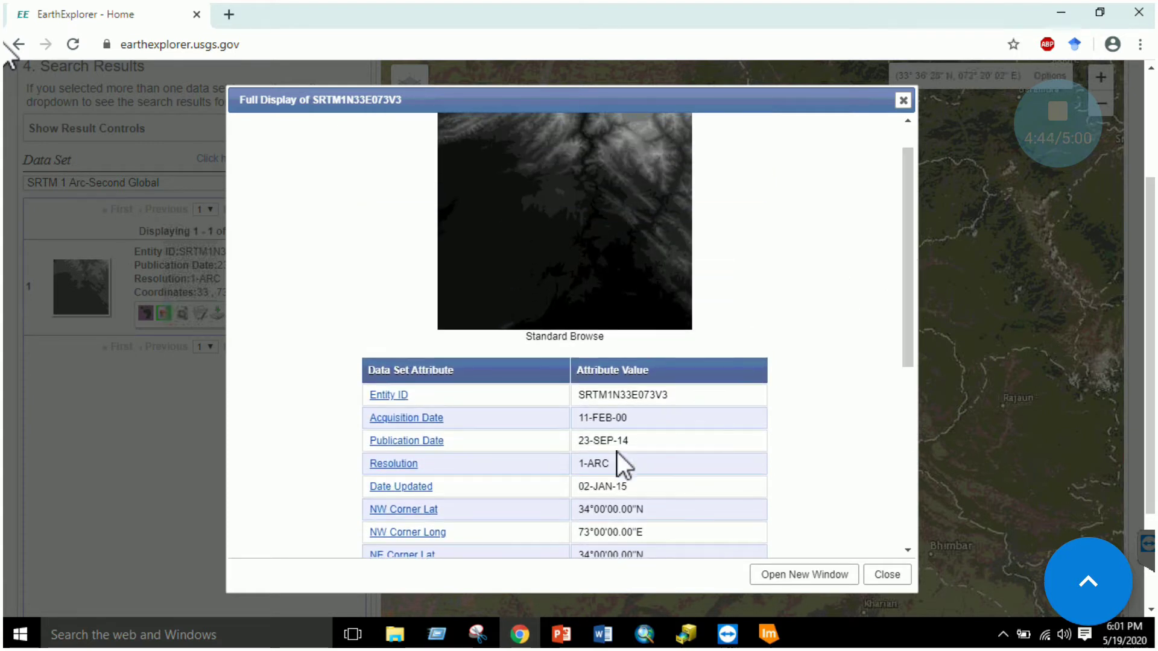
{"action": "left_click", "coordinate": [885, 576]}
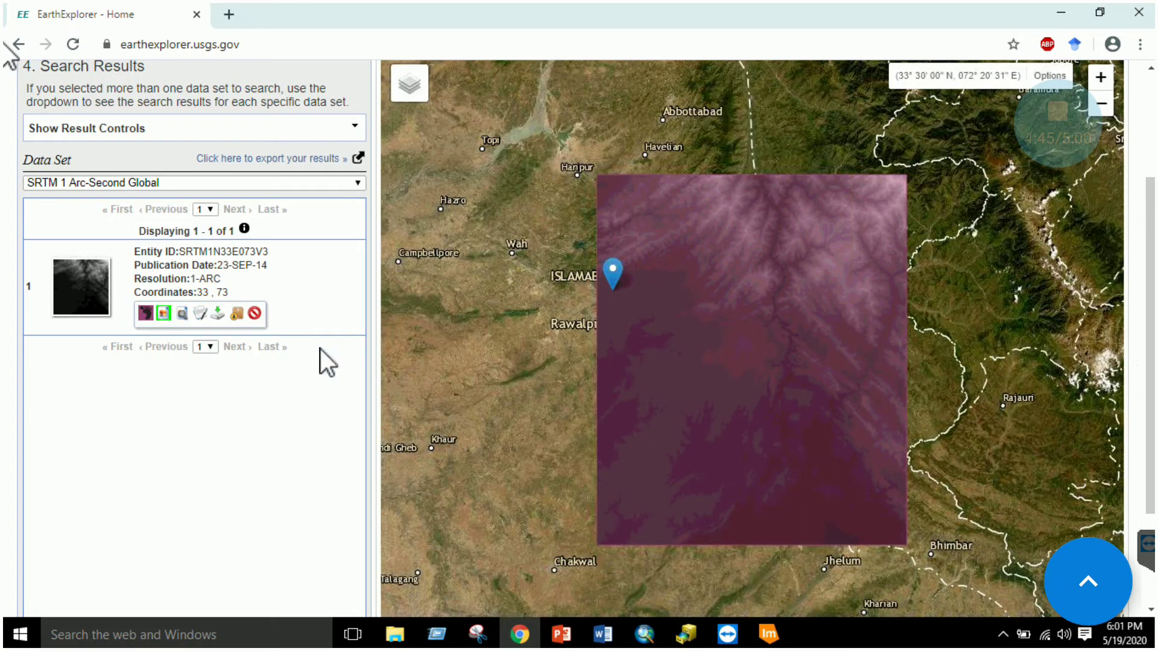
{"action": "left_click", "coordinate": [218, 312]}
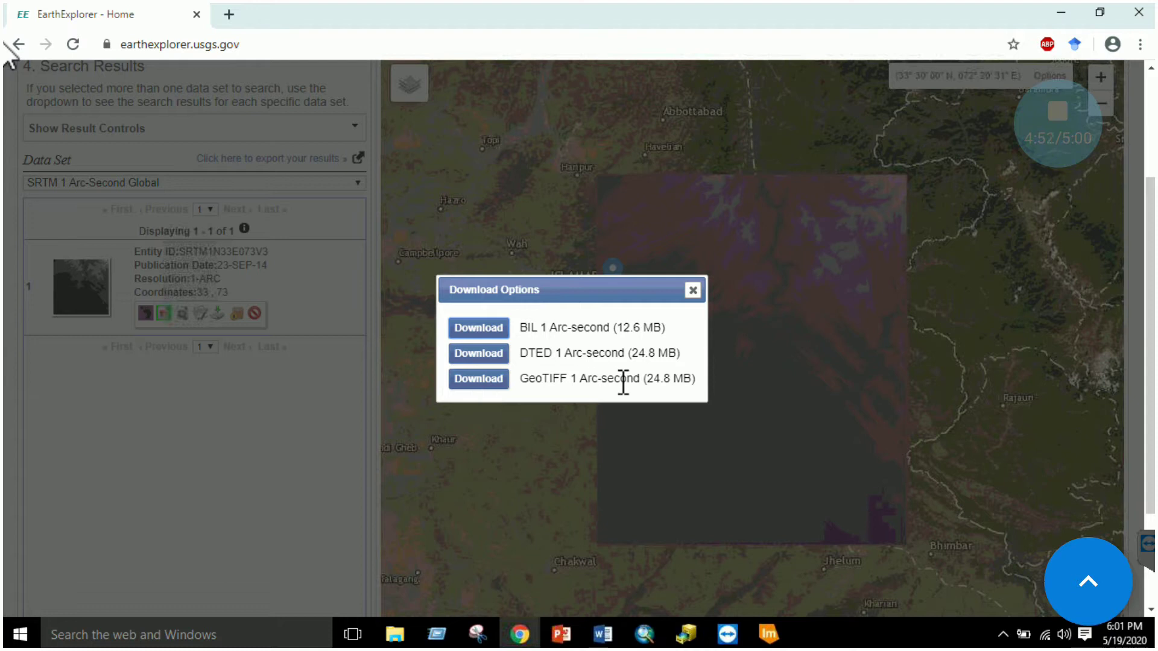
{"action": "left_click", "coordinate": [487, 379]}
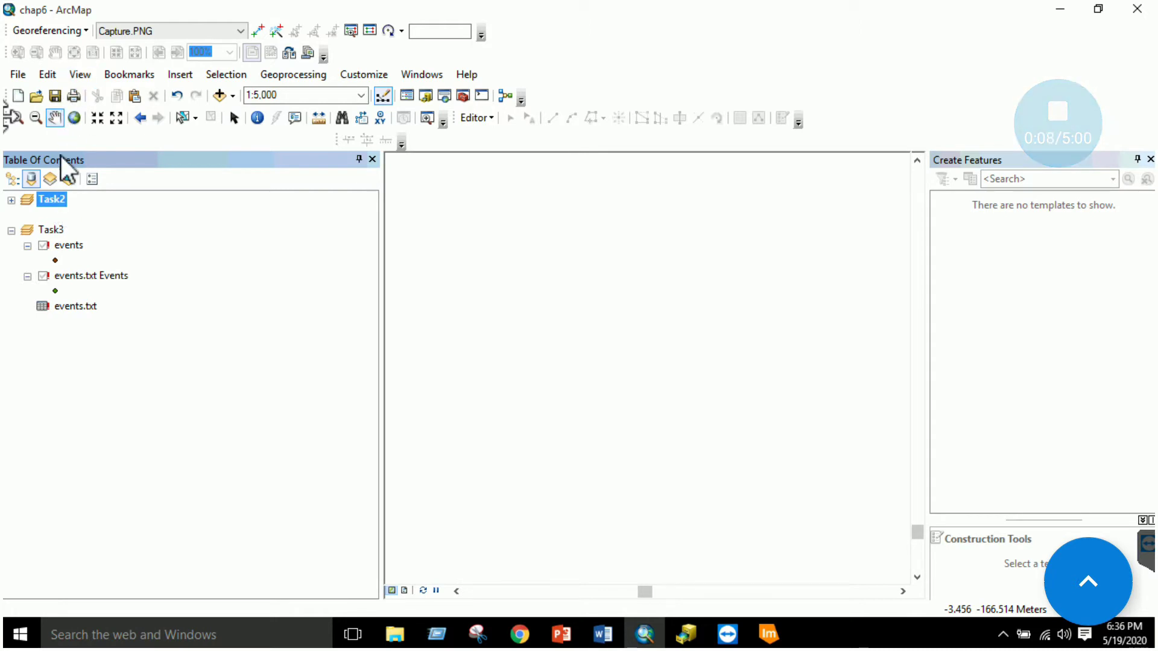
- Add the raster n33_e073_1arc_v3.tif from the Downloads folder to the Task2 data frame
{"action": "right_click", "coordinate": [59, 198]}
{"action": "left_click", "coordinate": [90, 206]}
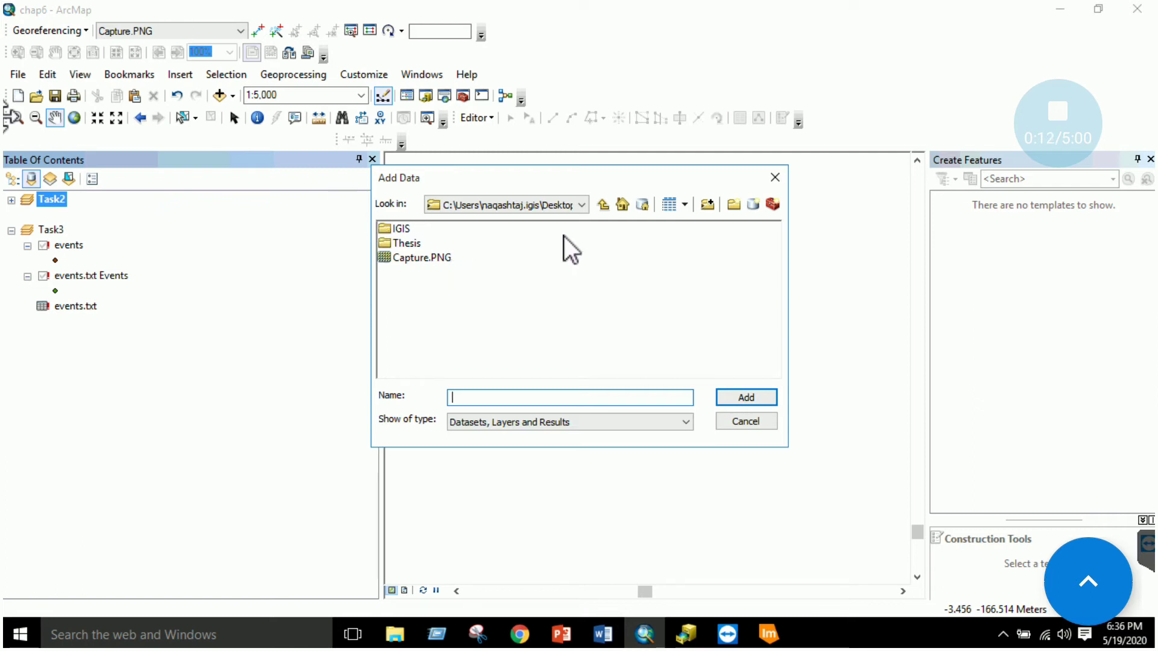
{"action": "left_click", "coordinate": [604, 206]}
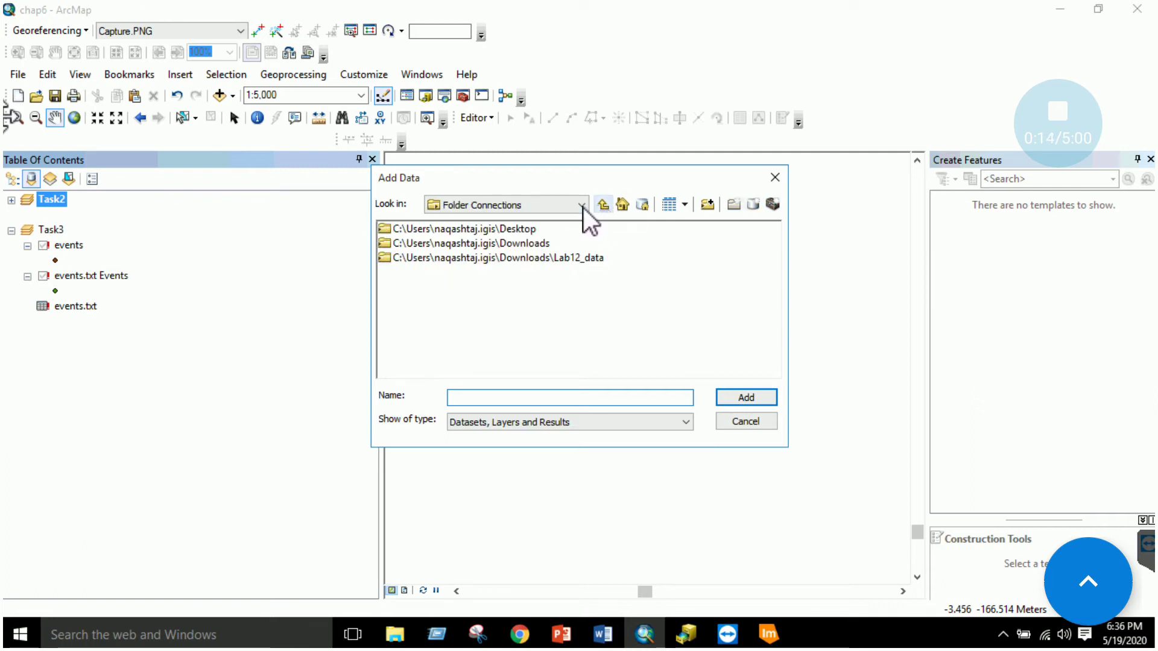
{"action": "double_click", "coordinate": [489, 244]}
{"action": "left_click", "coordinate": [455, 230]}
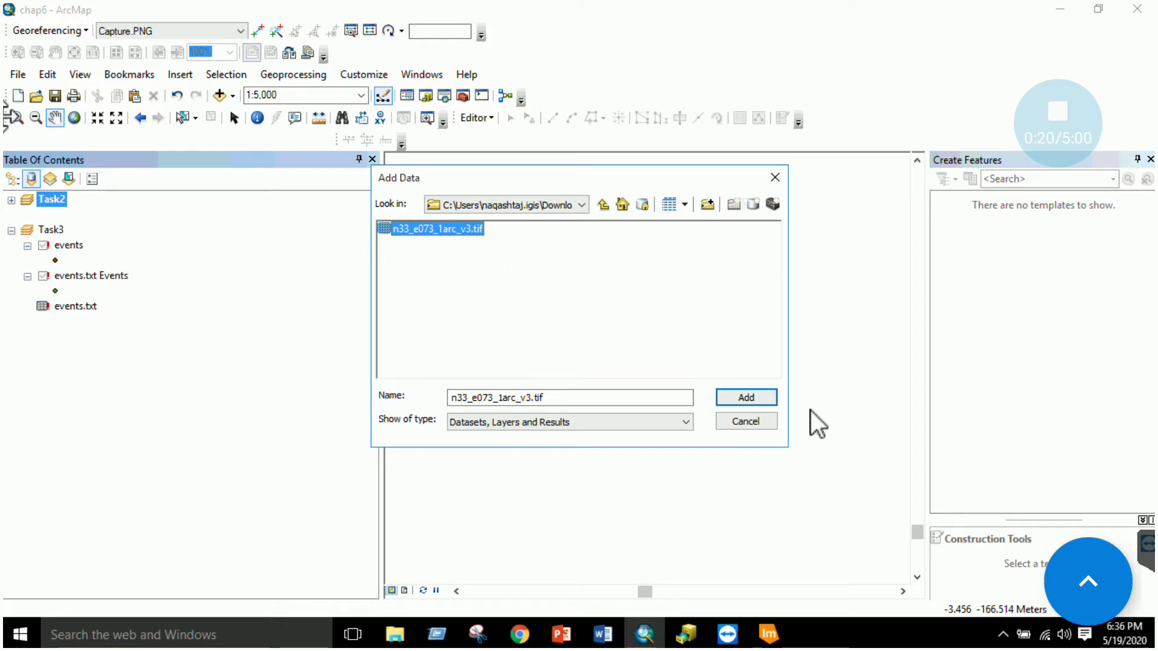
{"action": "left_click", "coordinate": [748, 398]}
{"action": "left_click", "coordinate": [574, 293]}
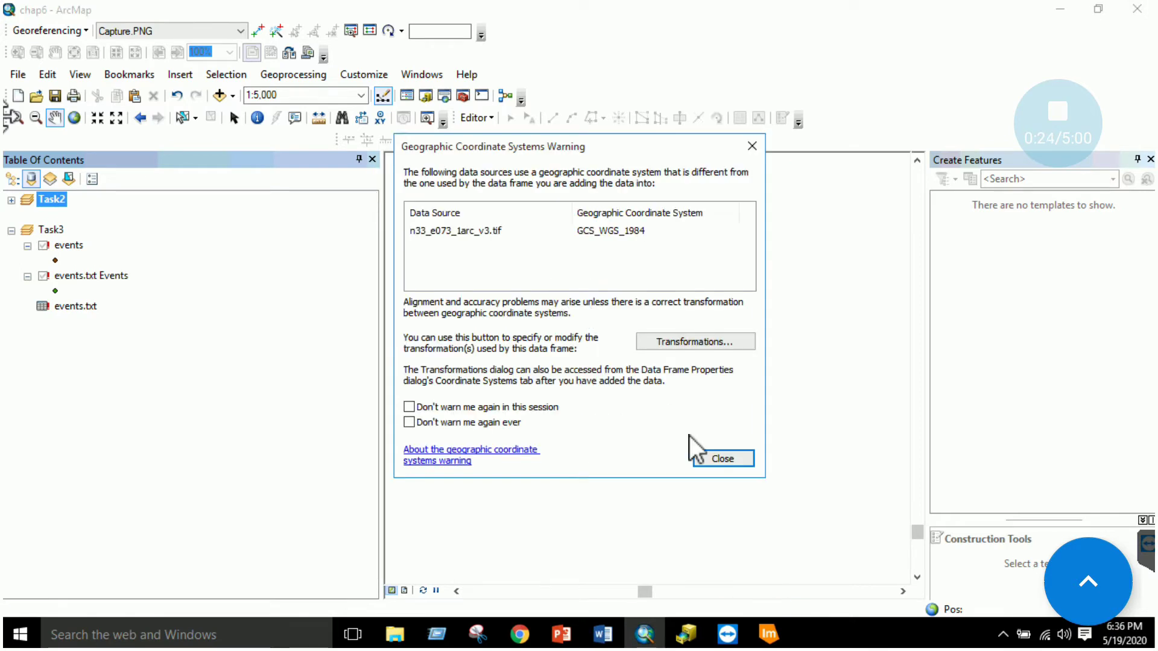
{"action": "left_click", "coordinate": [721, 458]}
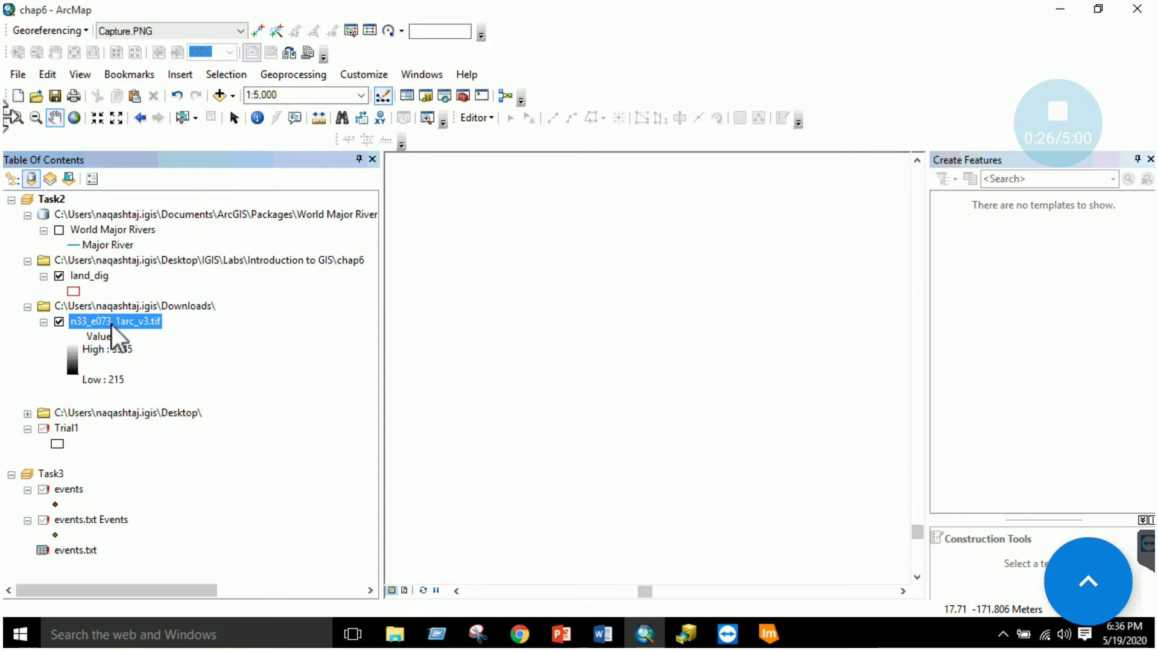
- Try to bring the n33_e073_1arc_v3.tif raster into view by zooming to the layer and to its raster resolution
{"action": "right_click", "coordinate": [111, 324]}
{"action": "left_click", "coordinate": [197, 413]}
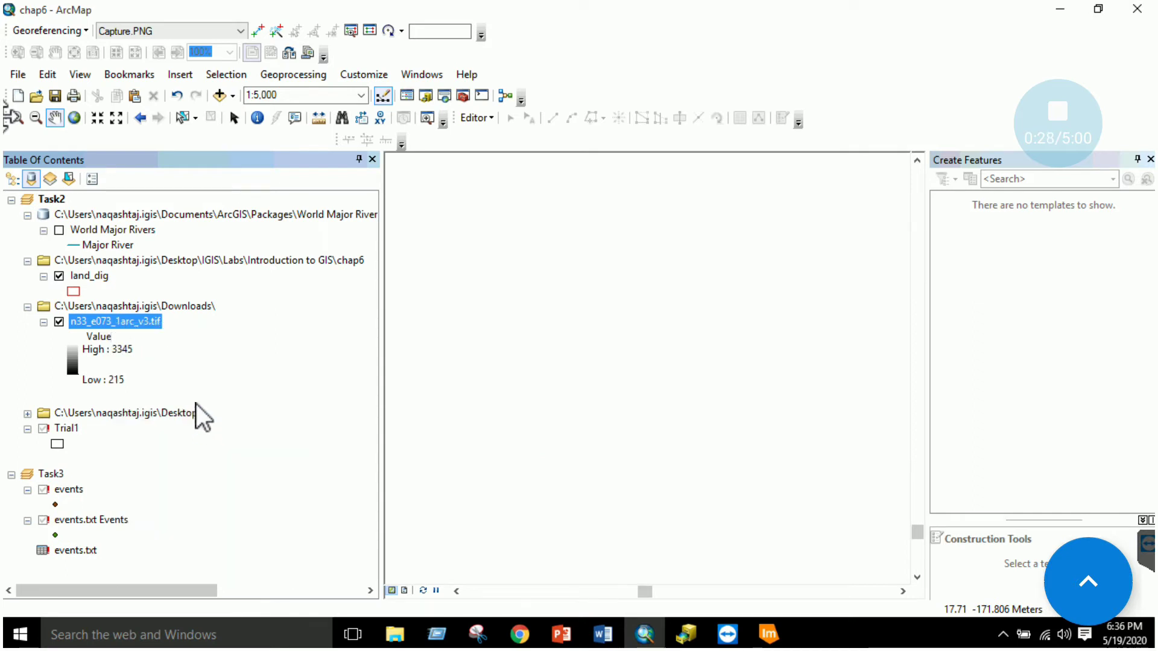
{"action": "right_click", "coordinate": [111, 320]}
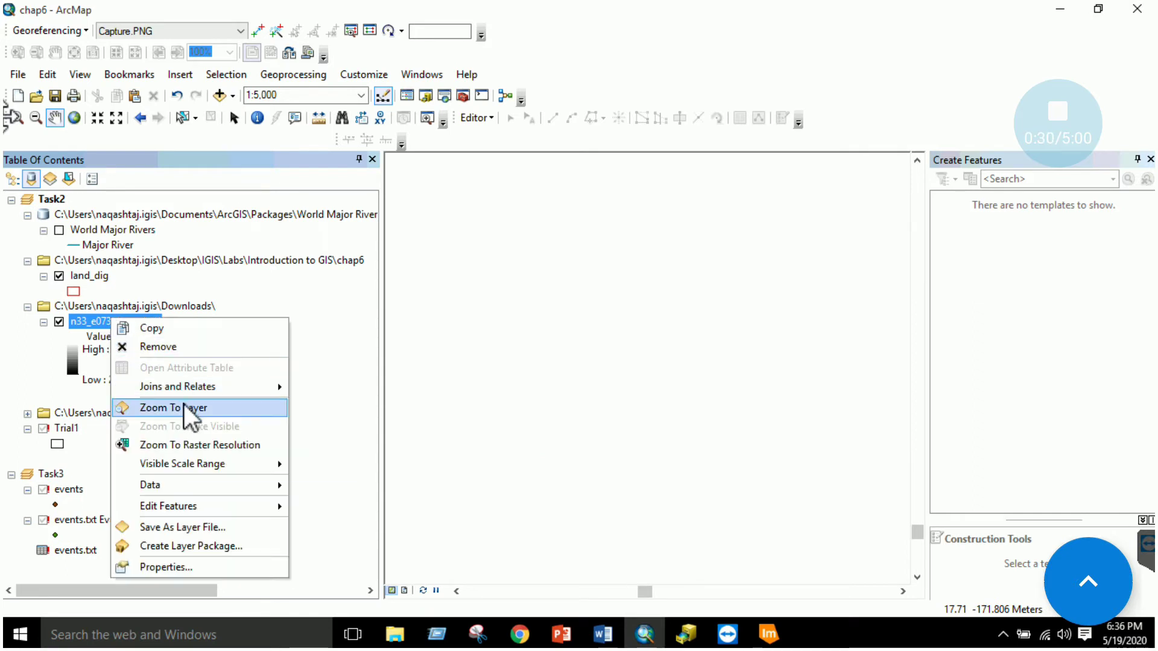
{"action": "left_click", "coordinate": [183, 445]}
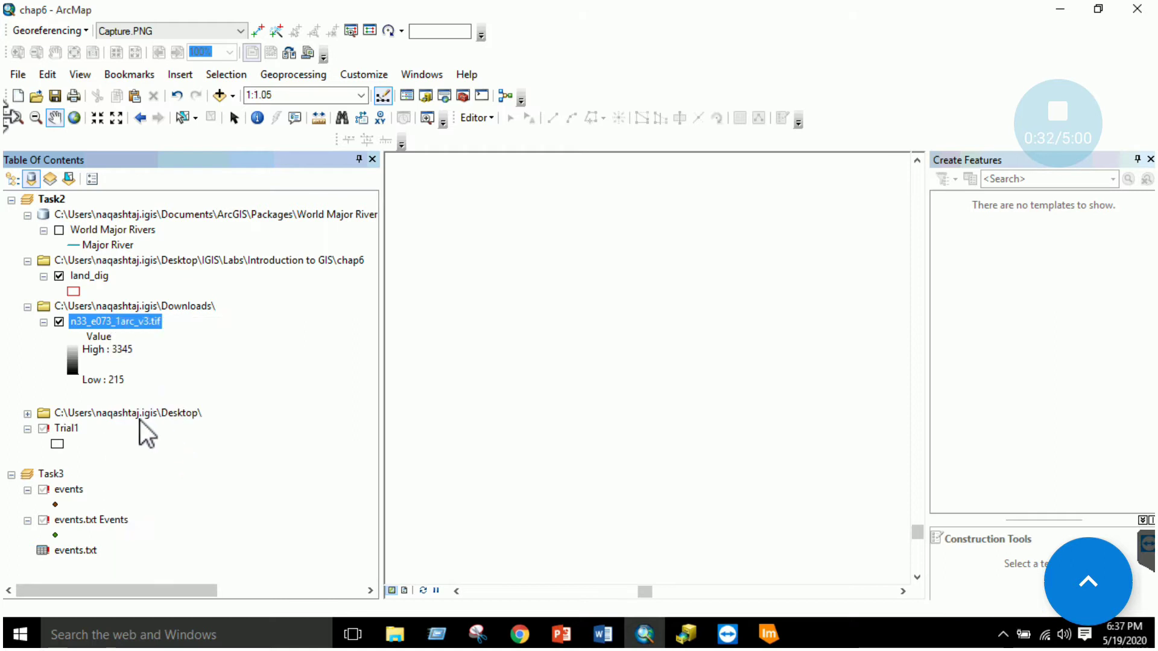
{"action": "right_click", "coordinate": [121, 321]}
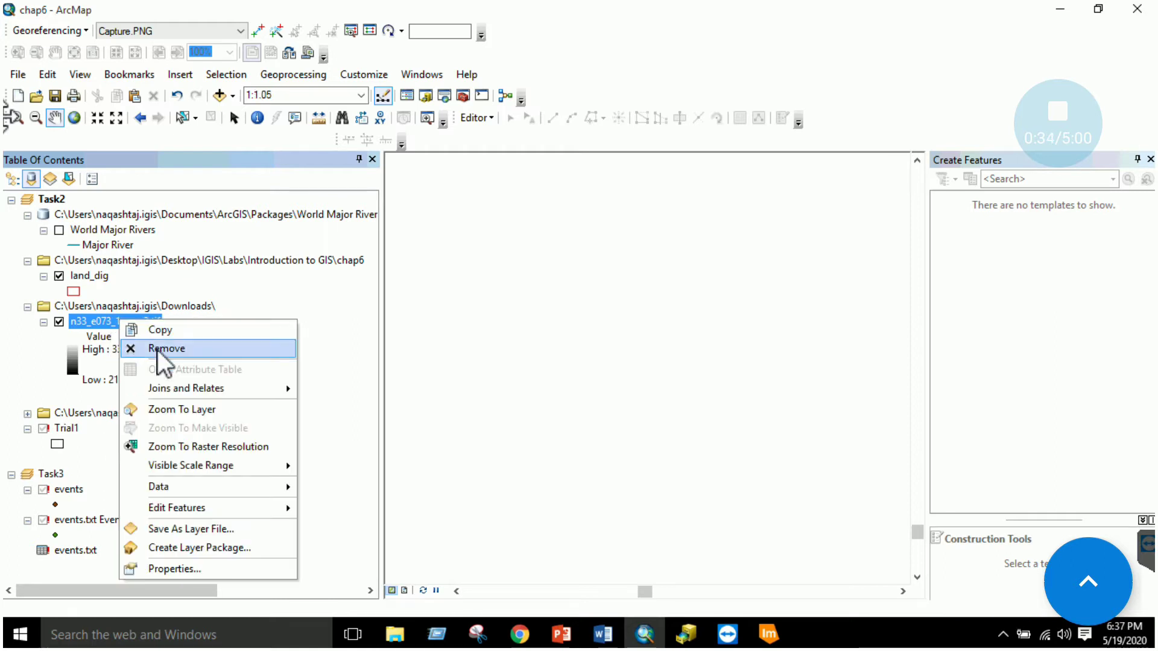
{"action": "left_click", "coordinate": [178, 408]}
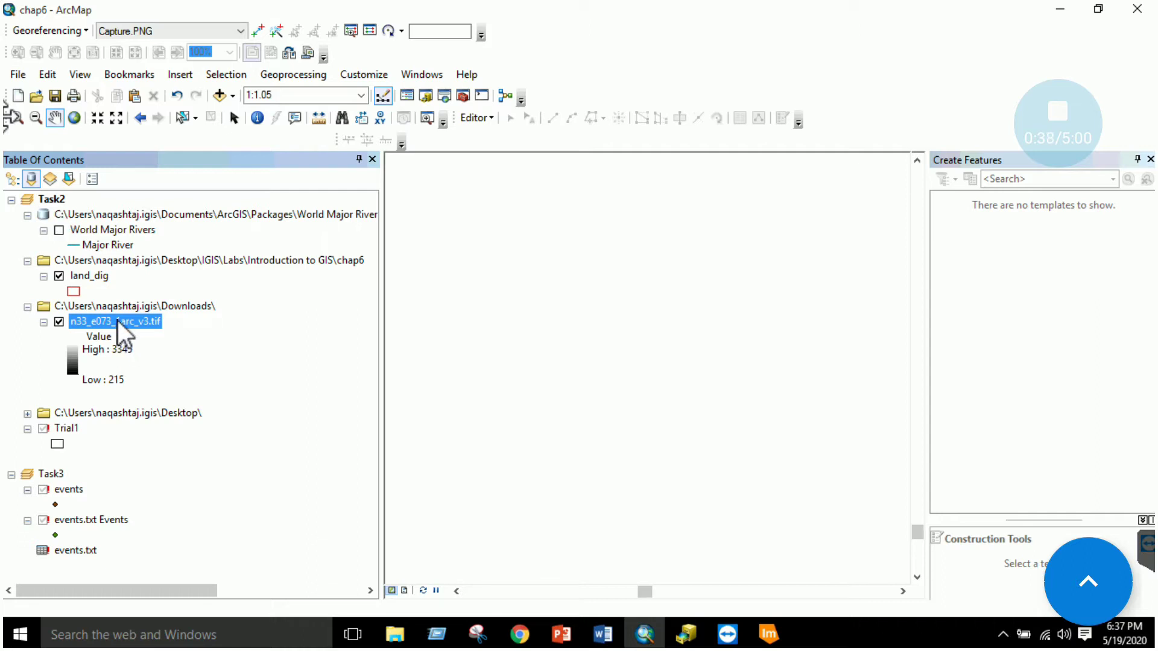
- Collapse the Task2 data frame and start a new blank map without saving the changes to chap6
{"action": "left_click", "coordinate": [48, 199]}
{"action": "left_click", "coordinate": [11, 199]}
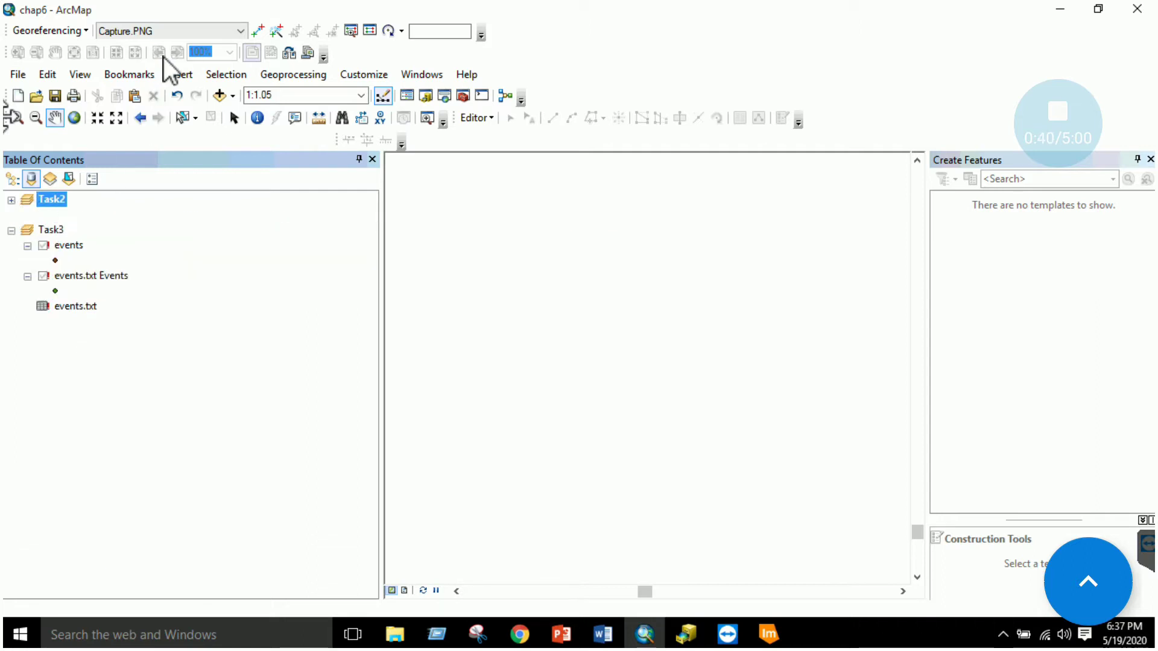
{"action": "left_click", "coordinate": [20, 74]}
{"action": "left_click", "coordinate": [34, 91]}
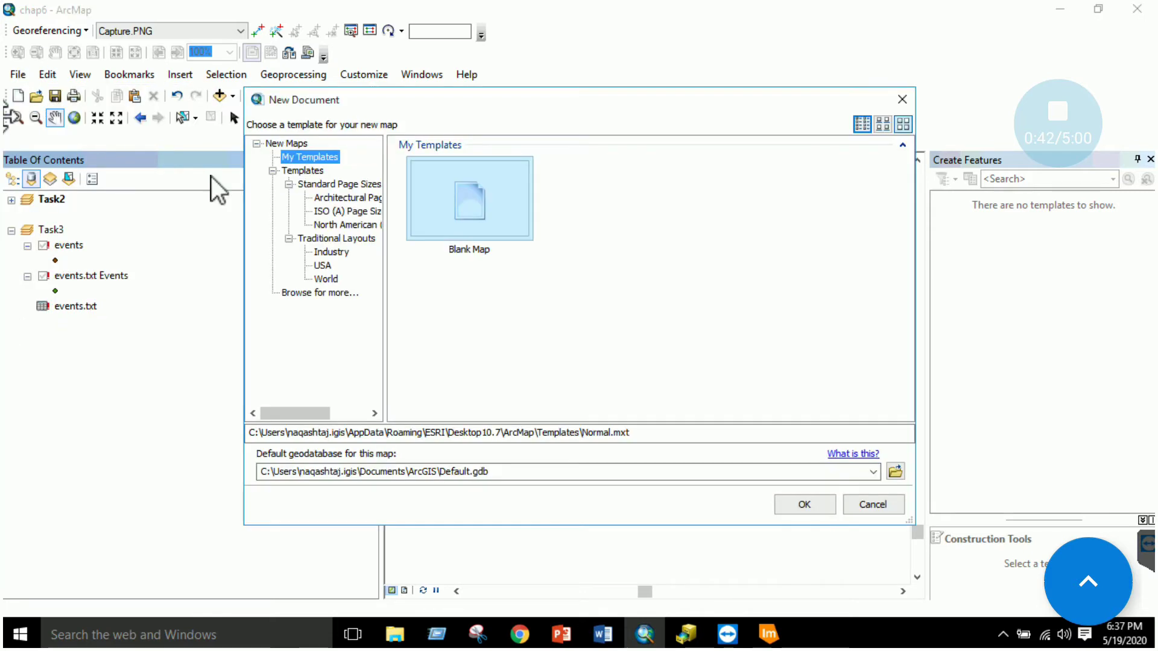
{"action": "left_click", "coordinate": [450, 225]}
{"action": "left_click", "coordinate": [811, 507]}
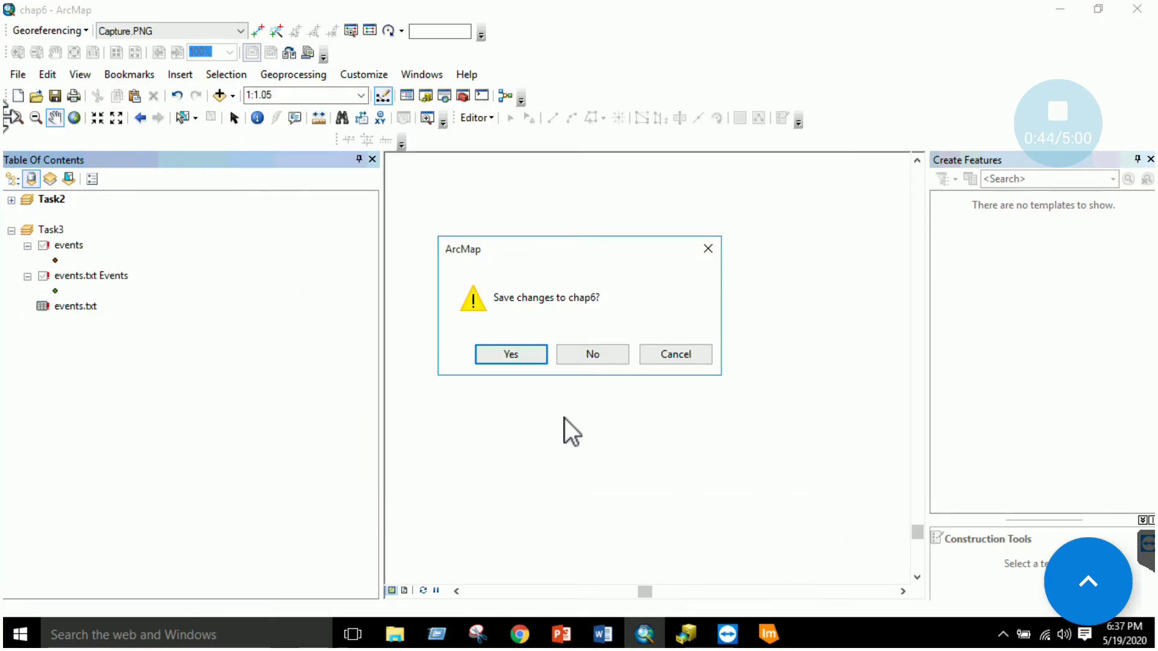
{"action": "left_click", "coordinate": [559, 354]}
- Add the raster n33_e073_1arc_v3.tif to the new map's Layers data frame
{"action": "right_click", "coordinate": [59, 203]}
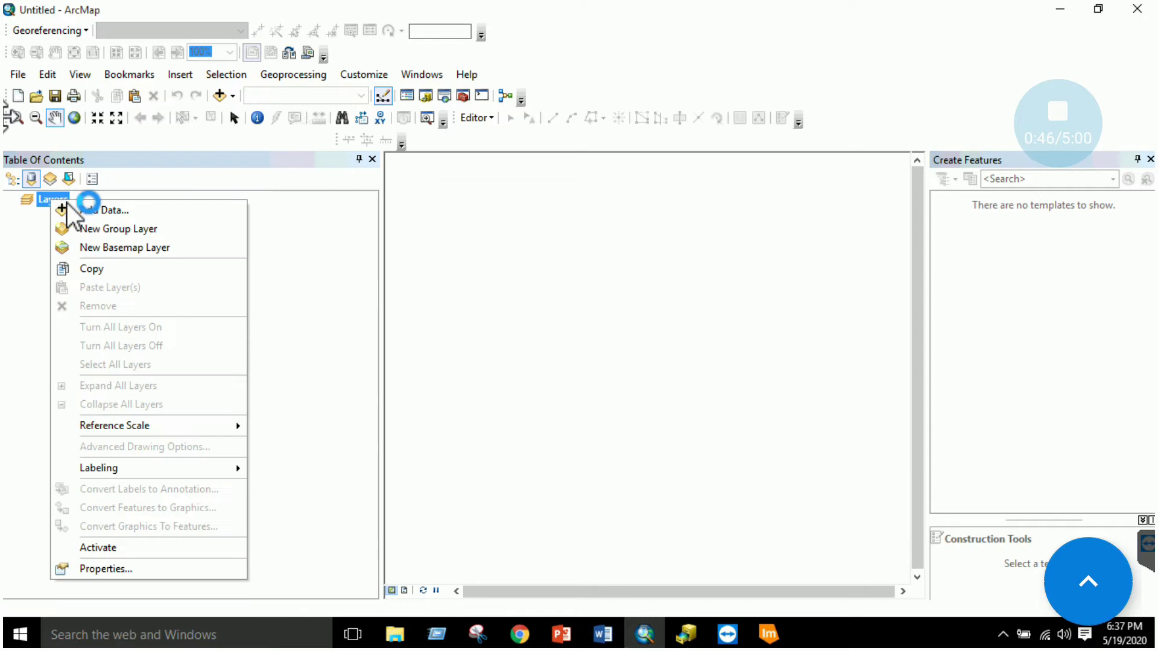
{"action": "left_click", "coordinate": [84, 210]}
{"action": "left_click", "coordinate": [745, 397]}
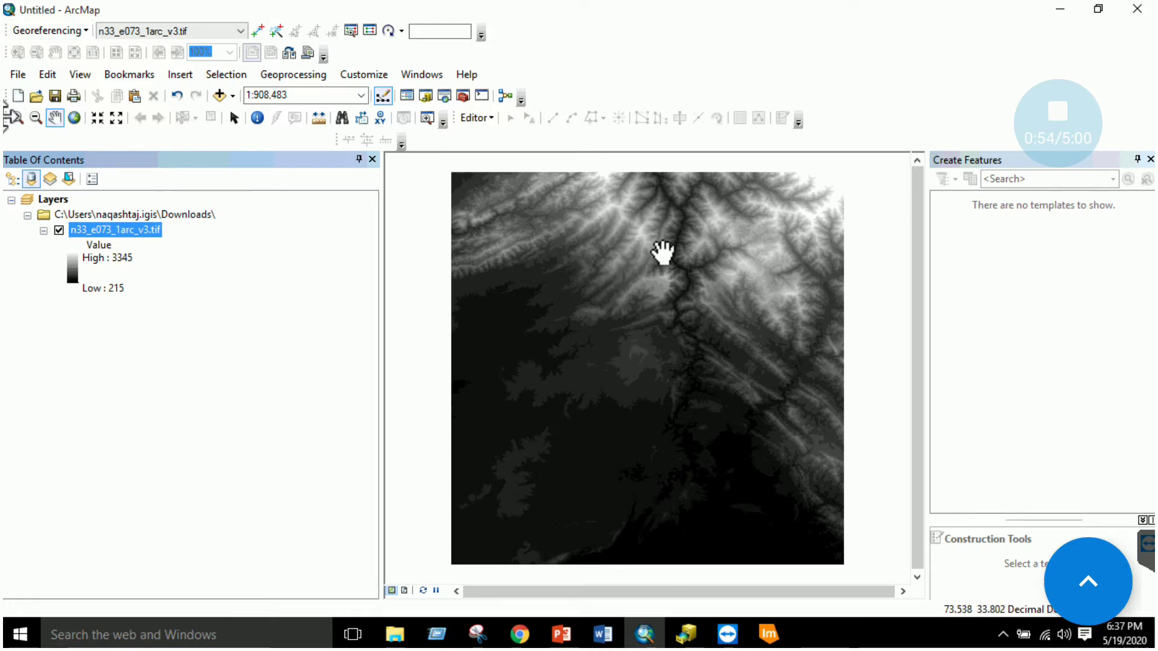
- Apply the multicolour elevation ramp running from light green through yellow, orange and brown to white to the n33_e073_1arc_v3.tif layer
{"action": "left_click", "coordinate": [71, 267]}
{"action": "left_click", "coordinate": [146, 321]}
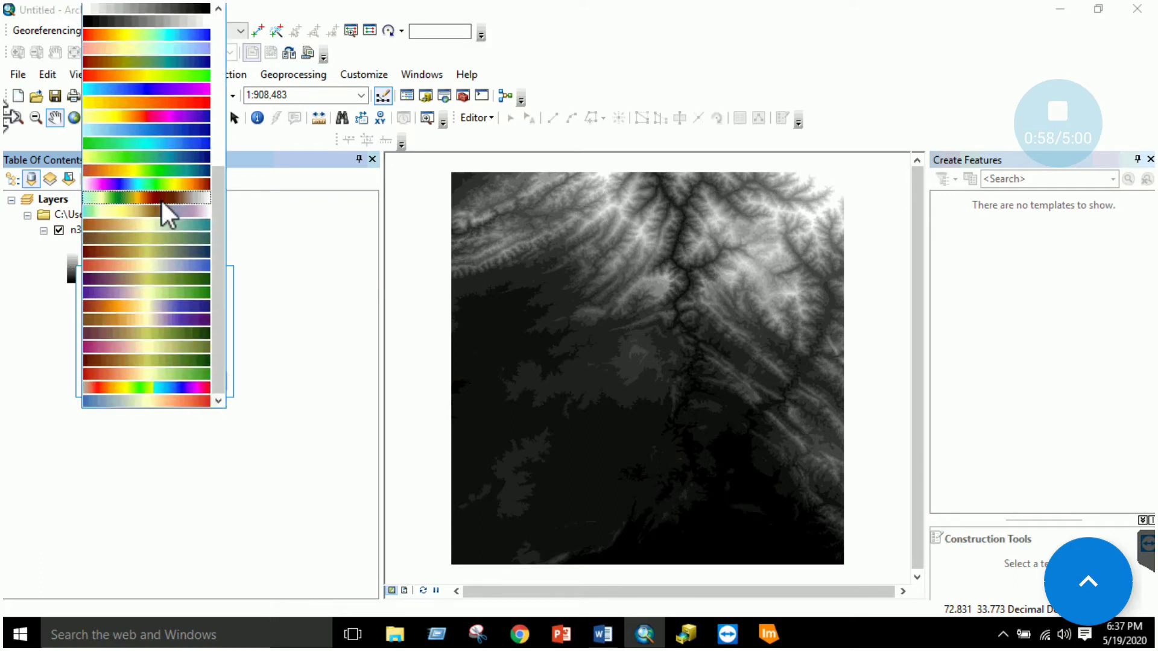
{"action": "left_click", "coordinate": [160, 200]}
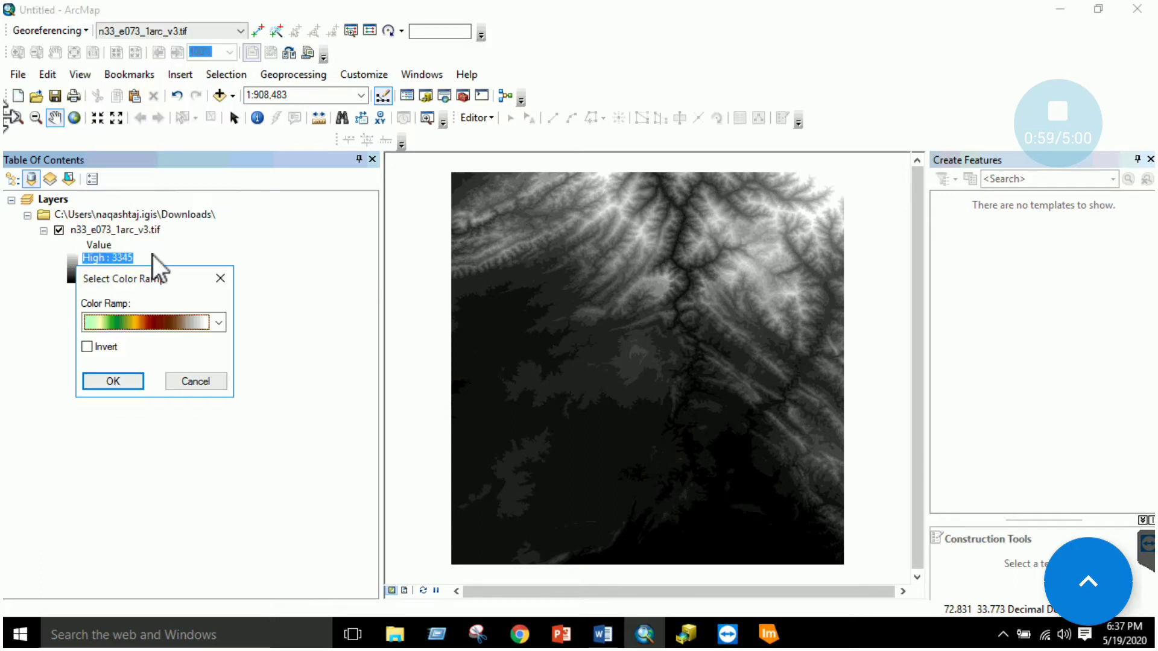
{"action": "left_click", "coordinate": [126, 387]}
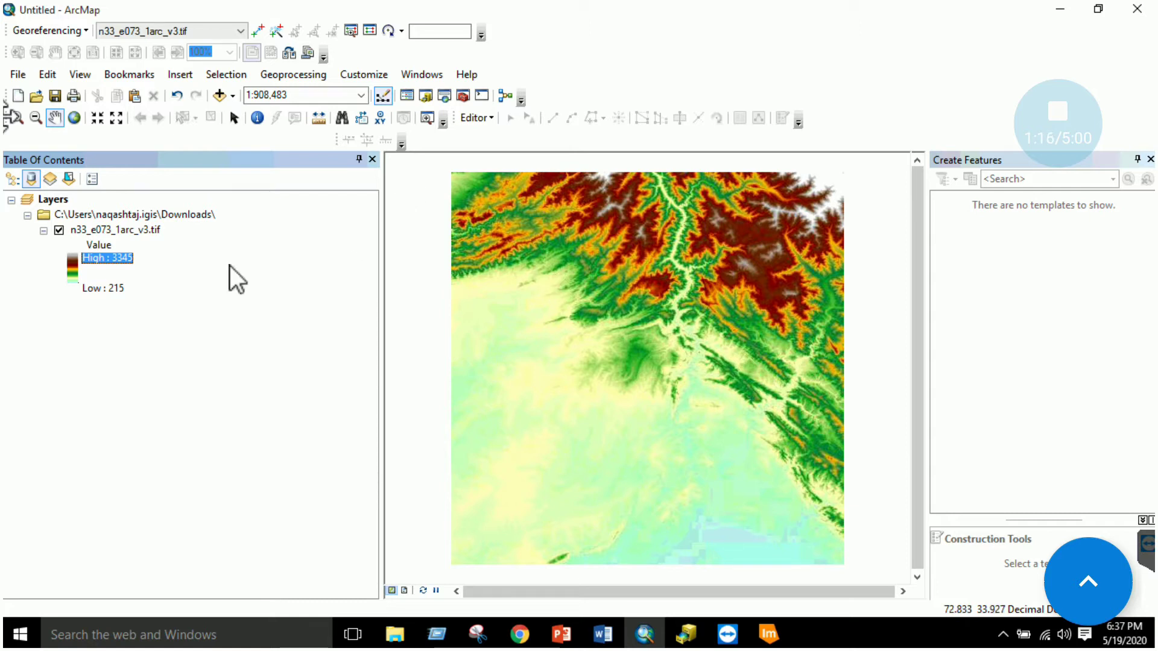
- Change the raster layer's symbology from Stretched to Classified and apply a yellow-red-magenta-blue color ramp
{"action": "right_click", "coordinate": [89, 229]}
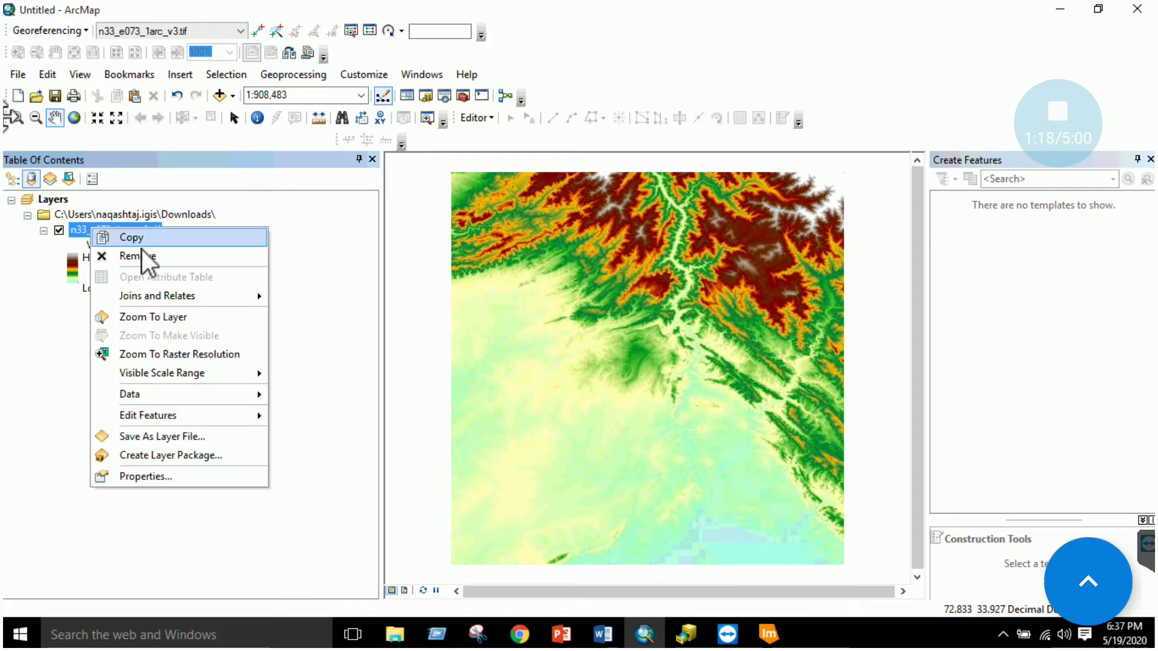
{"action": "left_click", "coordinate": [159, 480]}
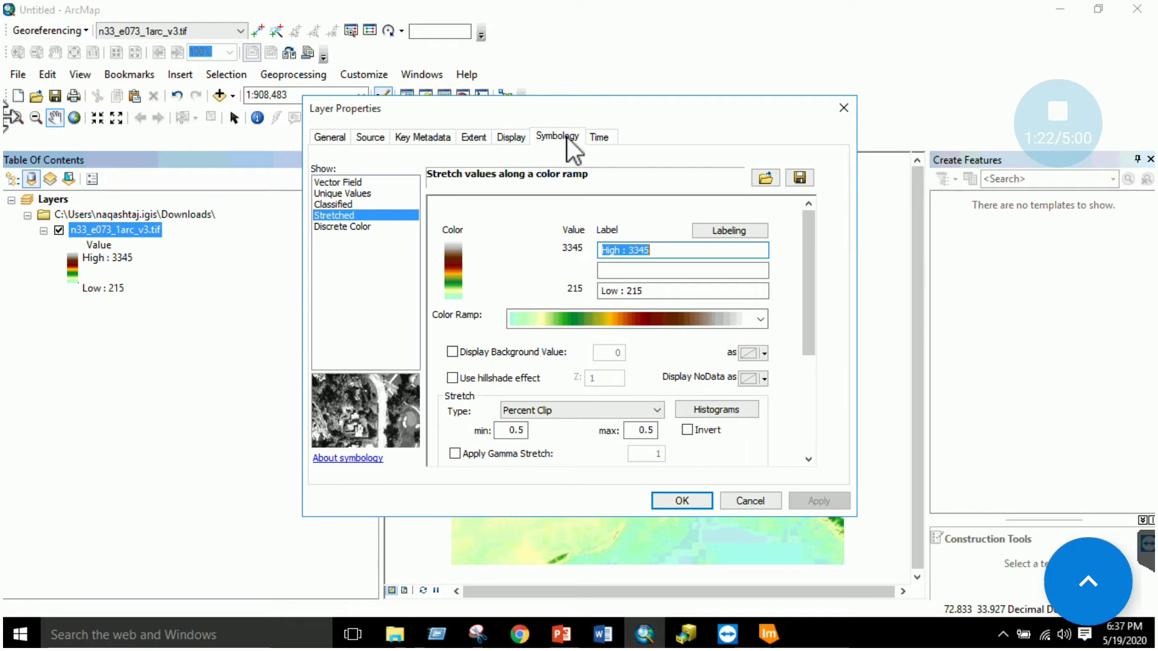
{"action": "left_click", "coordinate": [336, 204]}
{"action": "left_click", "coordinate": [663, 380]}
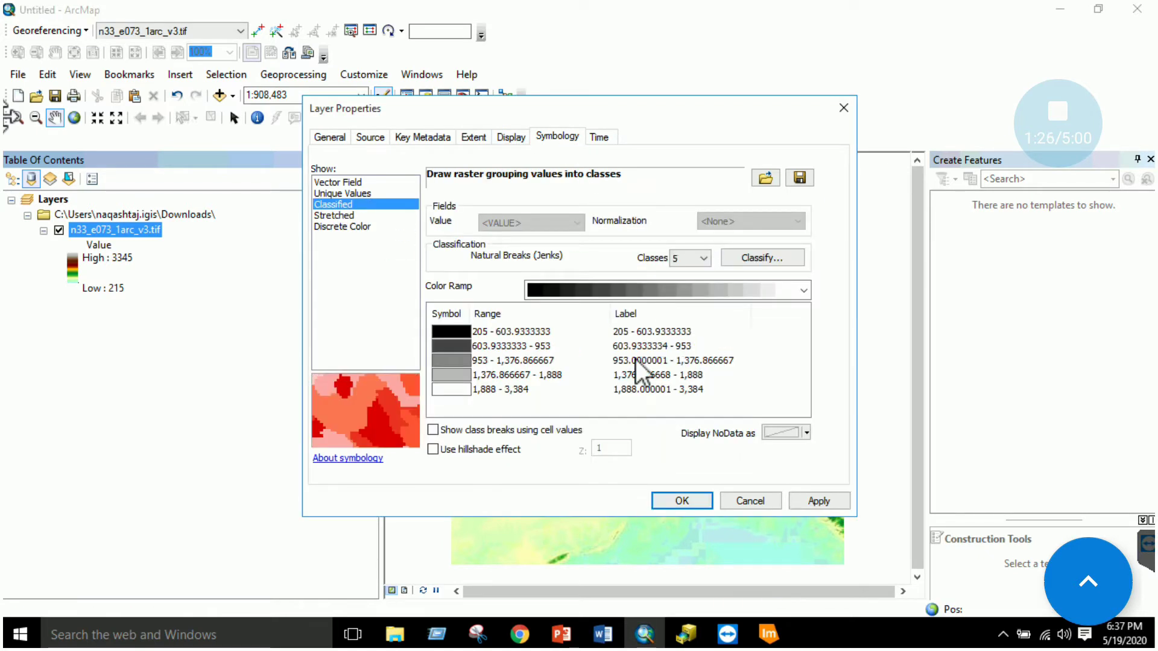
{"action": "left_click", "coordinate": [674, 291]}
{"action": "left_click", "coordinate": [665, 198]}
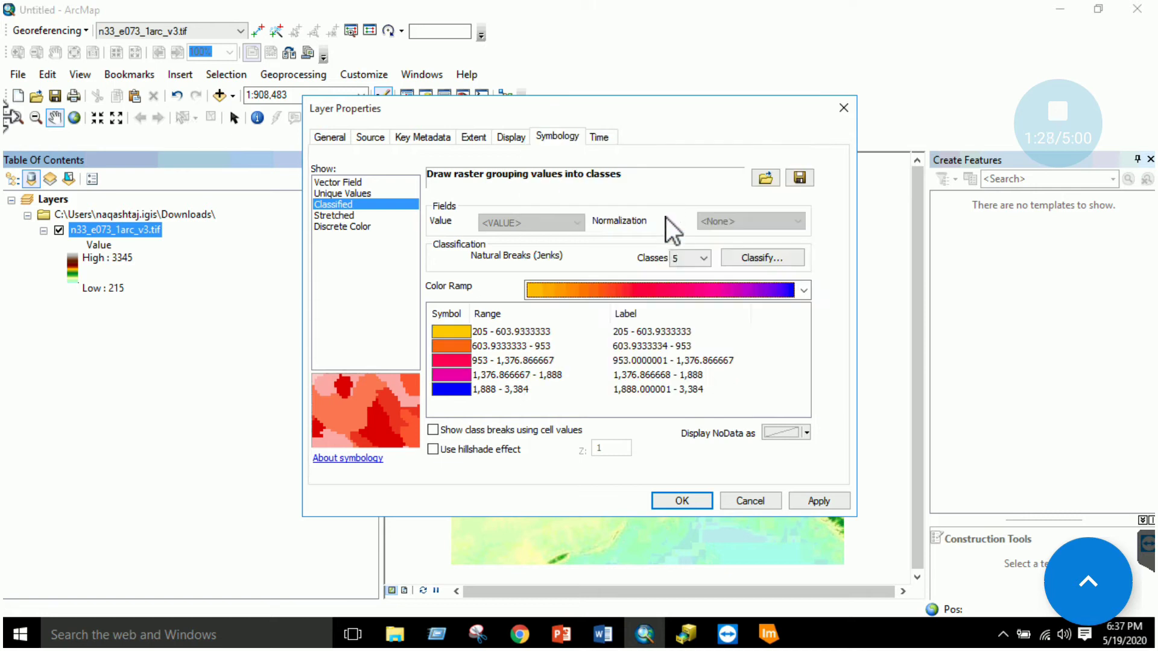
{"action": "left_click", "coordinate": [843, 503]}
{"action": "left_click", "coordinate": [693, 500]}
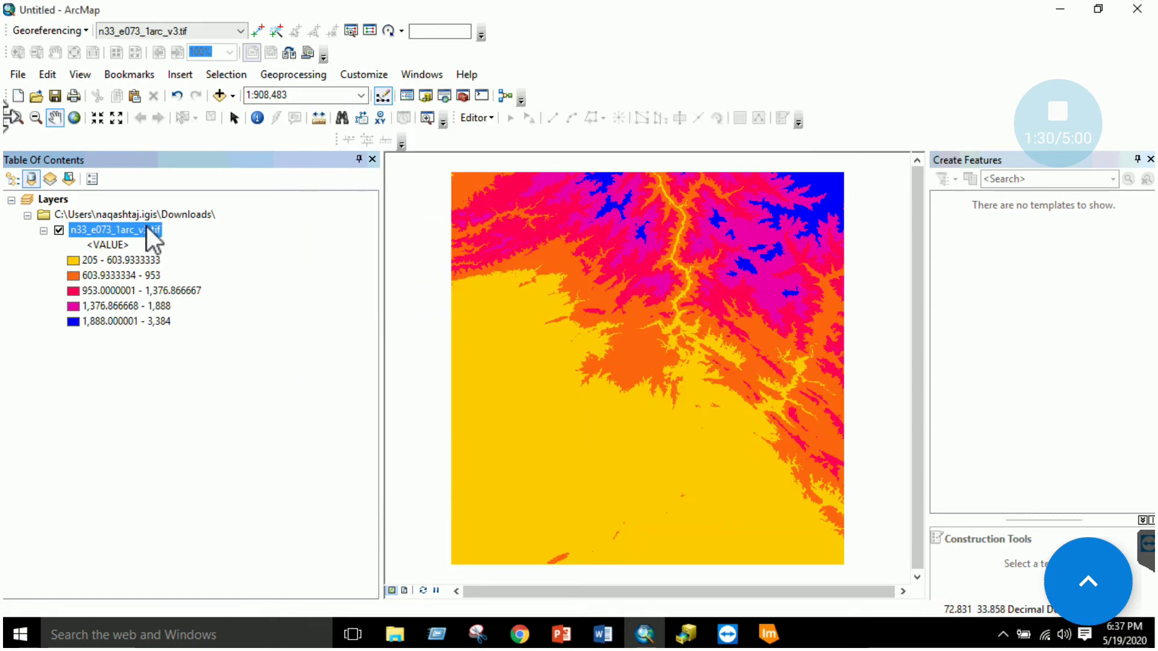
- Remove the n33_e073_1arc_v3.tif layer from the Layers data frame
{"action": "right_click", "coordinate": [145, 227]}
{"action": "key", "text": "Escape"}
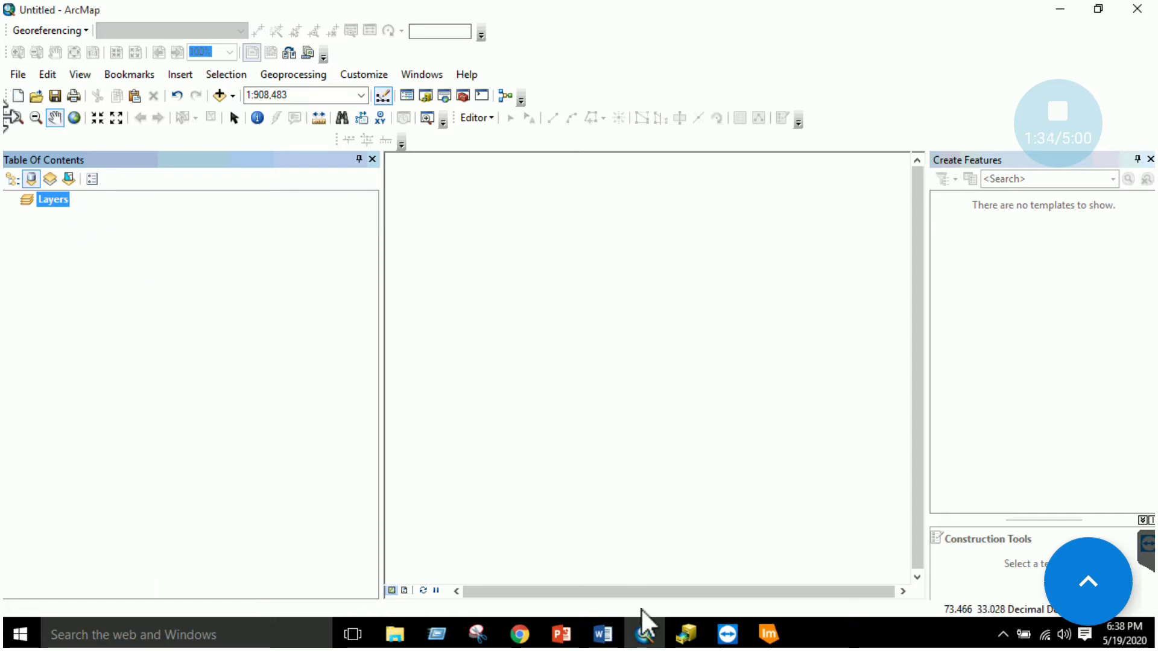
- Switch to Chrome to view the Google Maps satellite imagery of the area, and return to ArcMap
{"action": "left_click", "coordinate": [520, 640]}
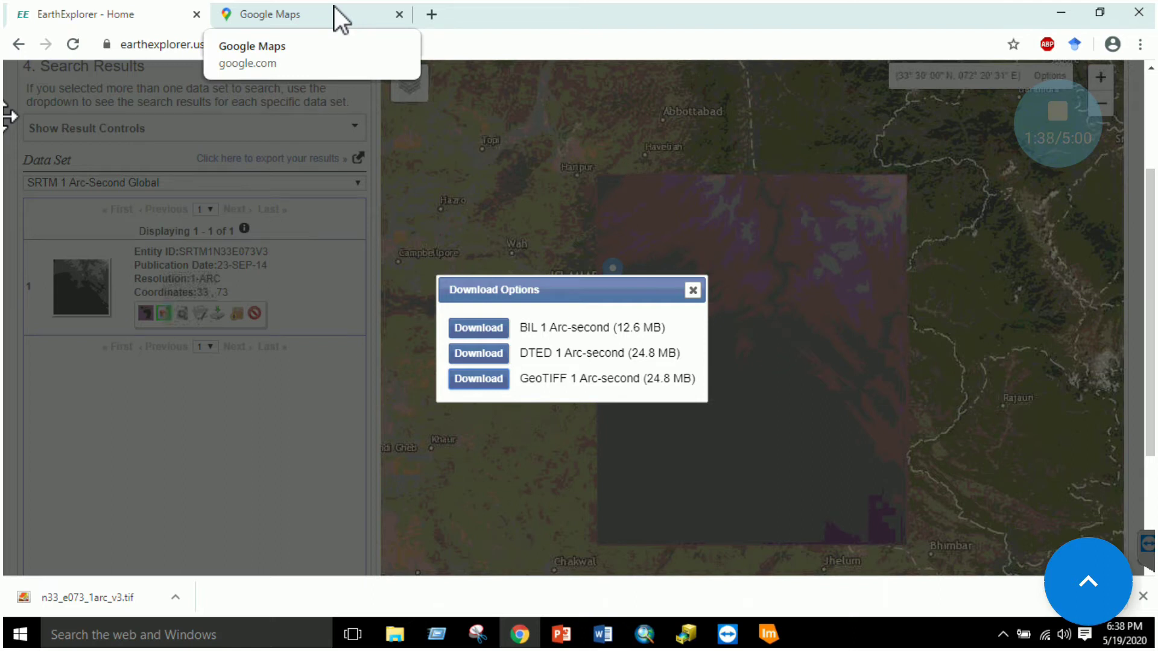
{"action": "left_click", "coordinate": [334, 8]}
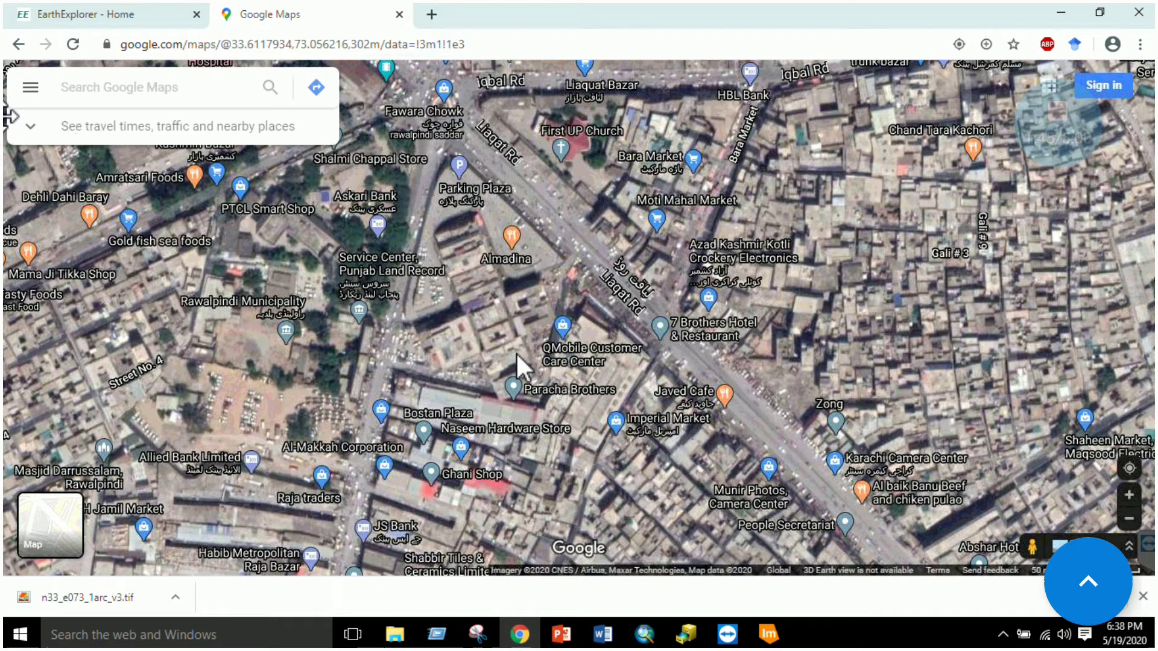
{"action": "mouse_move", "coordinate": [478, 640]}
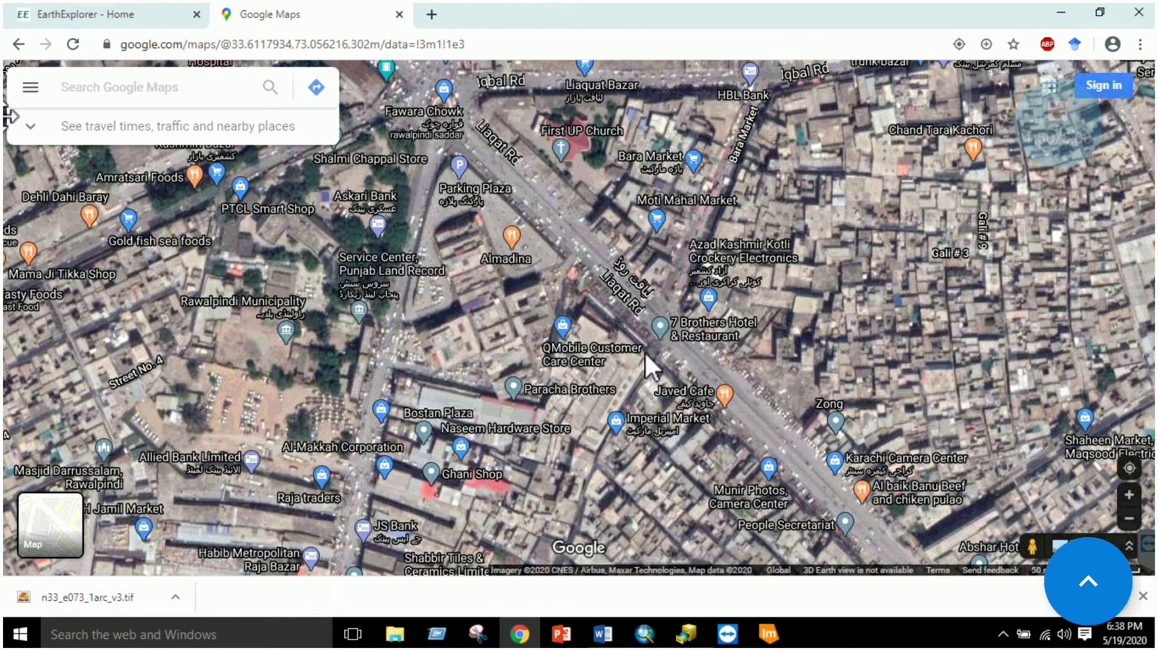
{"action": "left_click", "coordinate": [645, 634]}
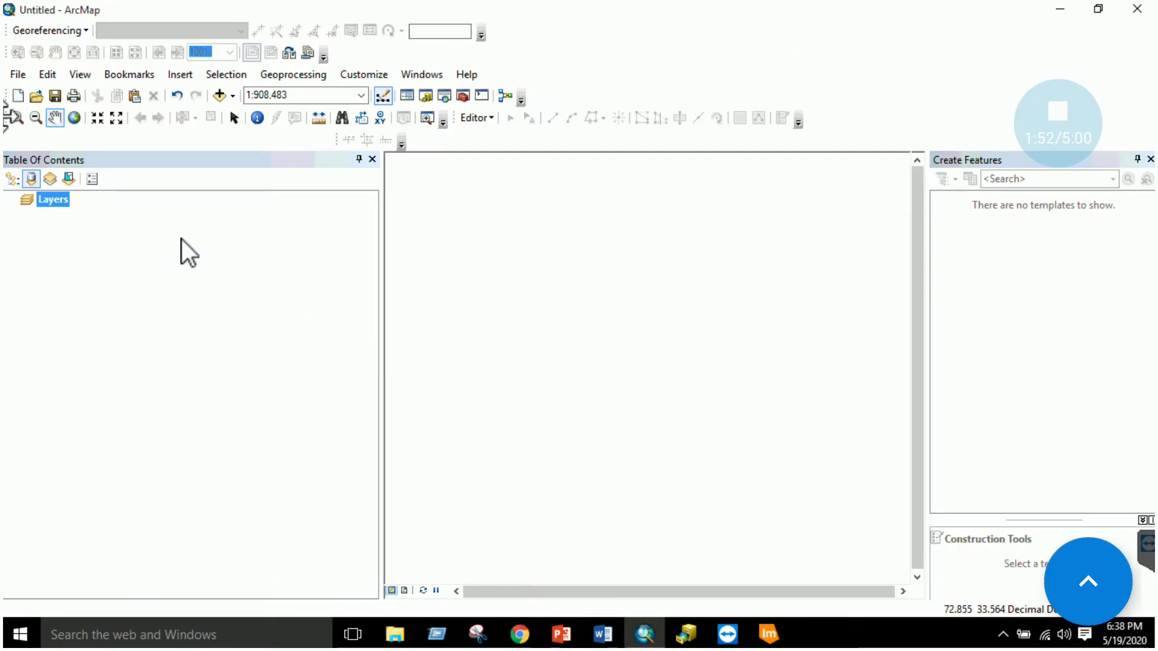
- Add Capture.PNG from the Desktop folder connection to the Layers data frame, accepting its missing spatial reference
{"action": "right_click", "coordinate": [53, 197]}
{"action": "left_click", "coordinate": [82, 206]}
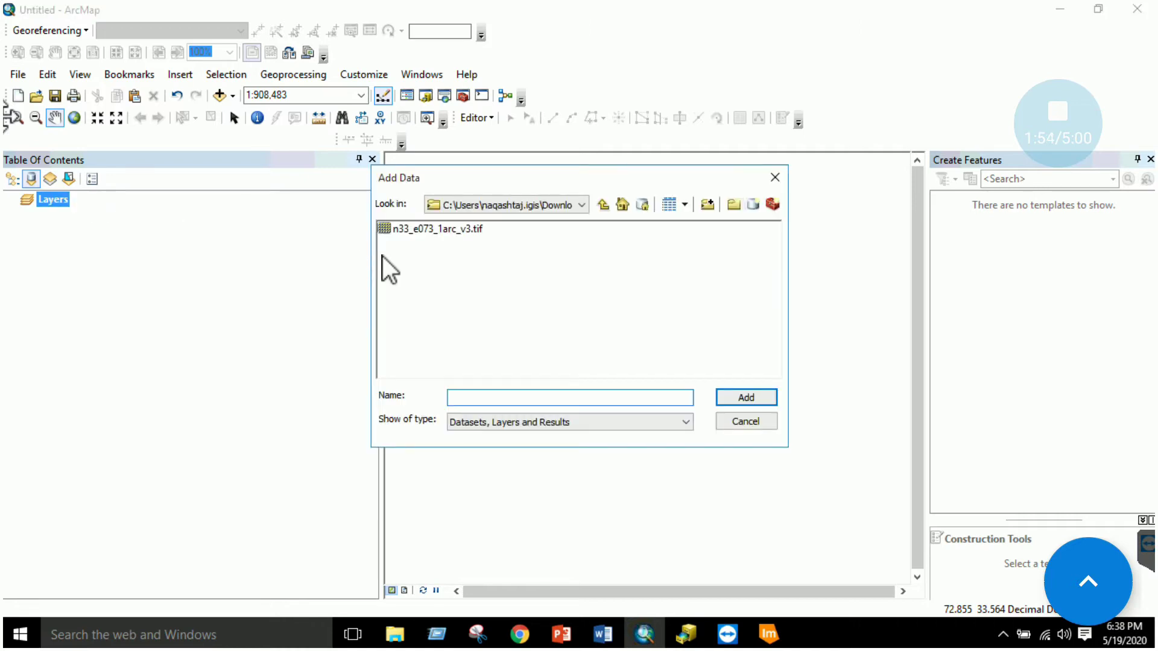
{"action": "left_click", "coordinate": [602, 205]}
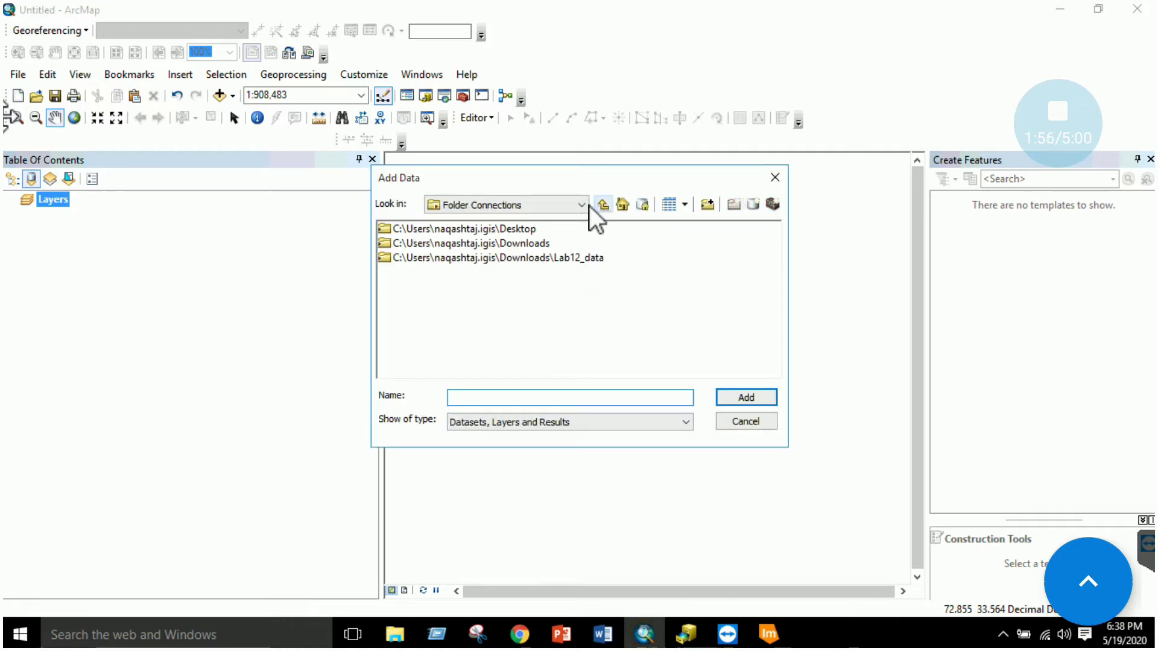
{"action": "double_click", "coordinate": [526, 228]}
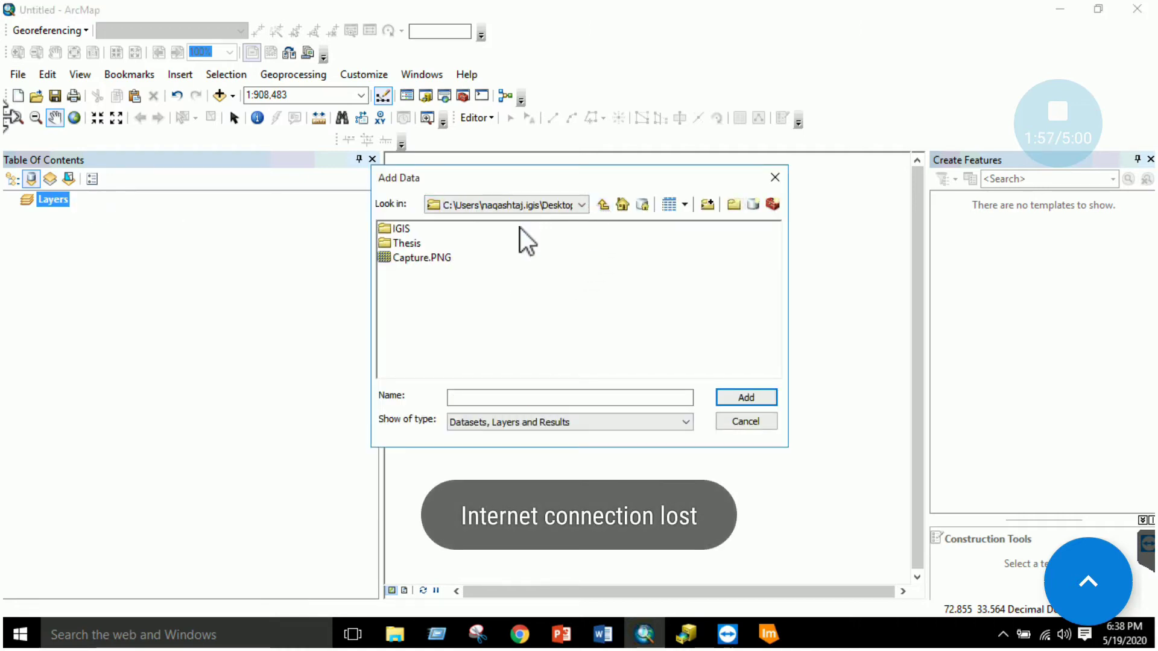
{"action": "left_click", "coordinate": [421, 256]}
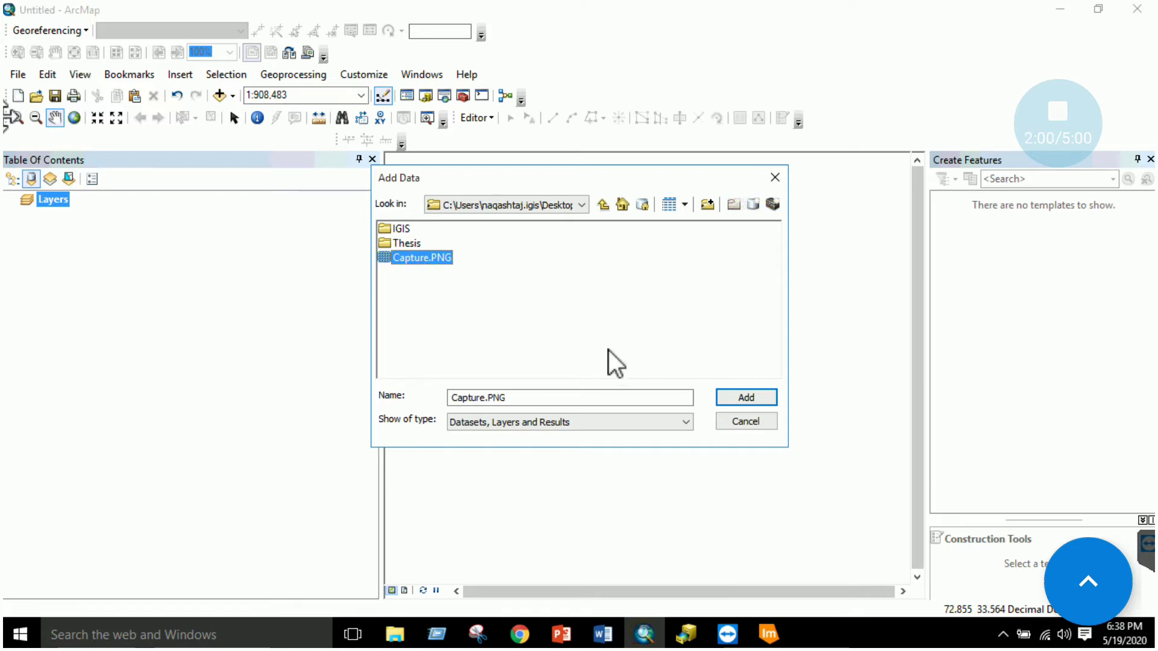
{"action": "left_click", "coordinate": [730, 400]}
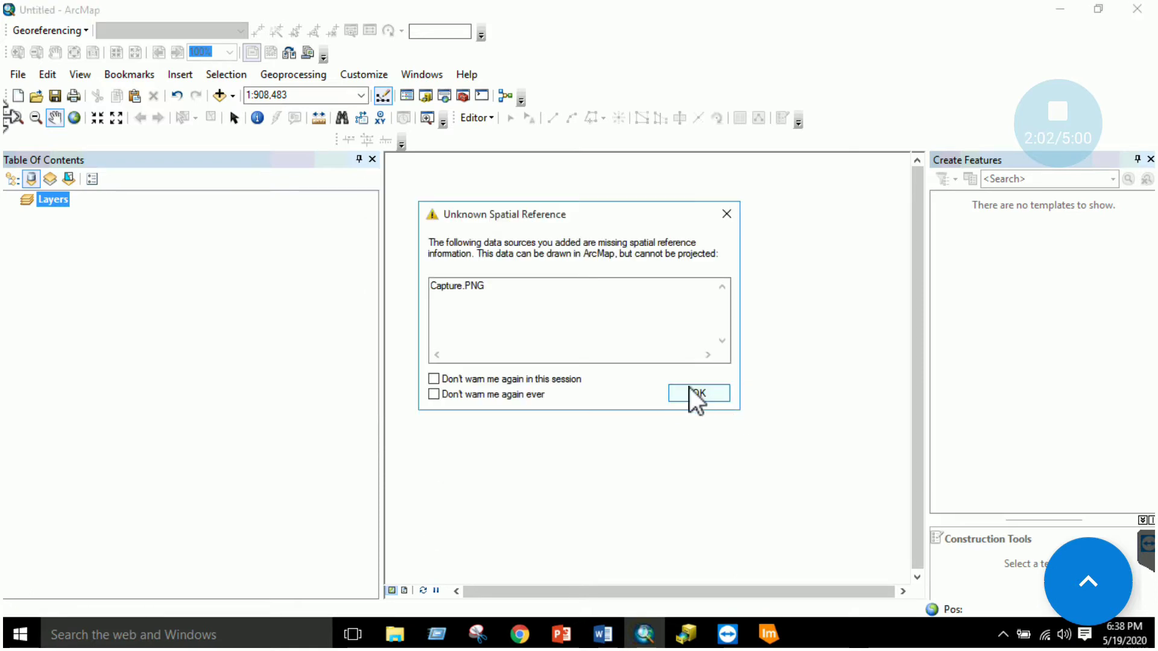
{"action": "left_click", "coordinate": [693, 392]}
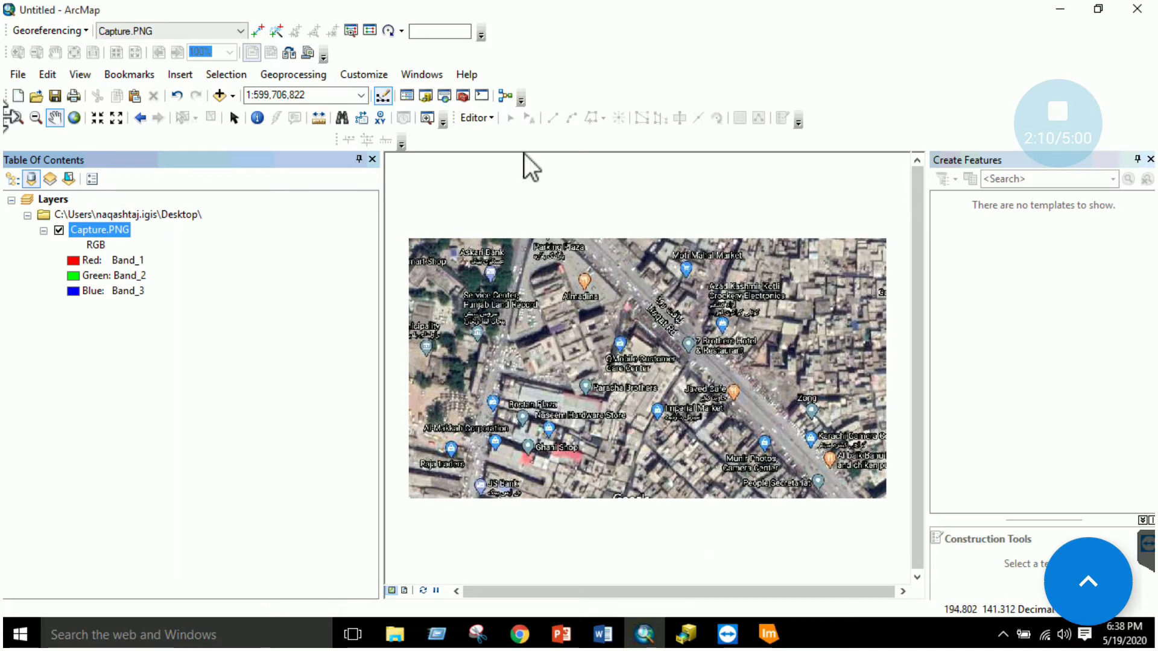
- Start a new shapefile in the Catalog's Desktop folder connection and name it Buildings
{"action": "left_click", "coordinate": [426, 97]}
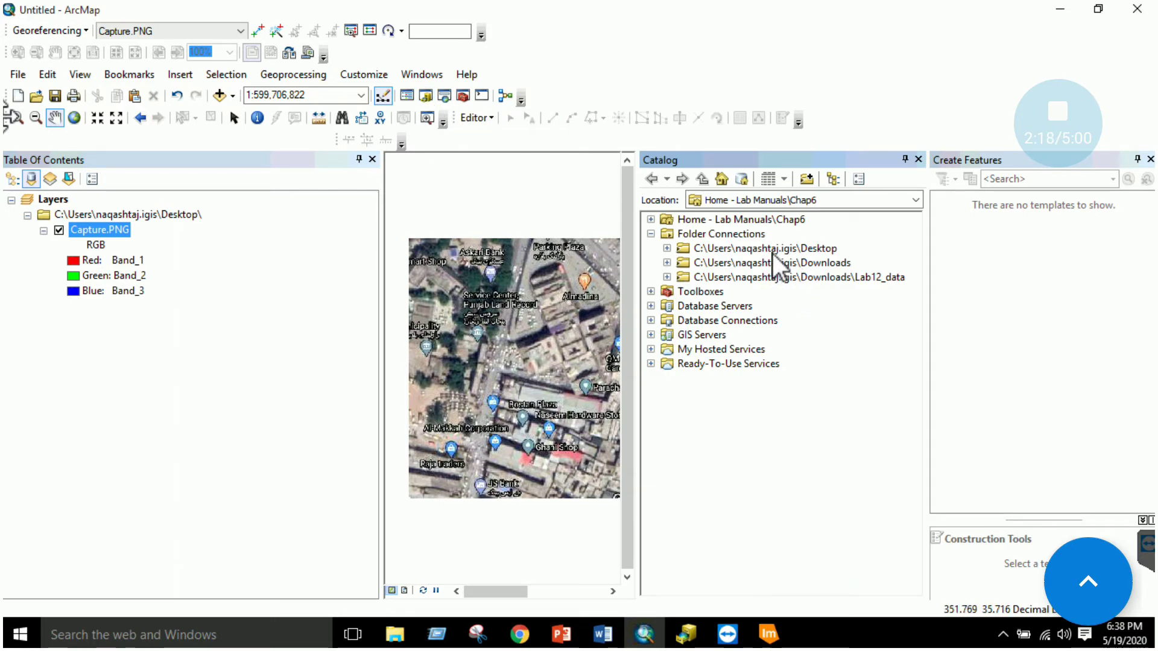
{"action": "right_click", "coordinate": [733, 249]}
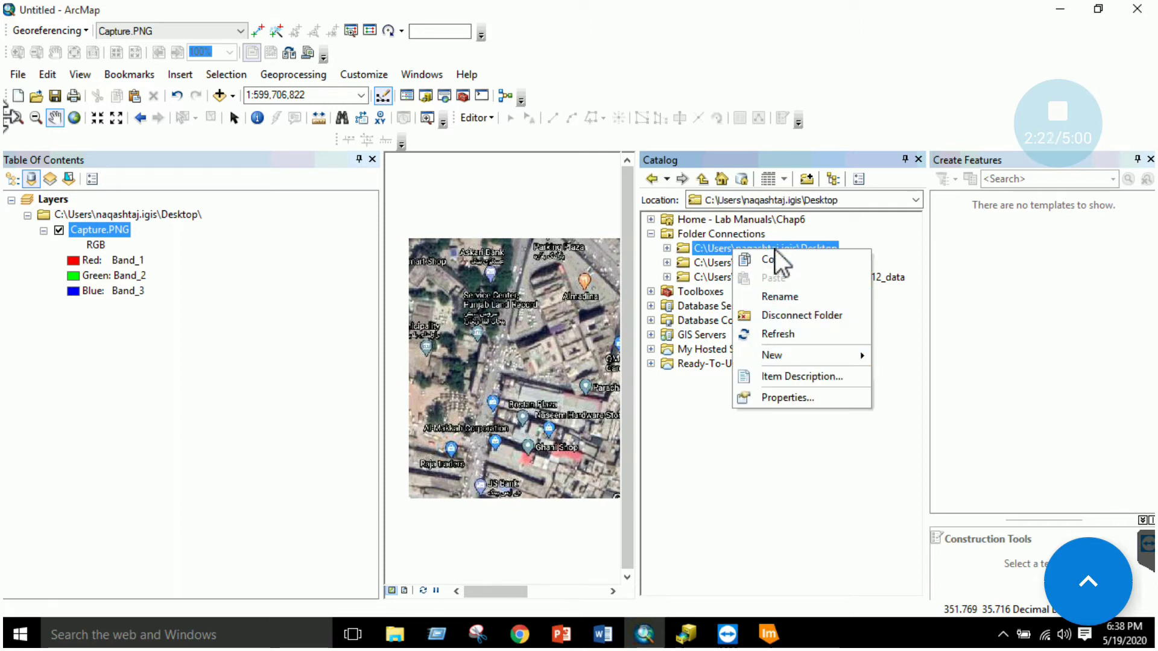
{"action": "mouse_move", "coordinate": [806, 354]}
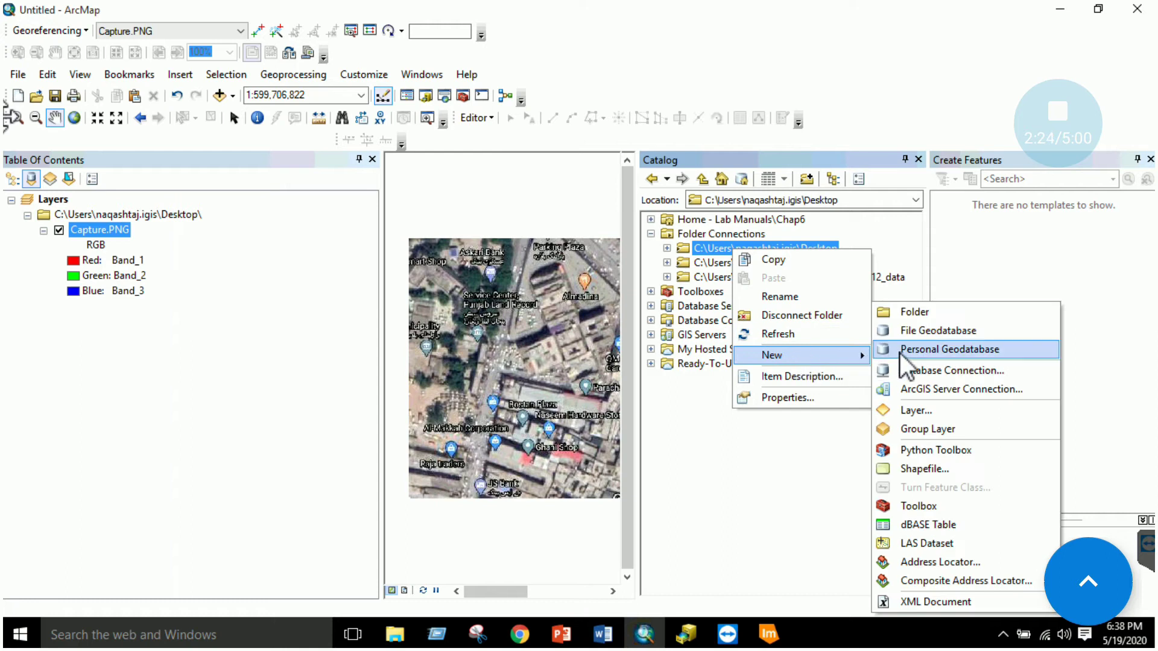
{"action": "left_click", "coordinate": [914, 468]}
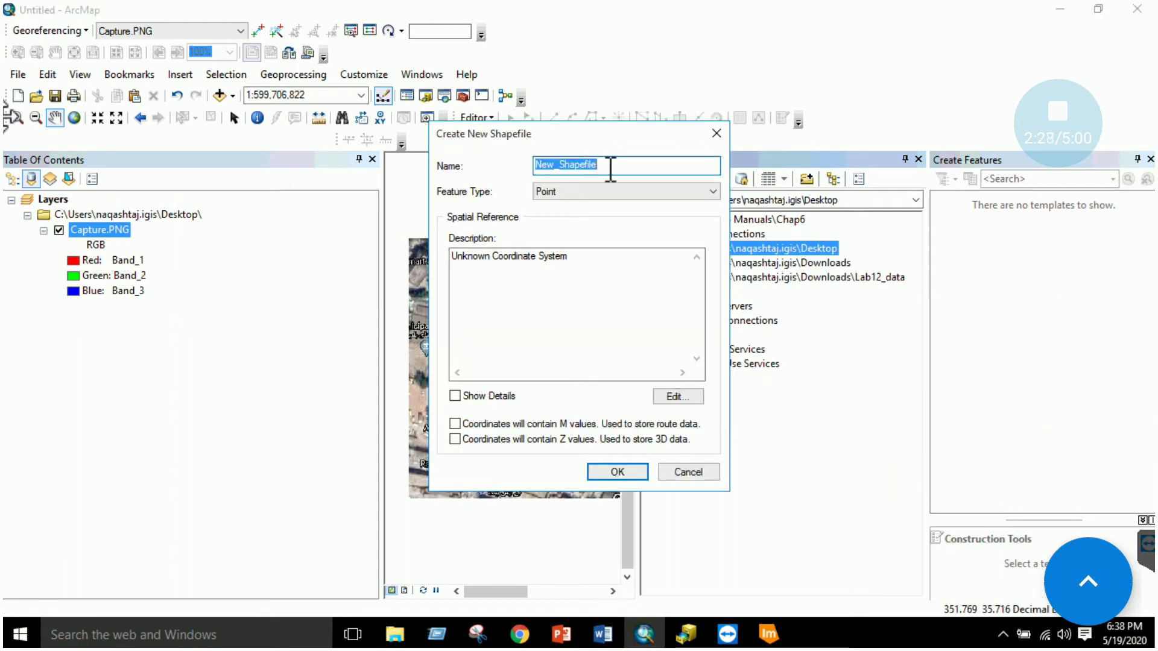
{"action": "key", "text": "BackSpace"}
{"action": "type", "text": "Bu"}
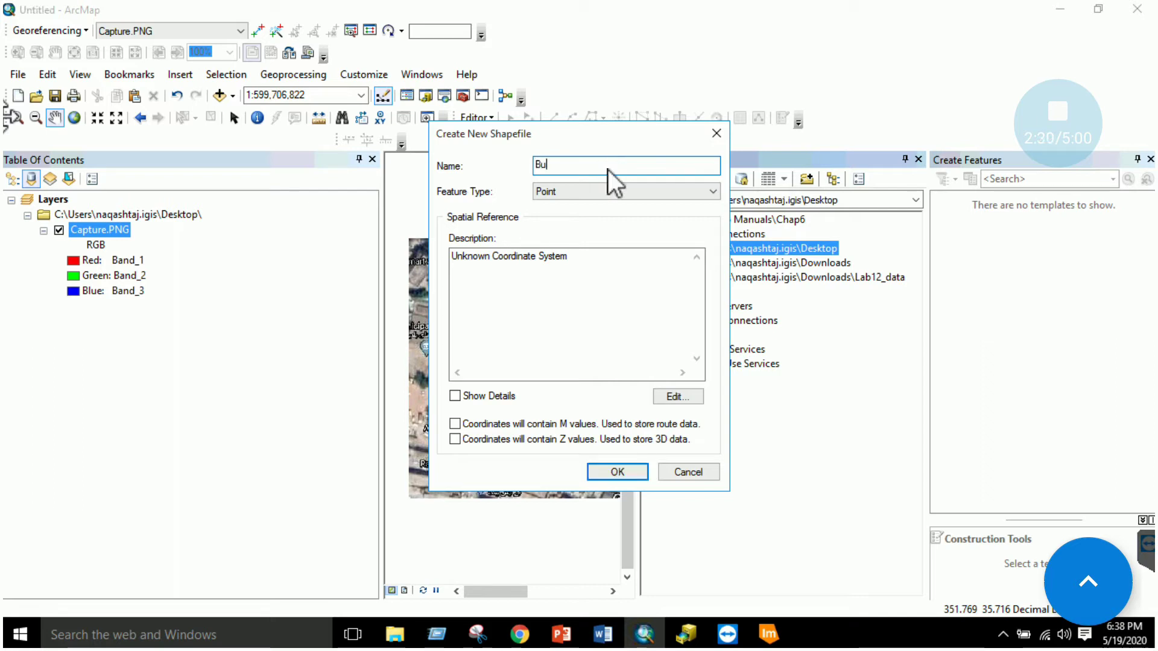
{"action": "type", "text": "ildings"}
- Set the Buildings feature type to Polygon, create it with an unknown coordinate system, and close the Catalog
{"action": "left_click", "coordinate": [639, 196]}
{"action": "left_click", "coordinate": [624, 226]}
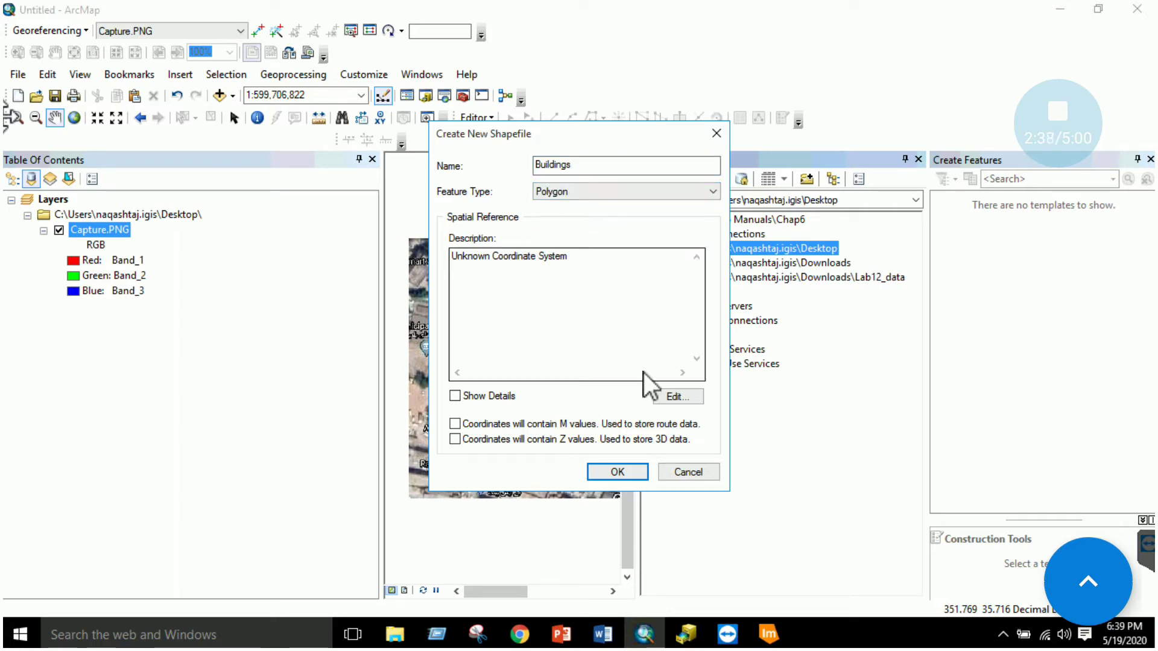
{"action": "left_click", "coordinate": [673, 395]}
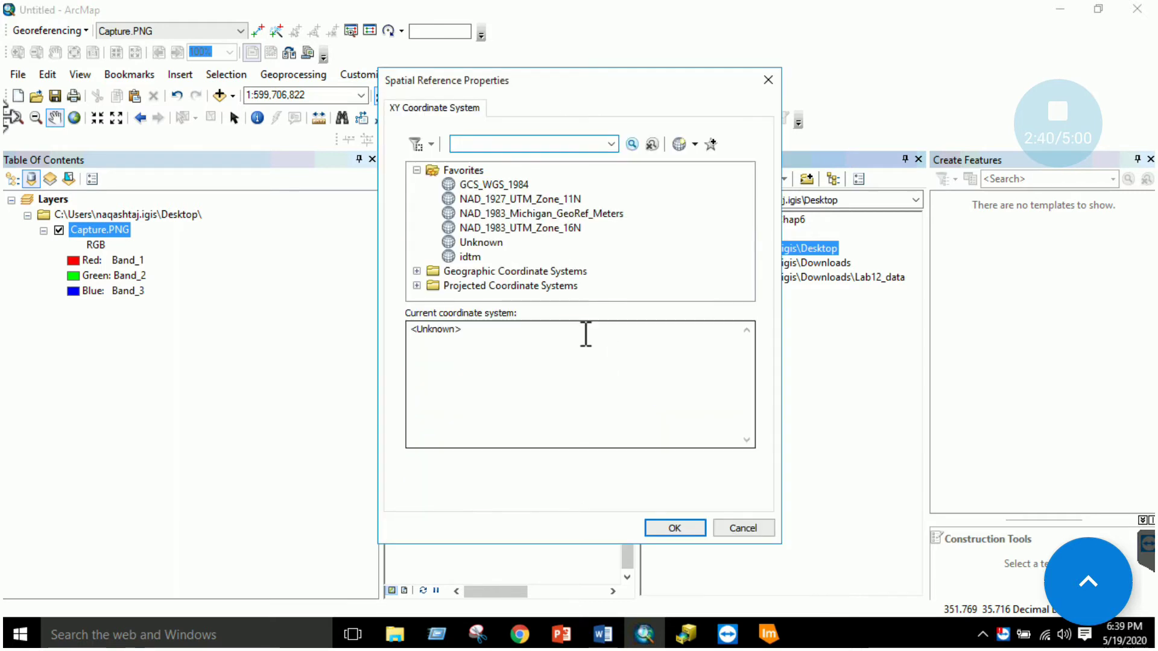
{"action": "left_click", "coordinate": [737, 529]}
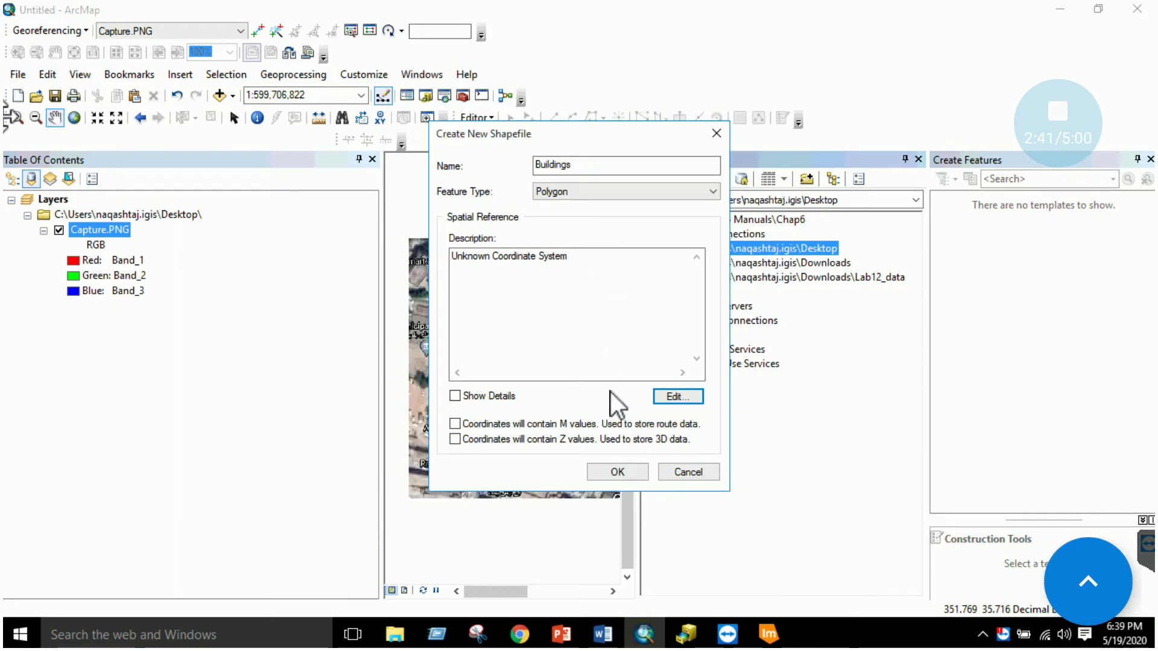
{"action": "left_click", "coordinate": [612, 479]}
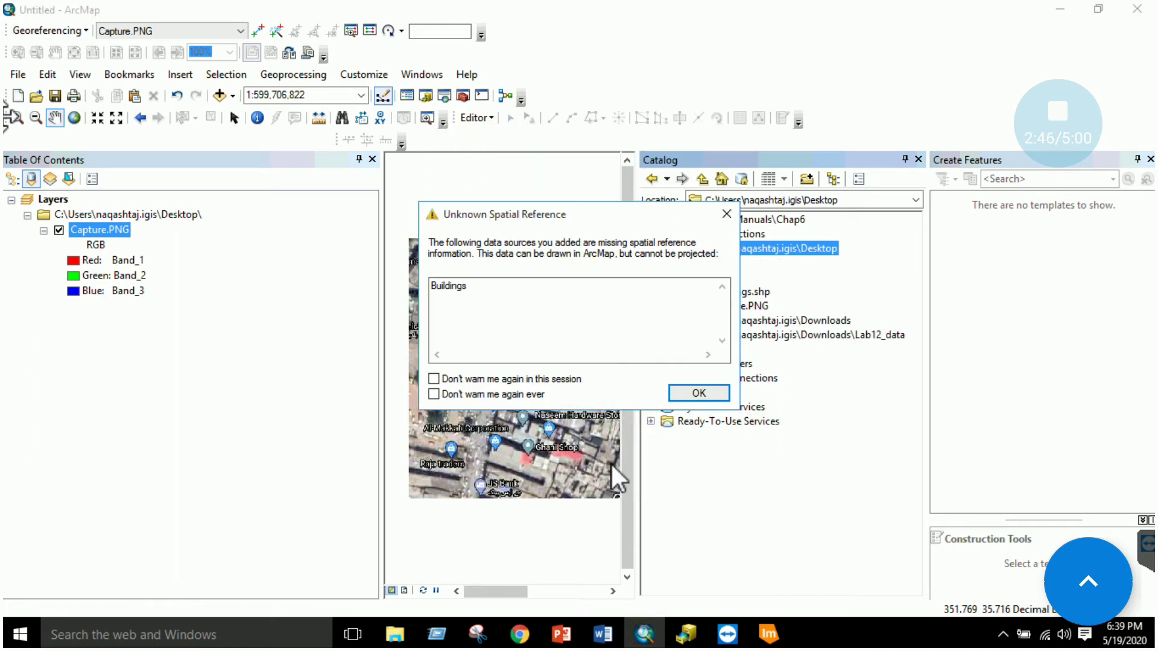
{"action": "left_click", "coordinate": [677, 391]}
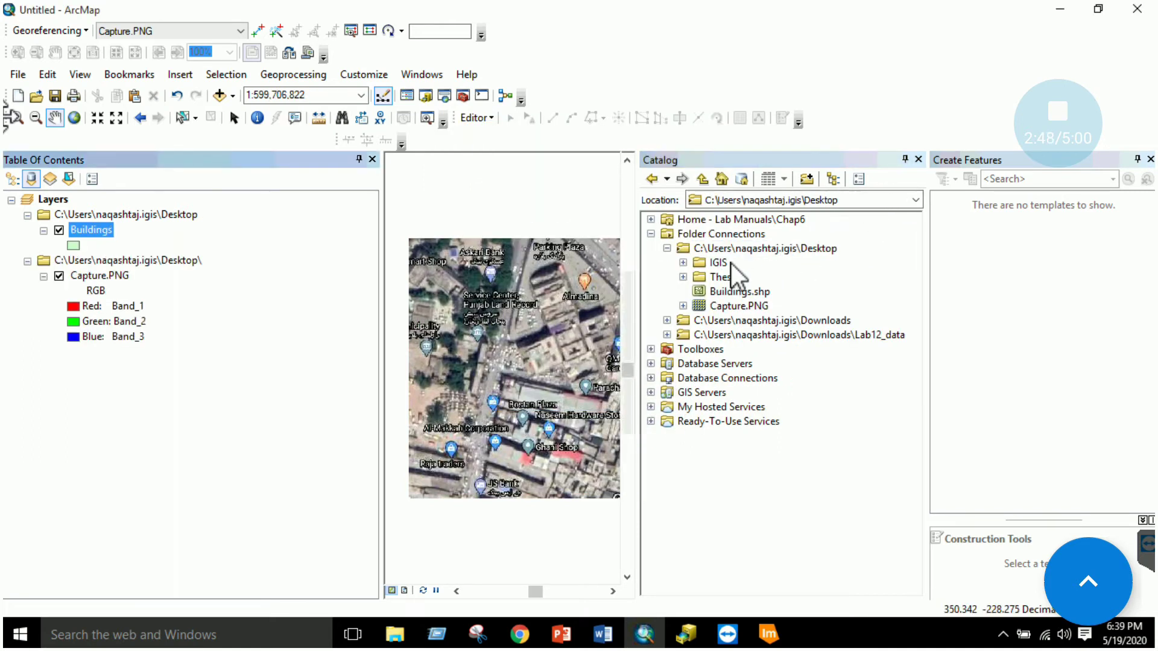
{"action": "left_click", "coordinate": [917, 160]}
- Start an edit session for the Buildings layer and activate its feature template with the Polygon construction tool
{"action": "left_click", "coordinate": [489, 118]}
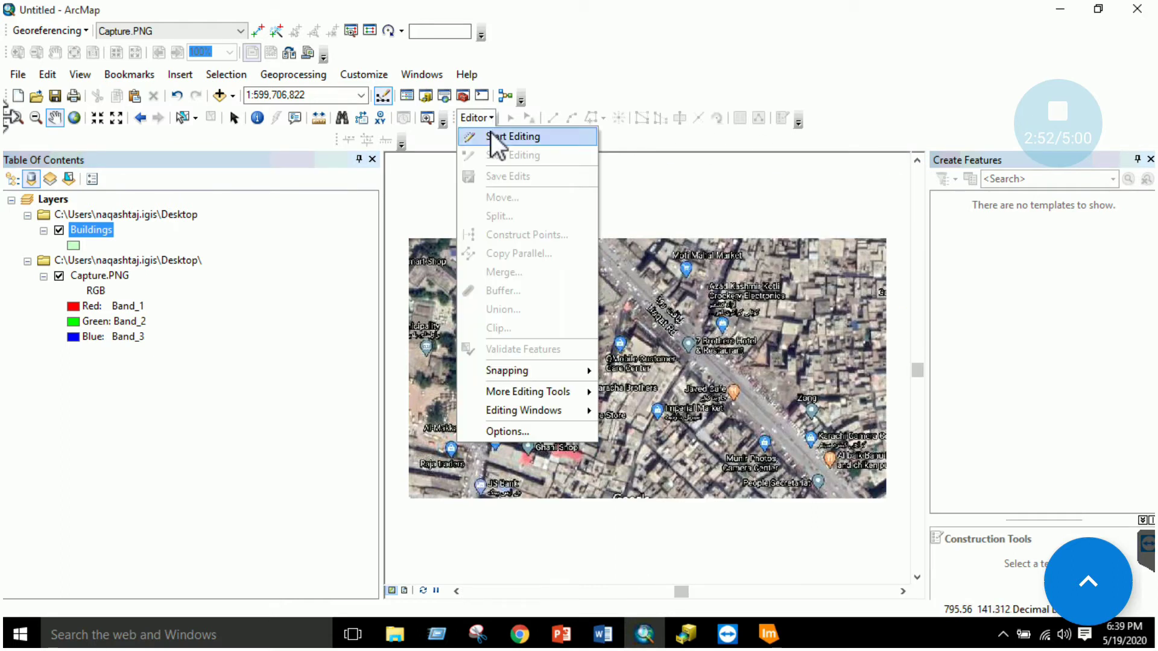
{"action": "left_click", "coordinate": [491, 133]}
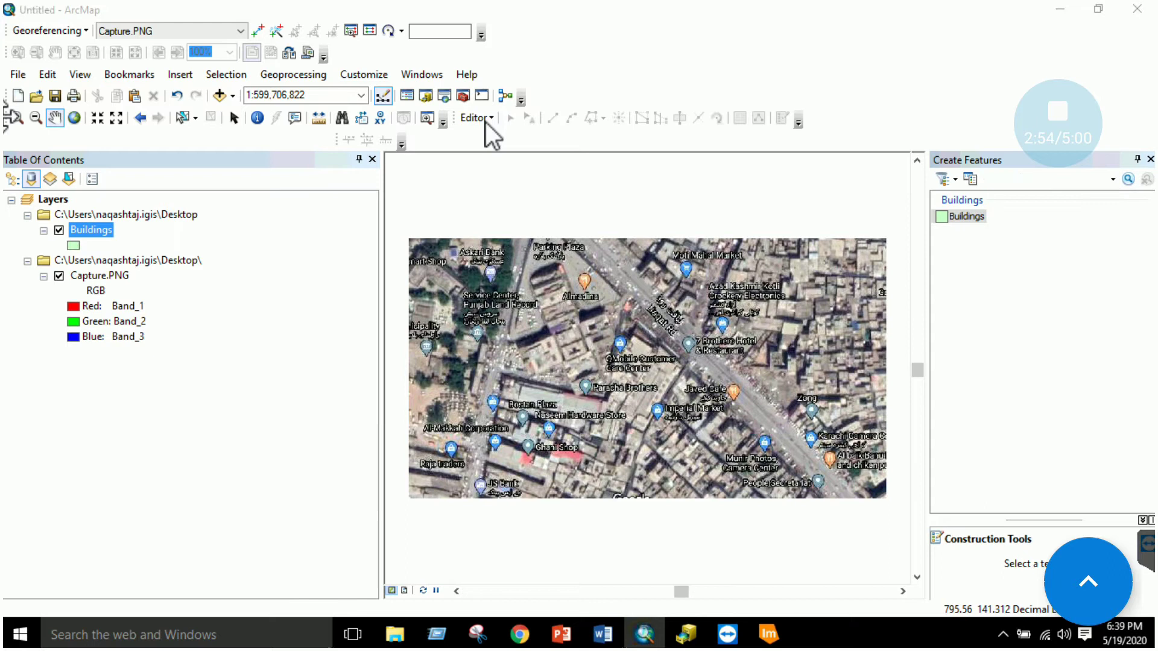
{"action": "left_click", "coordinate": [660, 496]}
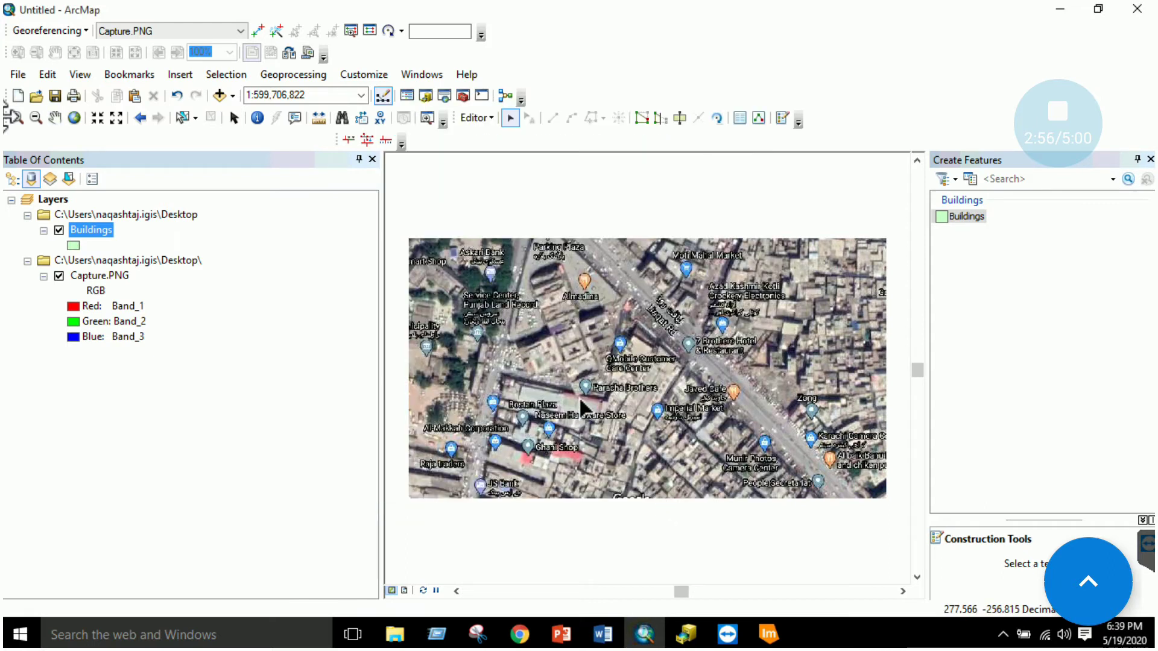
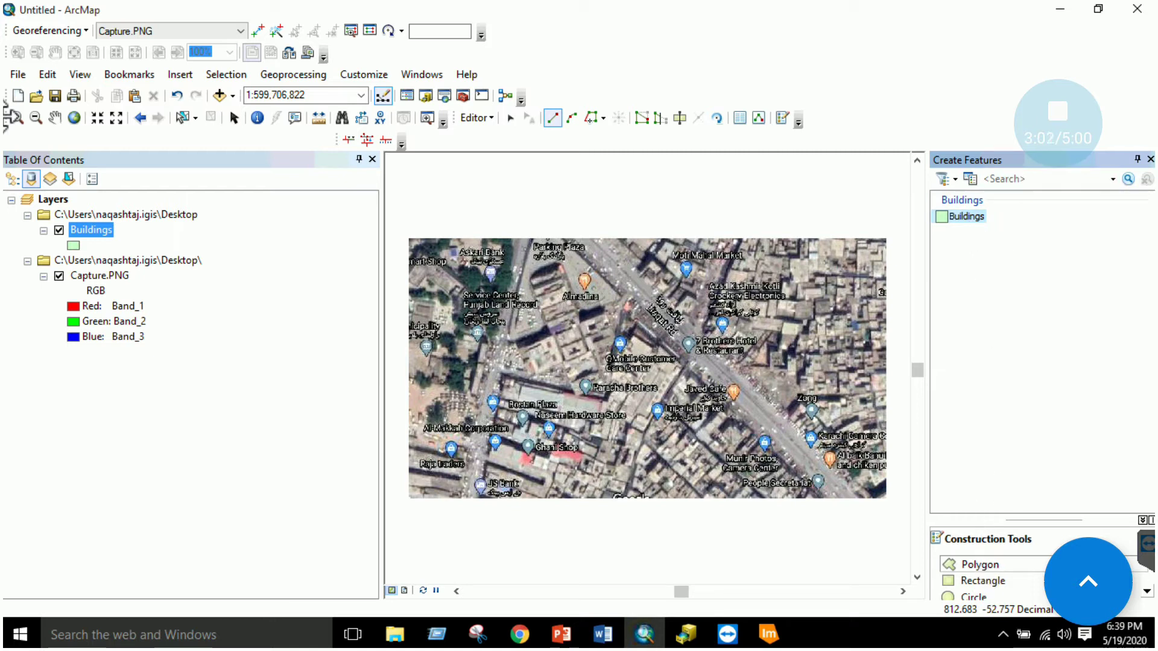
- Close the Create Features window and reopen it
{"action": "left_click", "coordinate": [1149, 159]}
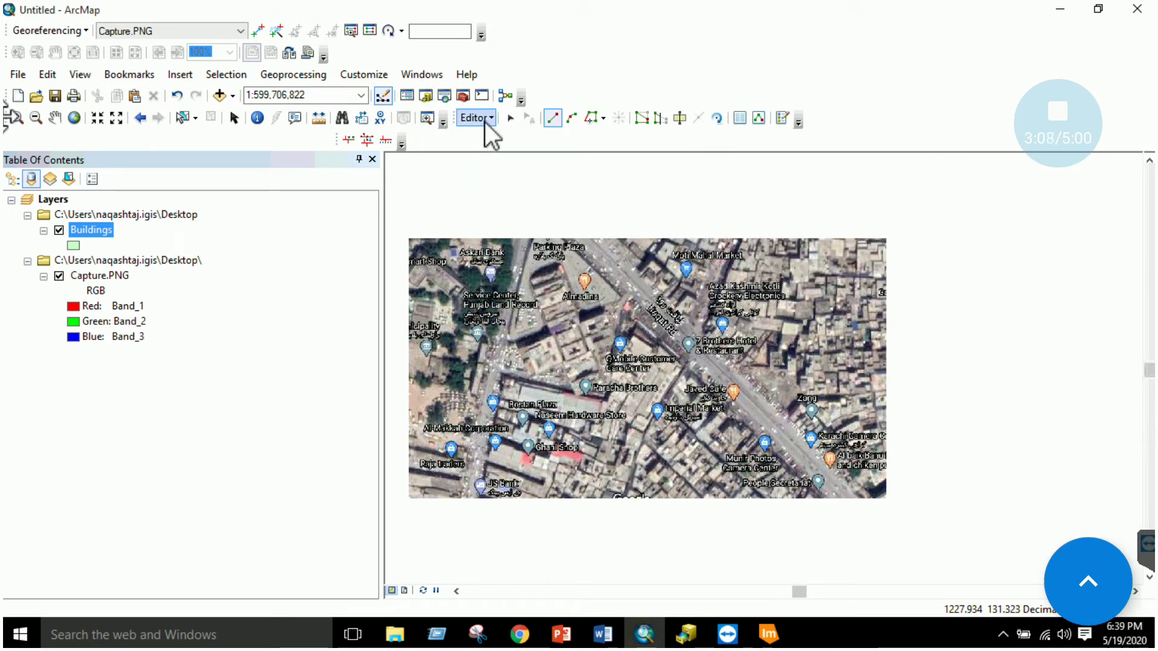
{"action": "left_click", "coordinate": [782, 118]}
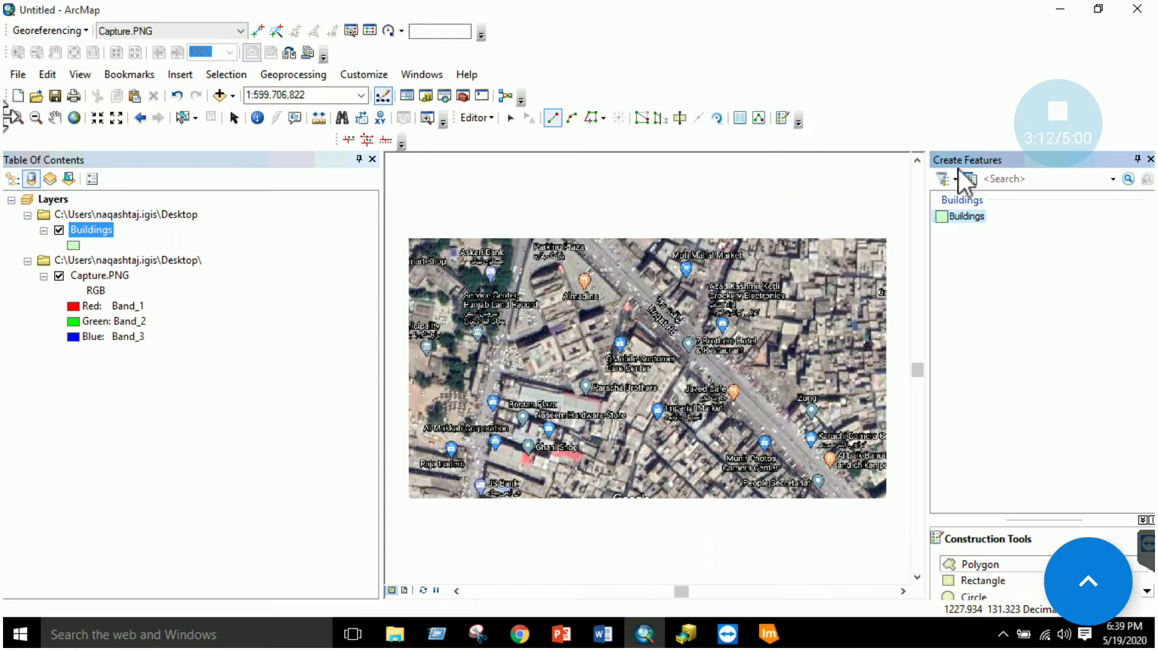
- Digitize the long building southwest of the Almadina marker as a four-corner polygon in the Buildings layer
{"action": "left_click", "coordinate": [995, 568]}
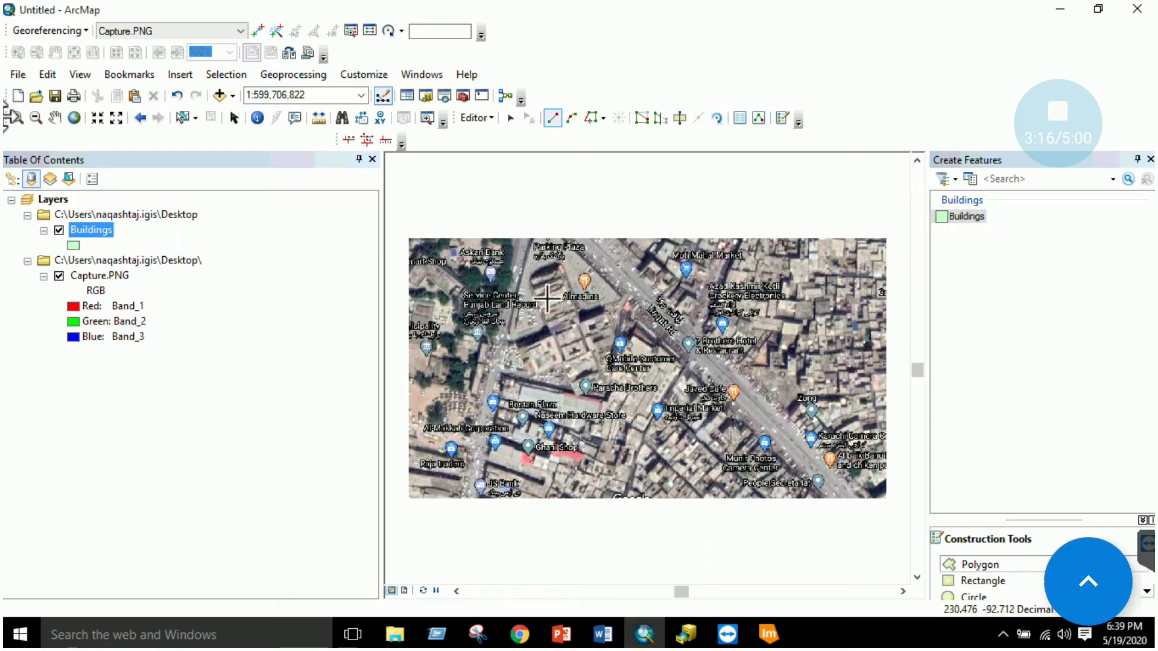
{"action": "left_click", "coordinate": [534, 282]}
{"action": "left_click", "coordinate": [560, 270]}
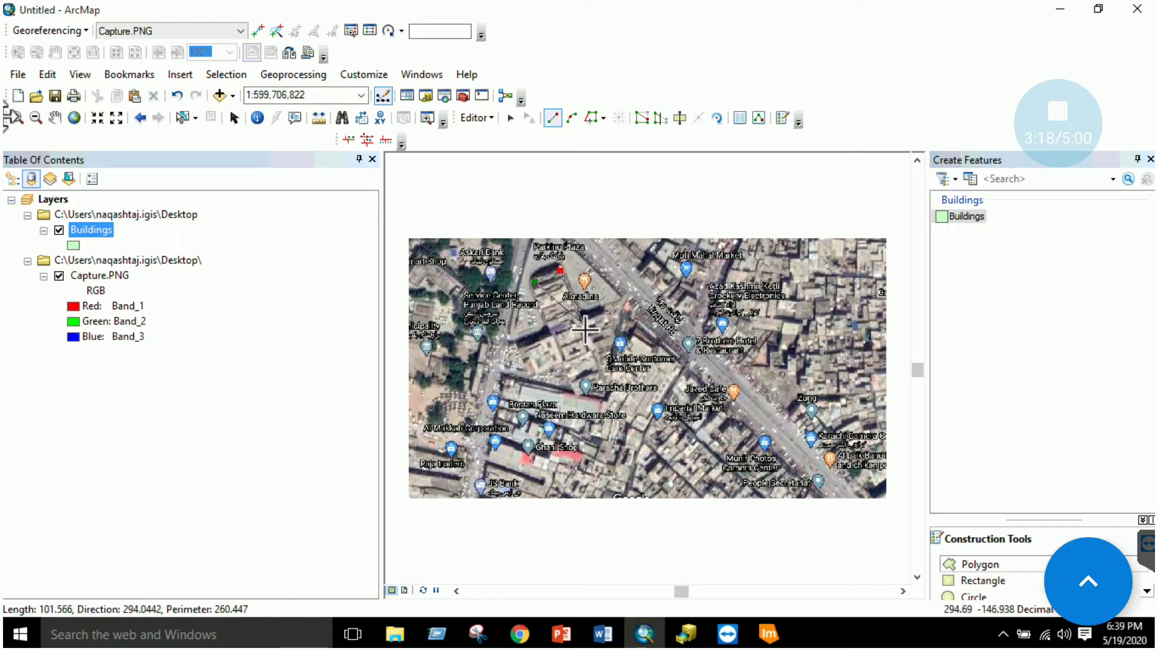
{"action": "left_click", "coordinate": [589, 356]}
{"action": "double_click", "coordinate": [565, 364]}
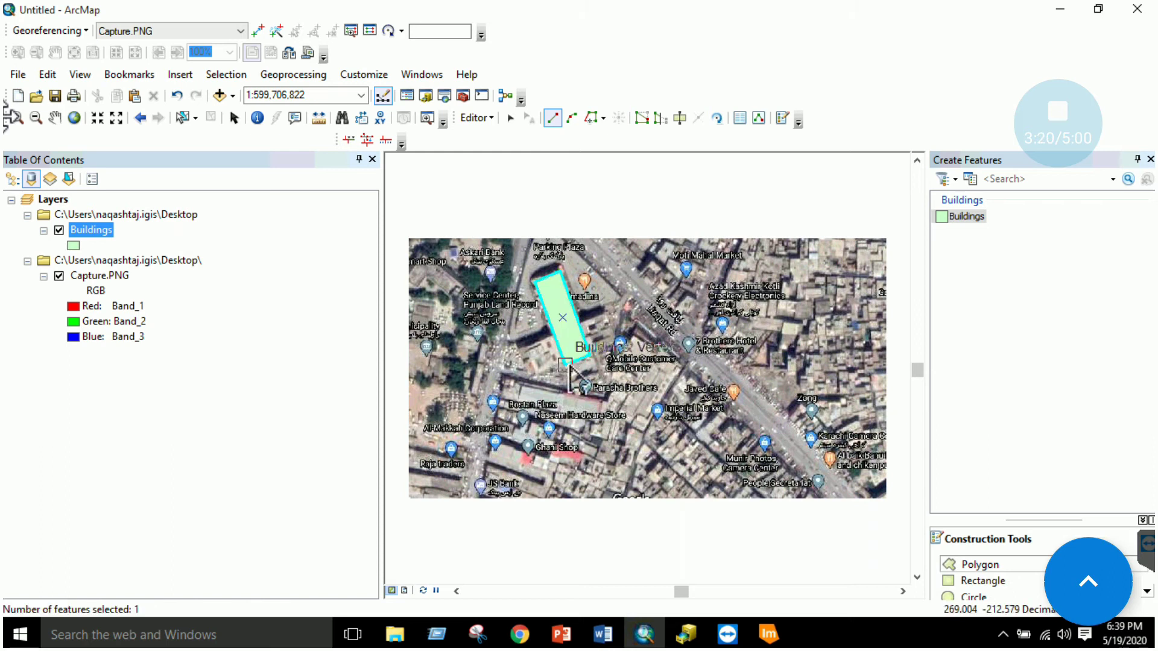
- Digitize the slanted building beside the Imperial Market marker, just southwest of the main road, as a four-corner polygon
{"action": "left_click", "coordinate": [680, 371]}
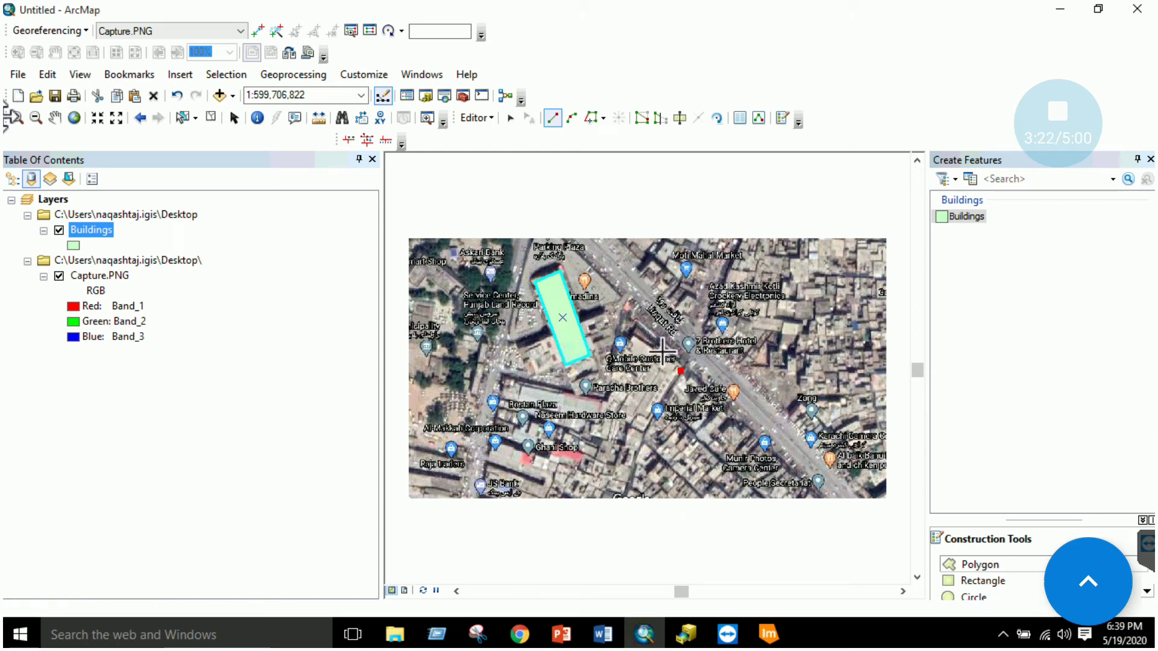
{"action": "left_click", "coordinate": [661, 350]}
{"action": "left_click", "coordinate": [615, 415]}
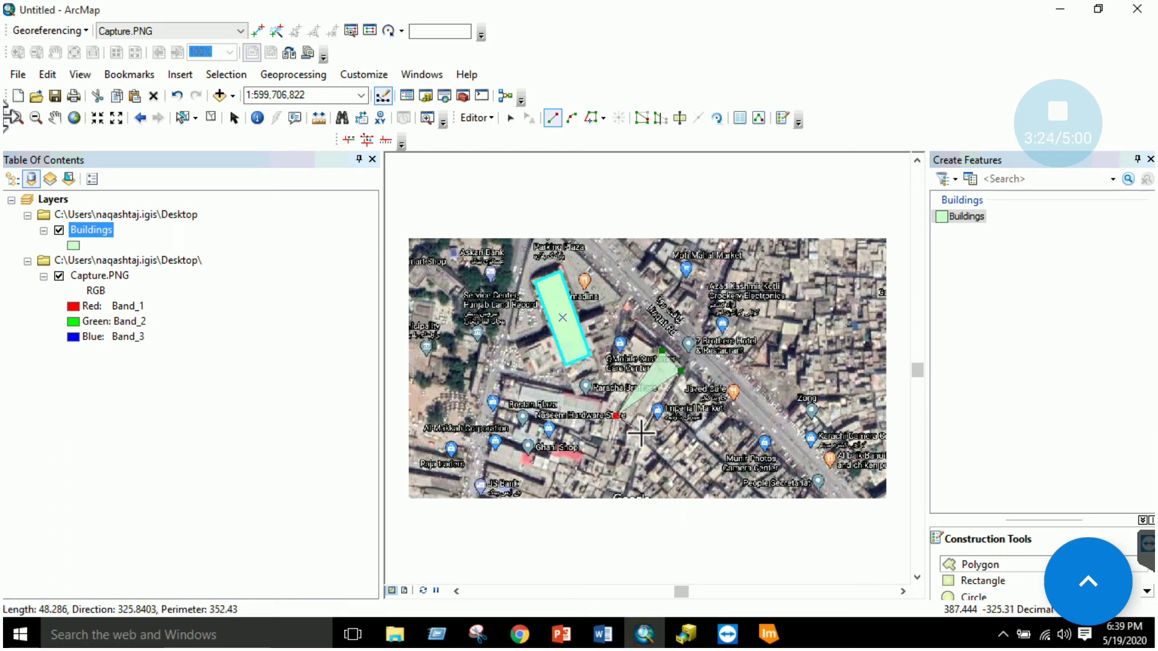
{"action": "double_click", "coordinate": [638, 432]}
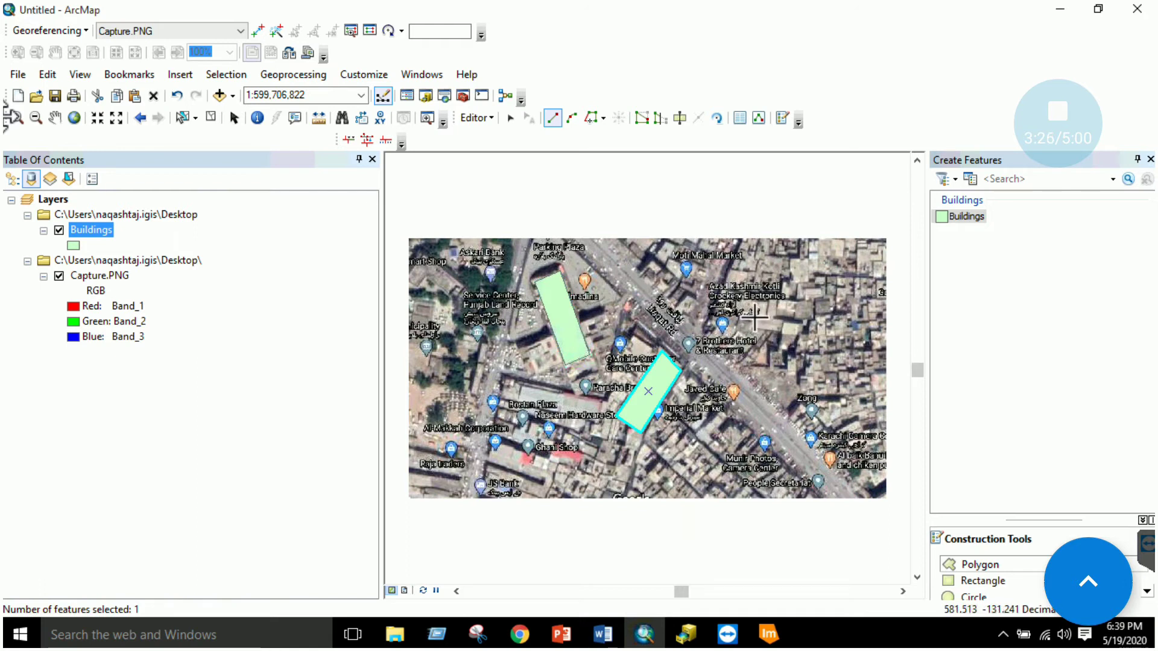
- Digitize the small building southeast of the Crockery Electronics label as a four-corner polygon and save the edits
{"action": "left_click", "coordinate": [753, 316]}
{"action": "left_click", "coordinate": [786, 325]}
{"action": "left_click", "coordinate": [782, 338]}
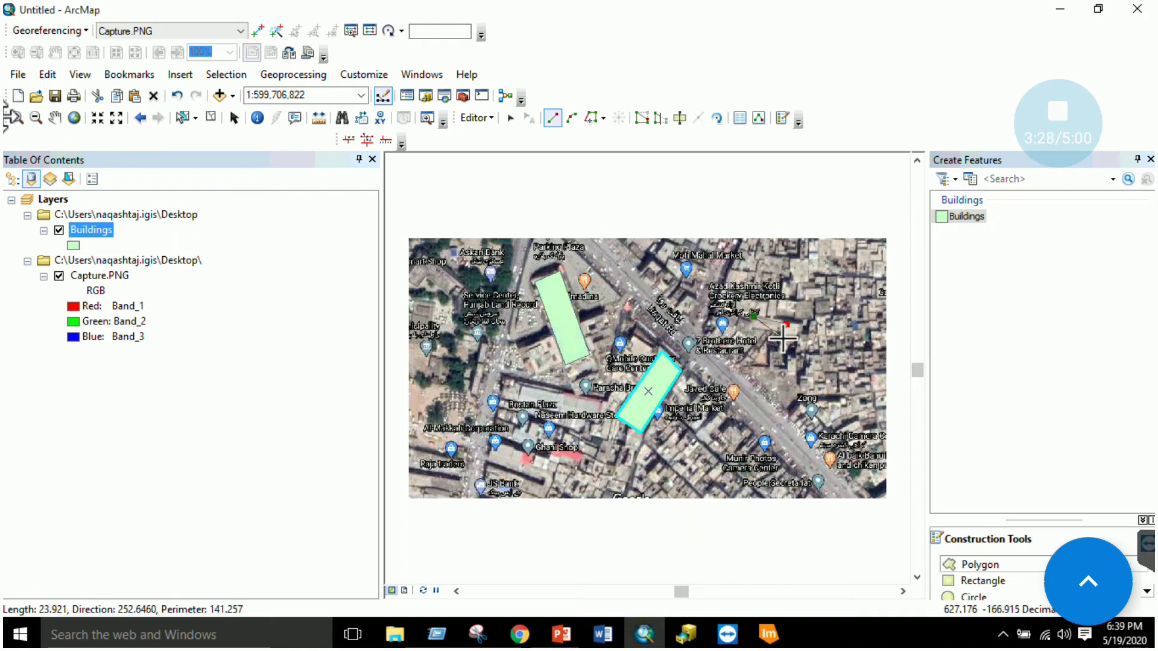
{"action": "double_click", "coordinate": [750, 331]}
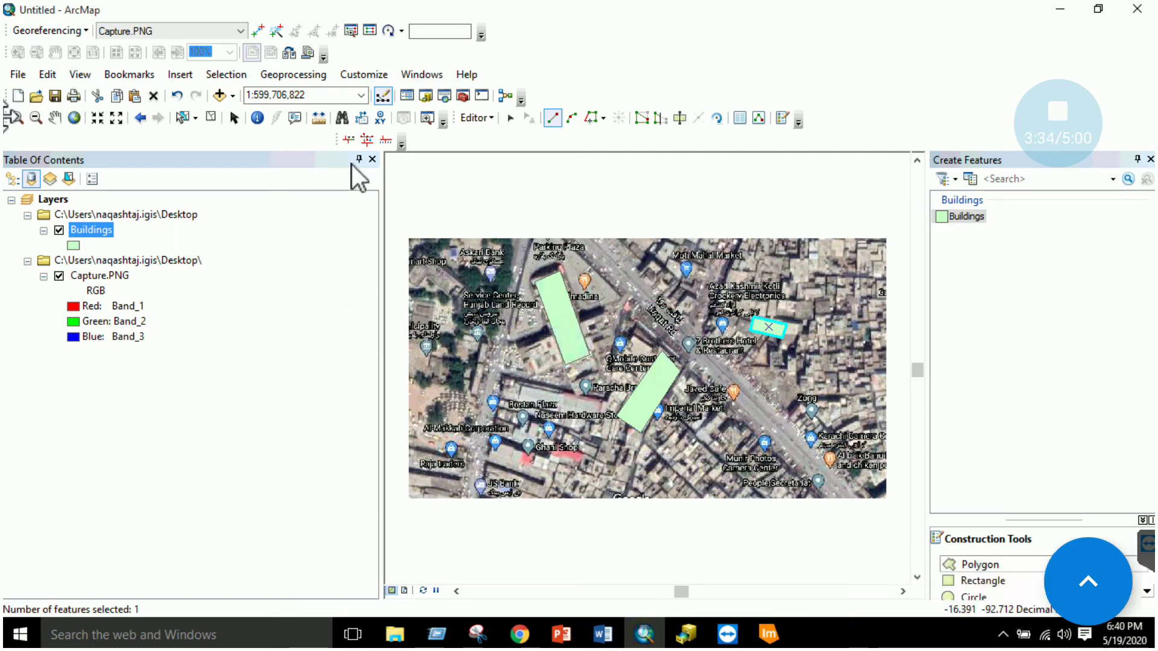
{"action": "left_click", "coordinate": [472, 118]}
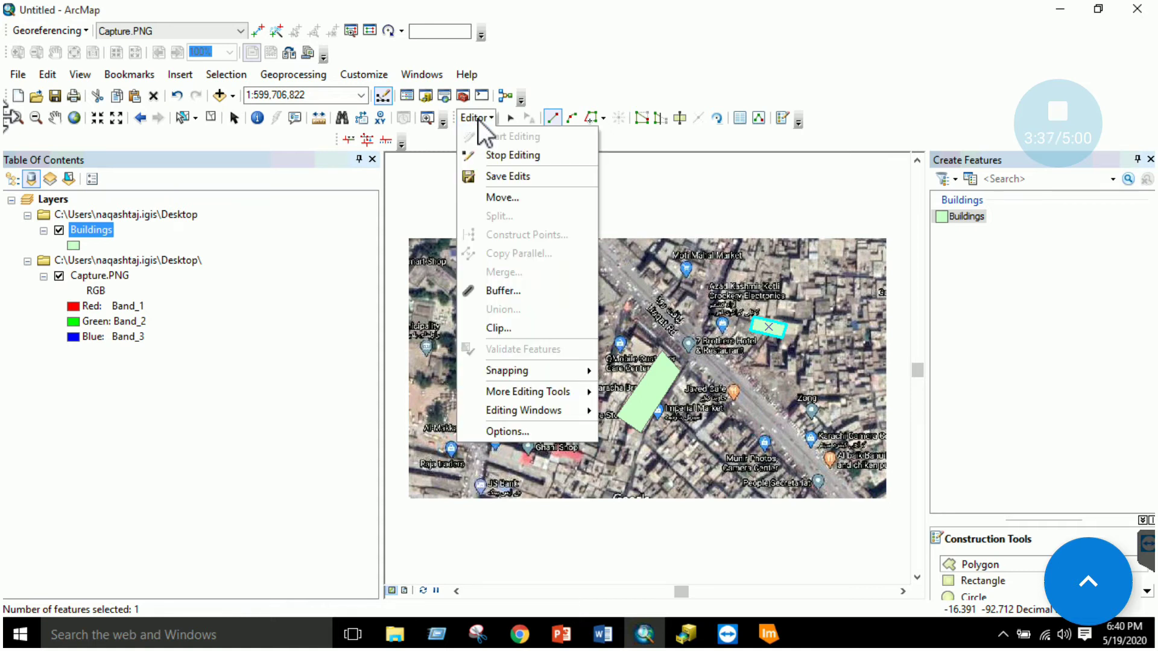
{"action": "left_click", "coordinate": [508, 178]}
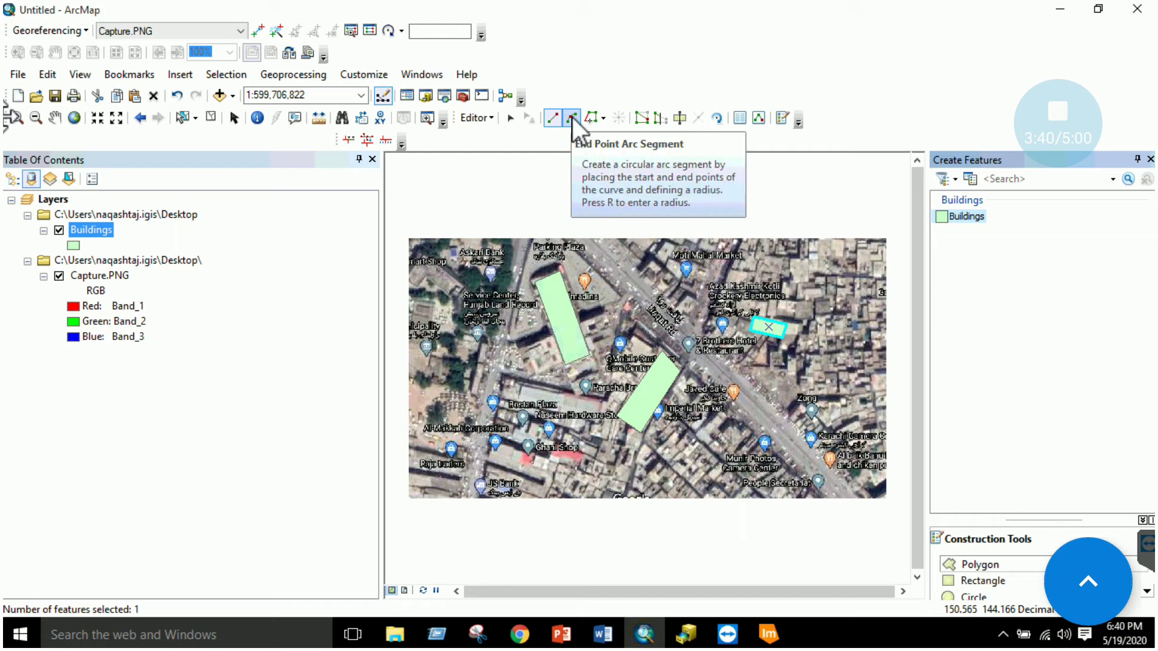
- Edit the small eastern building's vertices, moving its northwest corner outward, and finish the sketch
{"action": "left_click", "coordinate": [641, 119]}
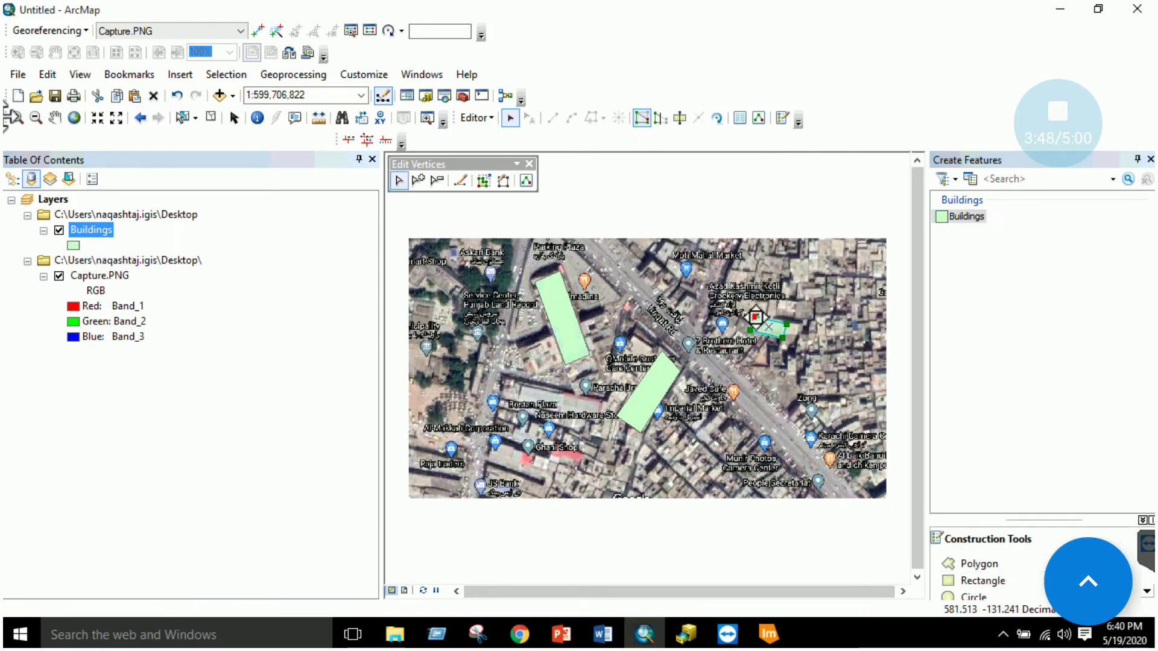
{"action": "left_click_drag", "start_coordinate": [753, 313], "coordinate": [755, 301]}
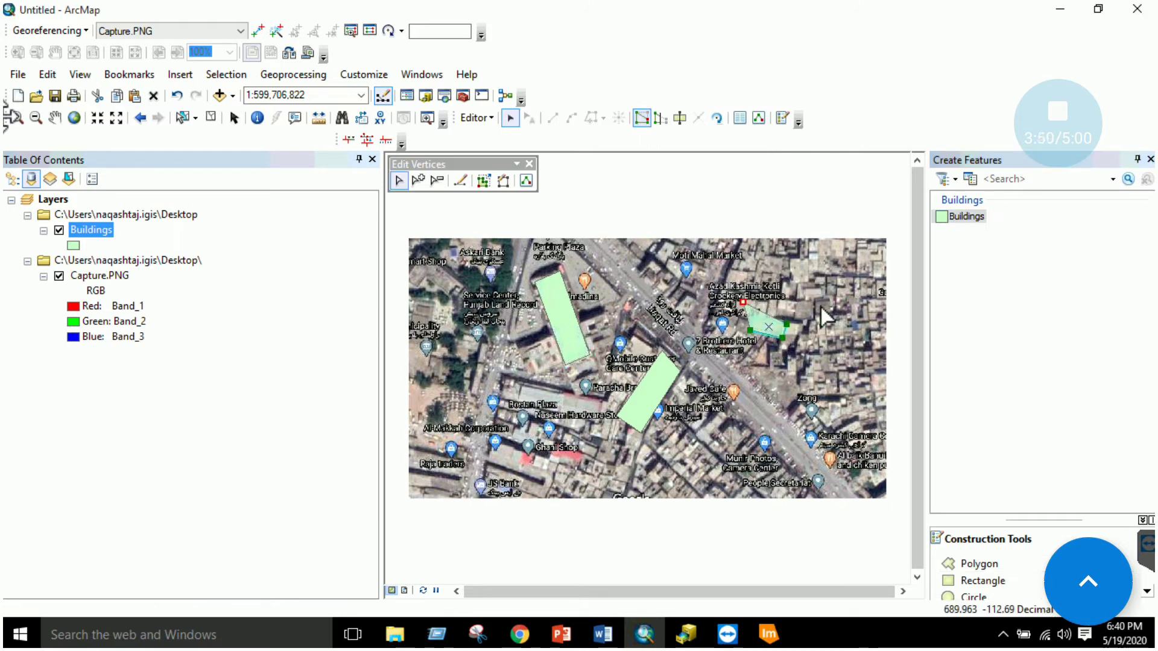
{"action": "key", "text": "F2"}
- Select the small eastern building and reshape its northeast side outward with the Reshape Feature tool
{"action": "left_click", "coordinate": [657, 123]}
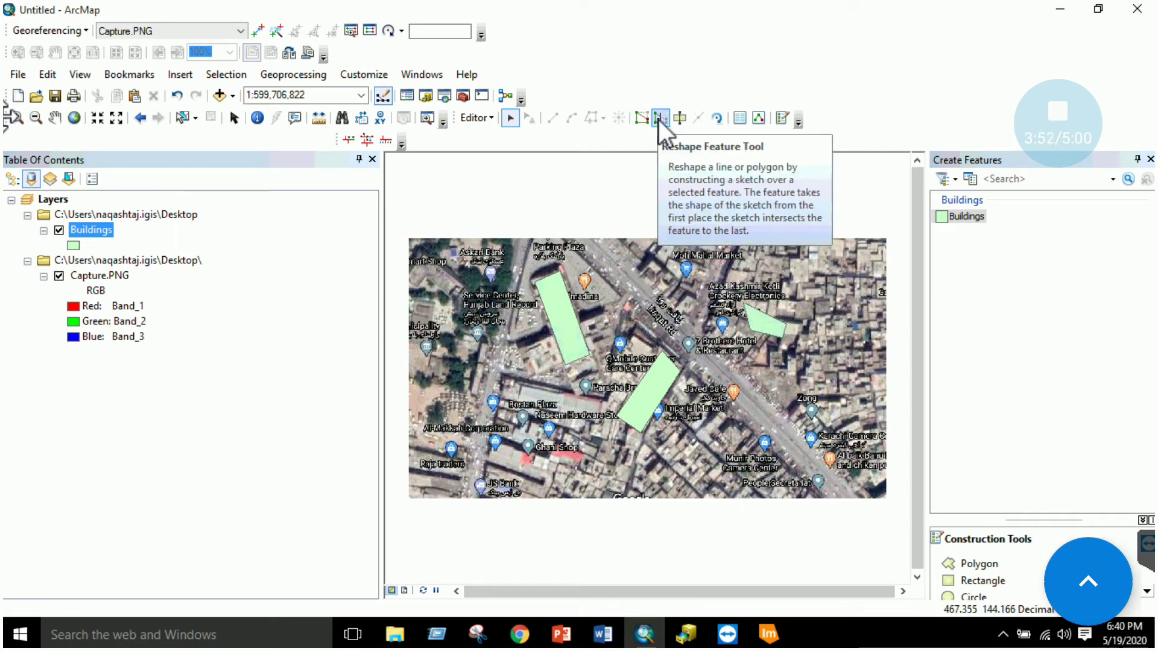
{"action": "left_click", "coordinate": [660, 119]}
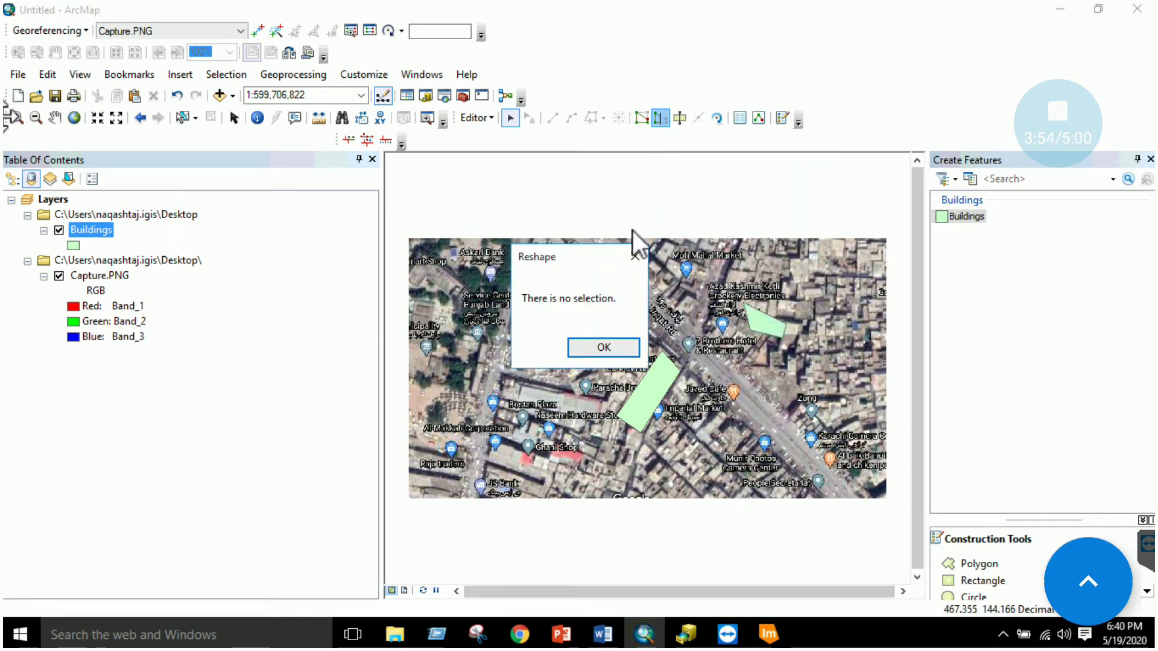
{"action": "left_click", "coordinate": [602, 347]}
{"action": "left_click", "coordinate": [762, 322]}
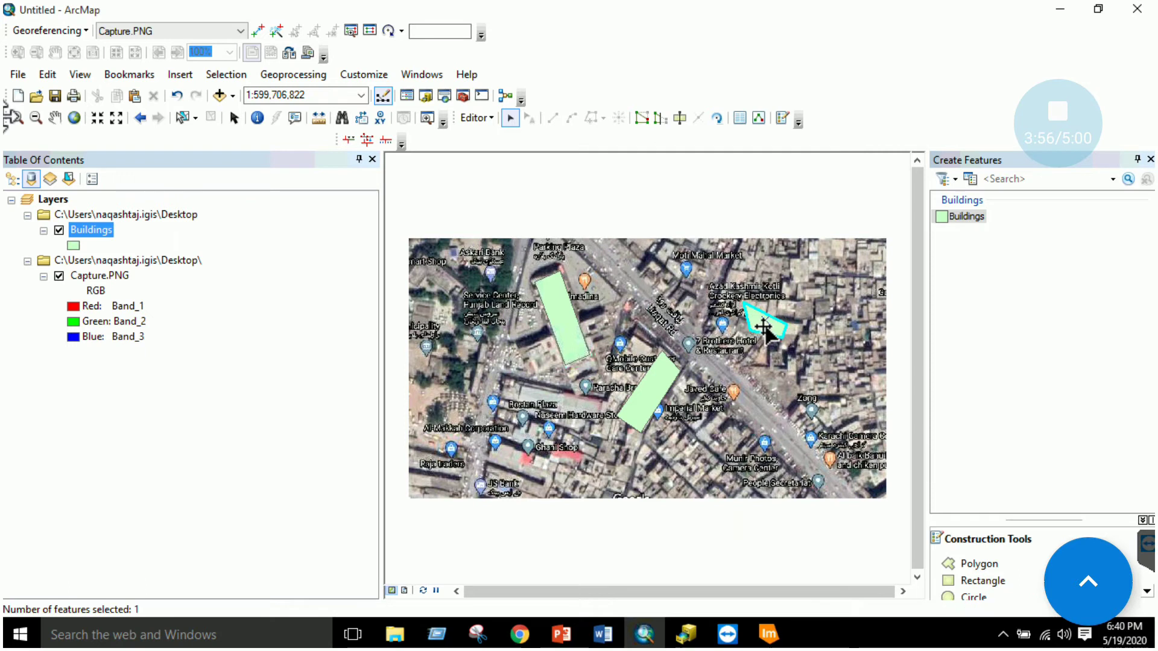
{"action": "left_click", "coordinate": [661, 120]}
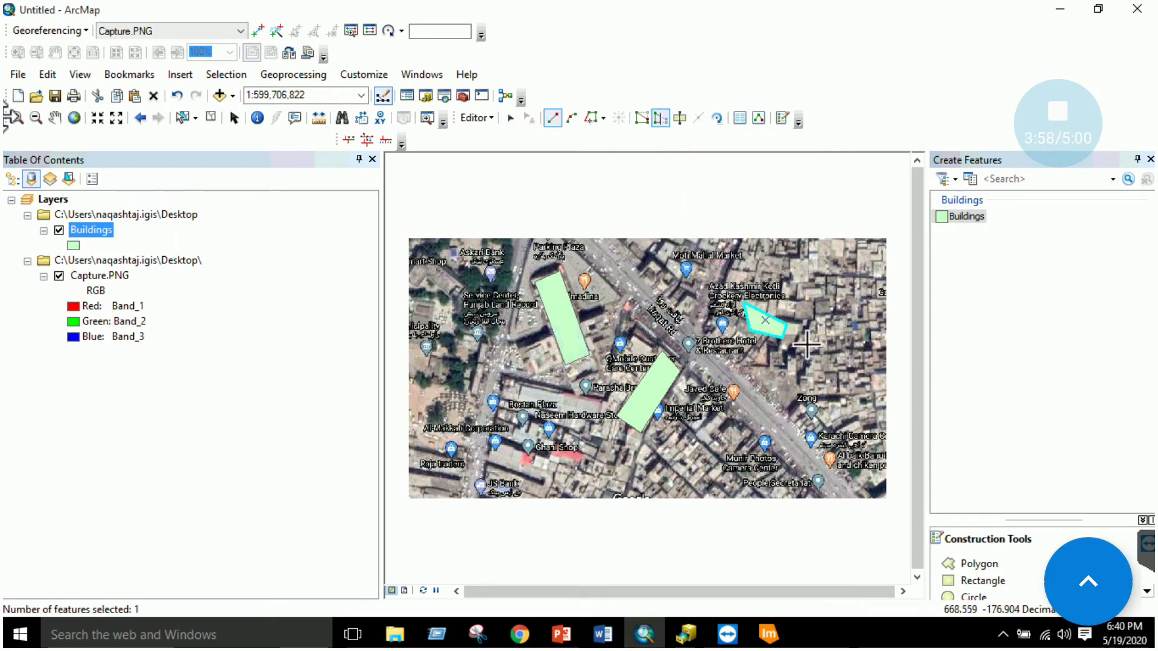
{"action": "left_click", "coordinate": [782, 323]}
{"action": "left_click", "coordinate": [757, 295]}
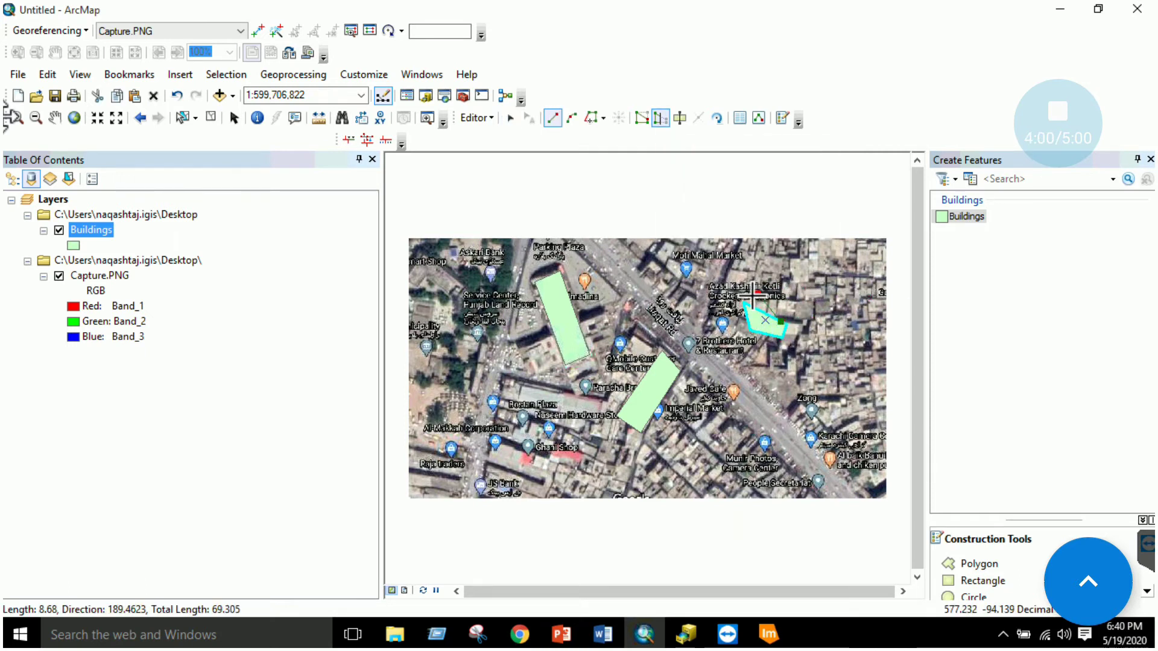
{"action": "double_click", "coordinate": [743, 302]}
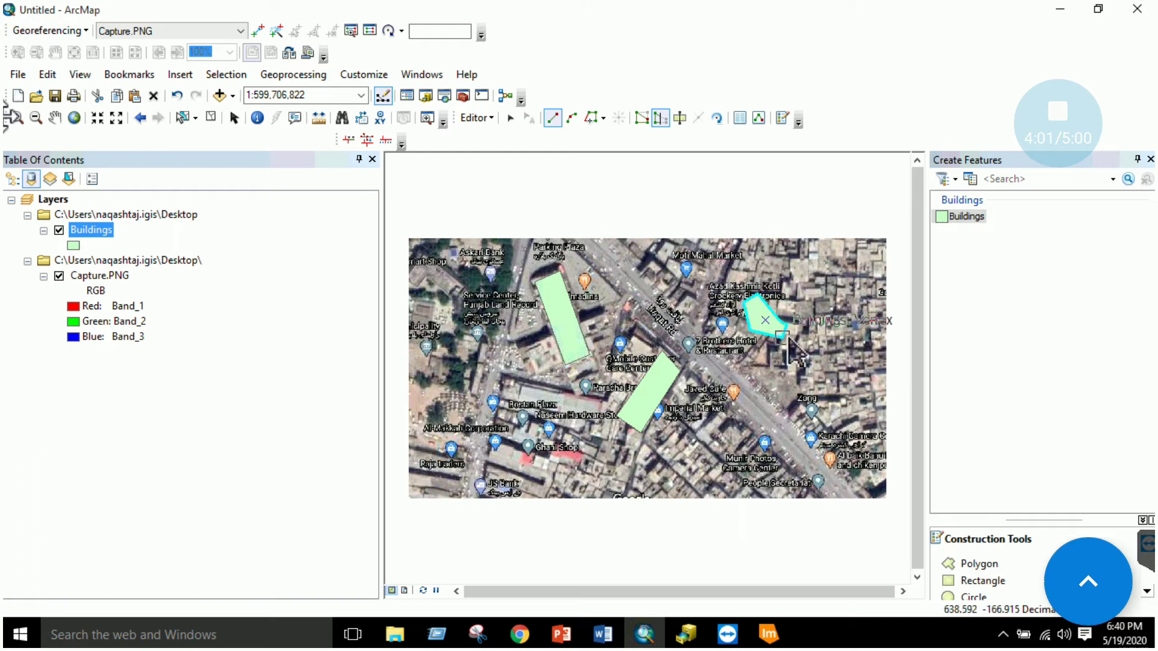
- Try to cut the unselected building beside Imperial Market across its middle with the Cut Polygons tool
{"action": "left_click", "coordinate": [680, 118]}
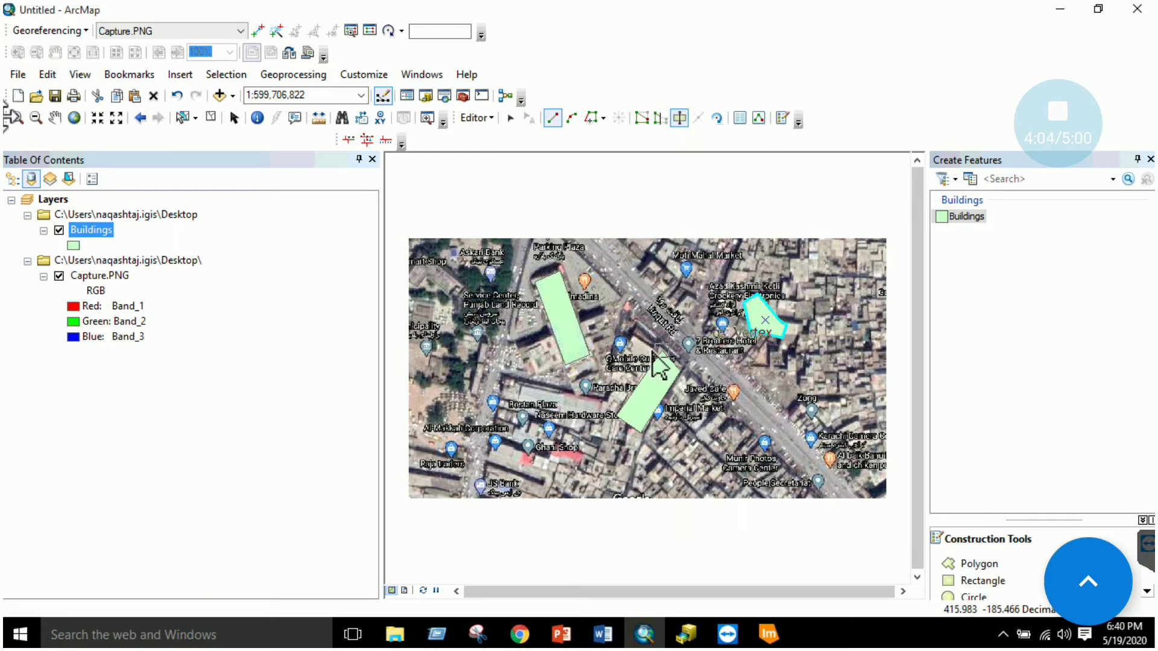
{"action": "left_click", "coordinate": [633, 375]}
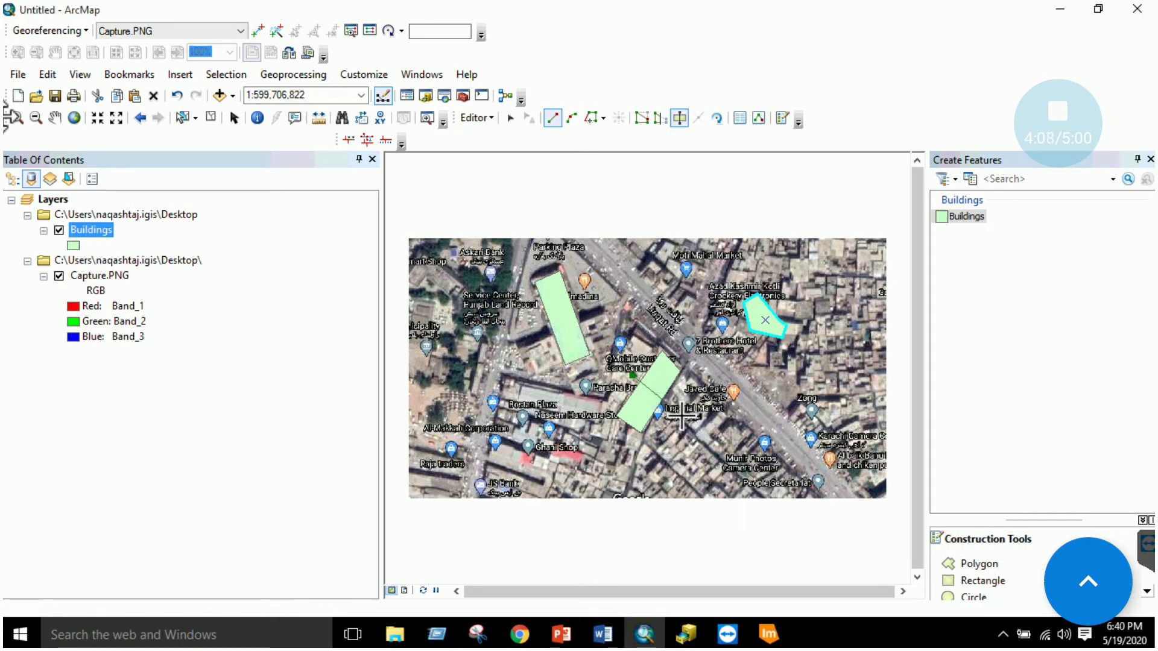
{"action": "double_click", "coordinate": [681, 416]}
{"action": "left_click", "coordinate": [735, 361]}
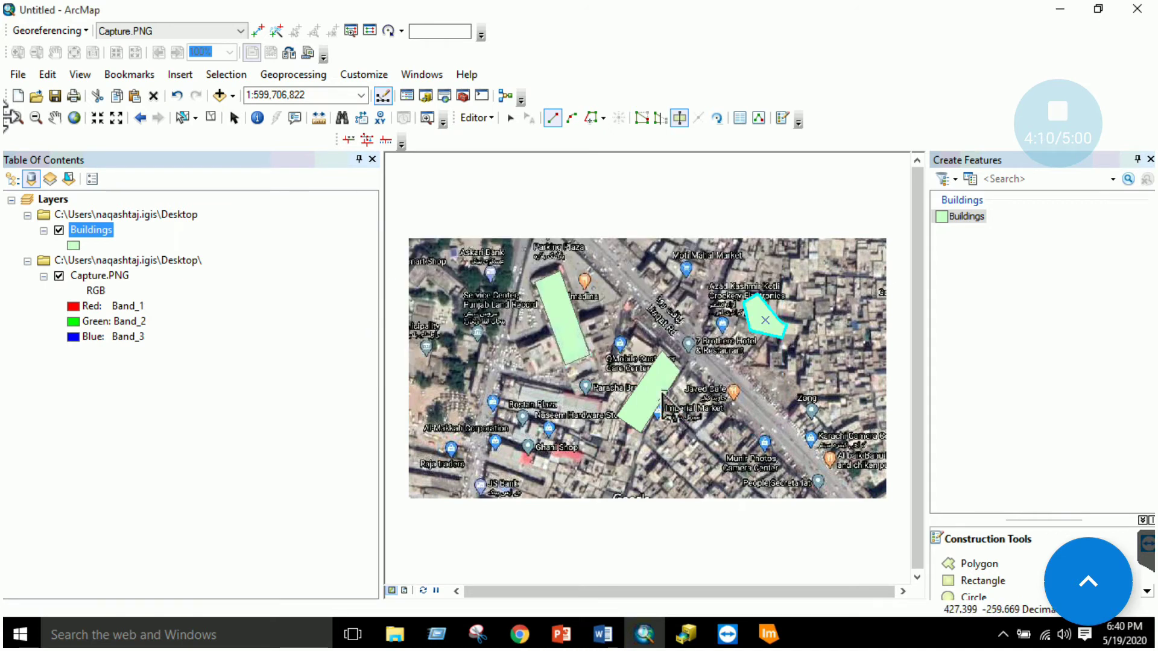
{"action": "left_click", "coordinate": [662, 397]}
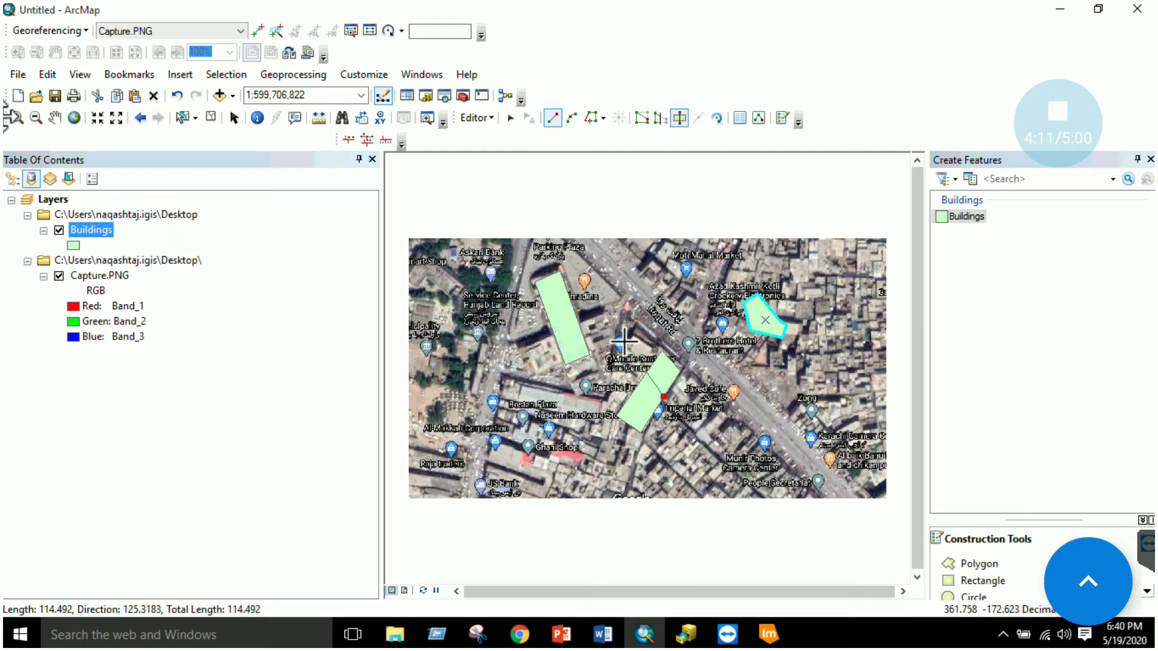
{"action": "double_click", "coordinate": [642, 382]}
{"action": "left_click", "coordinate": [723, 361]}
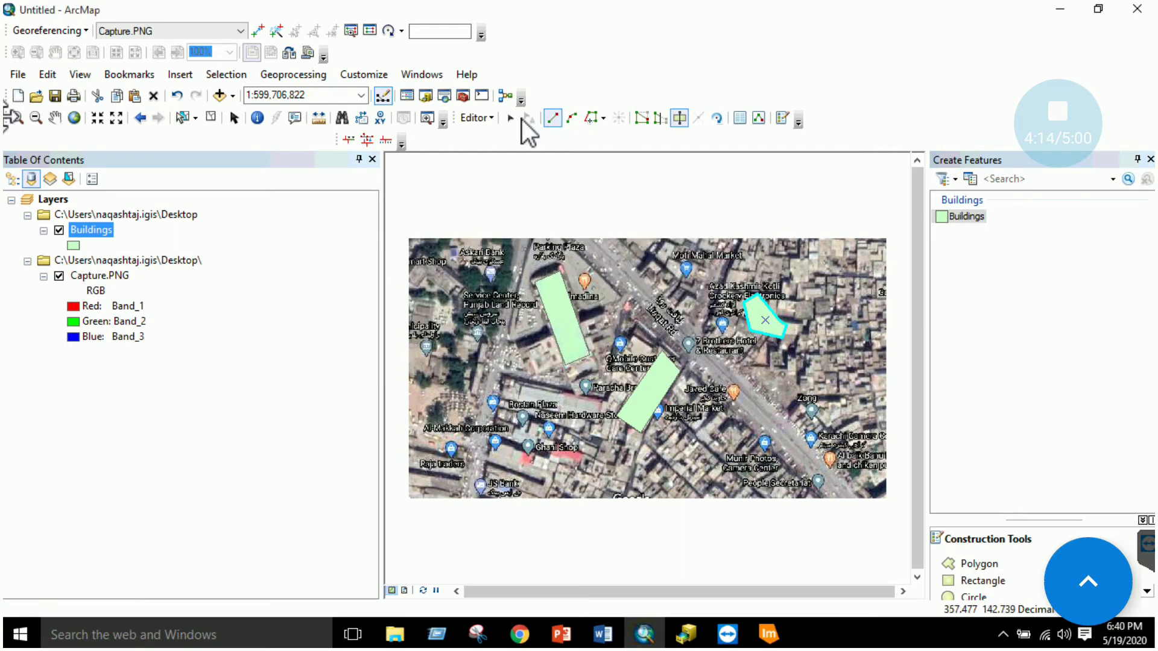
- Select the building beside Imperial Market, split it in two across its middle with Cut Polygons, and save the edits
{"action": "left_click", "coordinate": [511, 118]}
{"action": "left_click", "coordinate": [642, 395]}
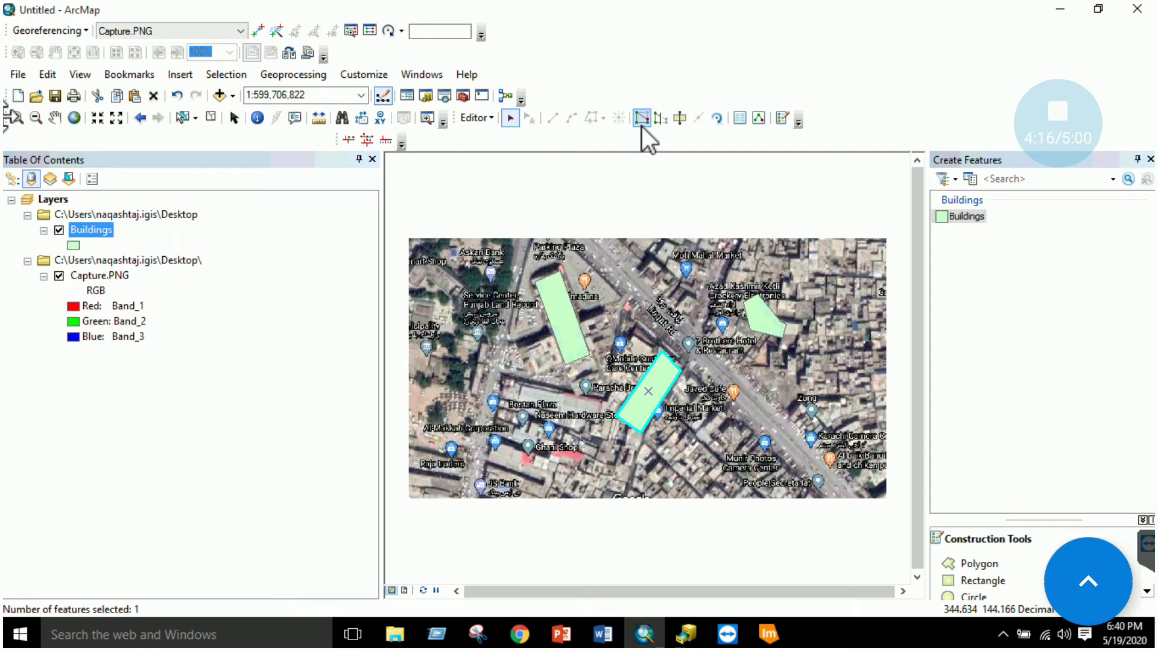
{"action": "left_click", "coordinate": [679, 118]}
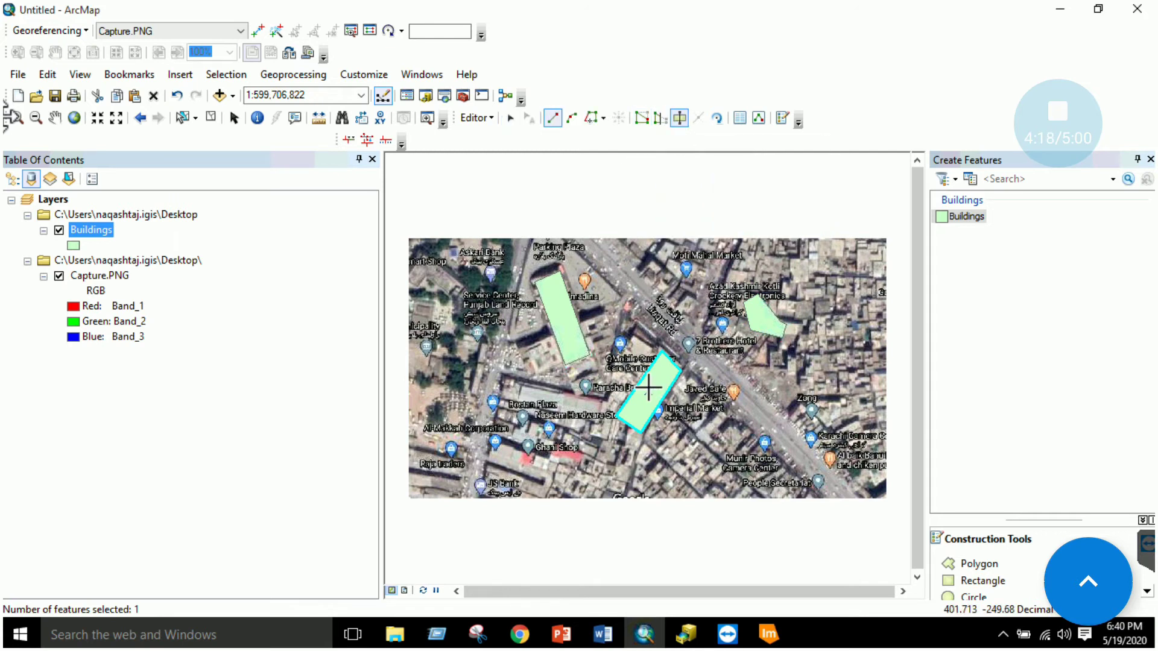
{"action": "left_click", "coordinate": [636, 386]}
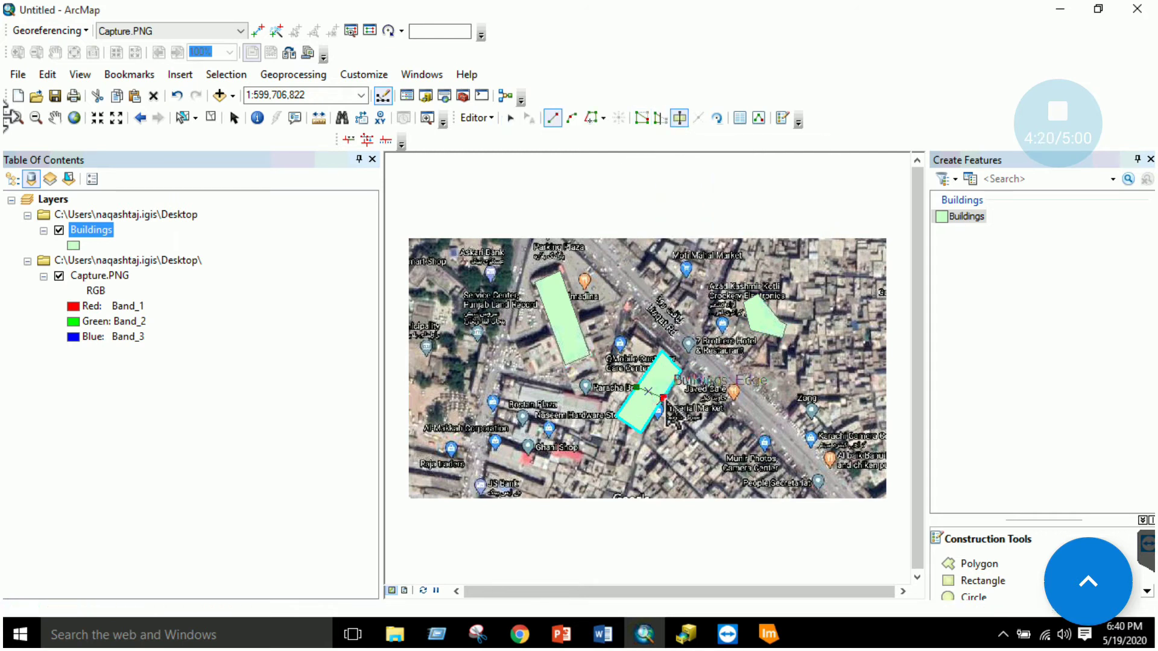
{"action": "double_click", "coordinate": [670, 413]}
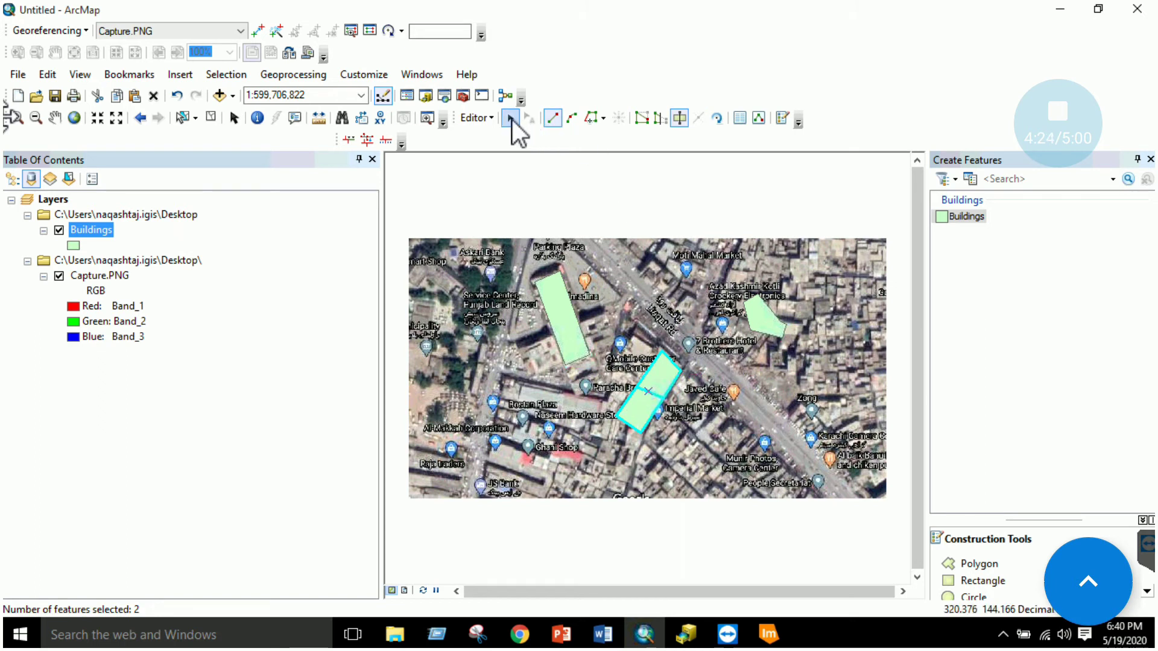
{"action": "left_click", "coordinate": [479, 118]}
{"action": "left_click", "coordinate": [483, 175]}
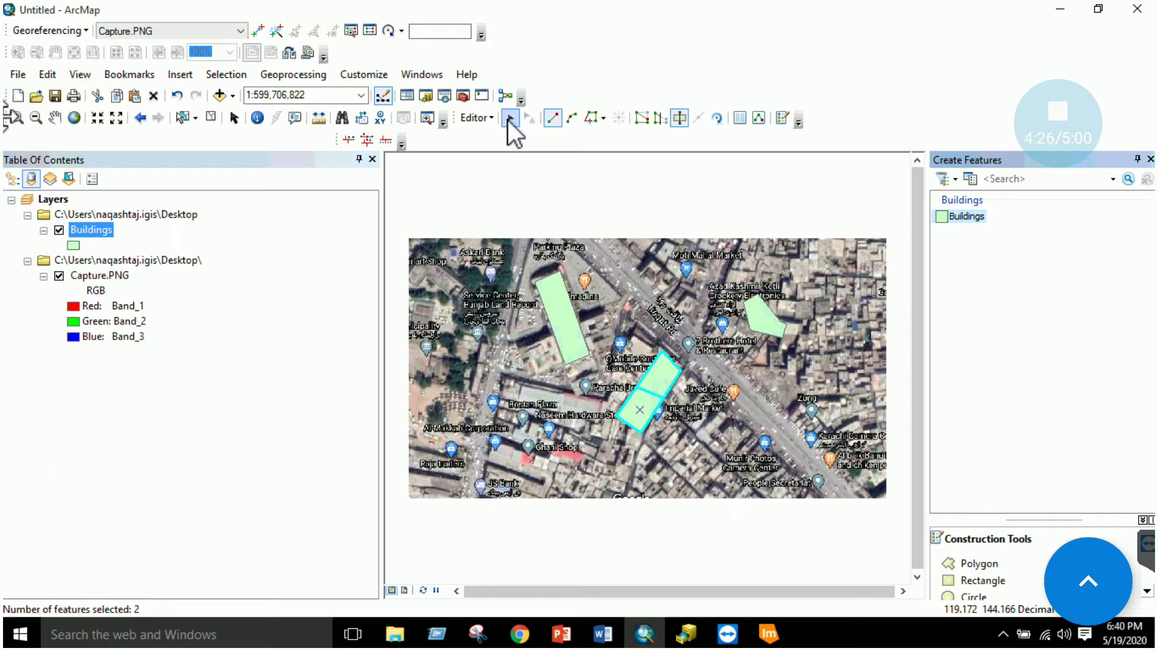
- Select the two halves of the split building in turn to check them, ending with the northern half
{"action": "left_click", "coordinate": [510, 119]}
{"action": "left_click", "coordinate": [652, 383]}
{"action": "left_click", "coordinate": [641, 400]}
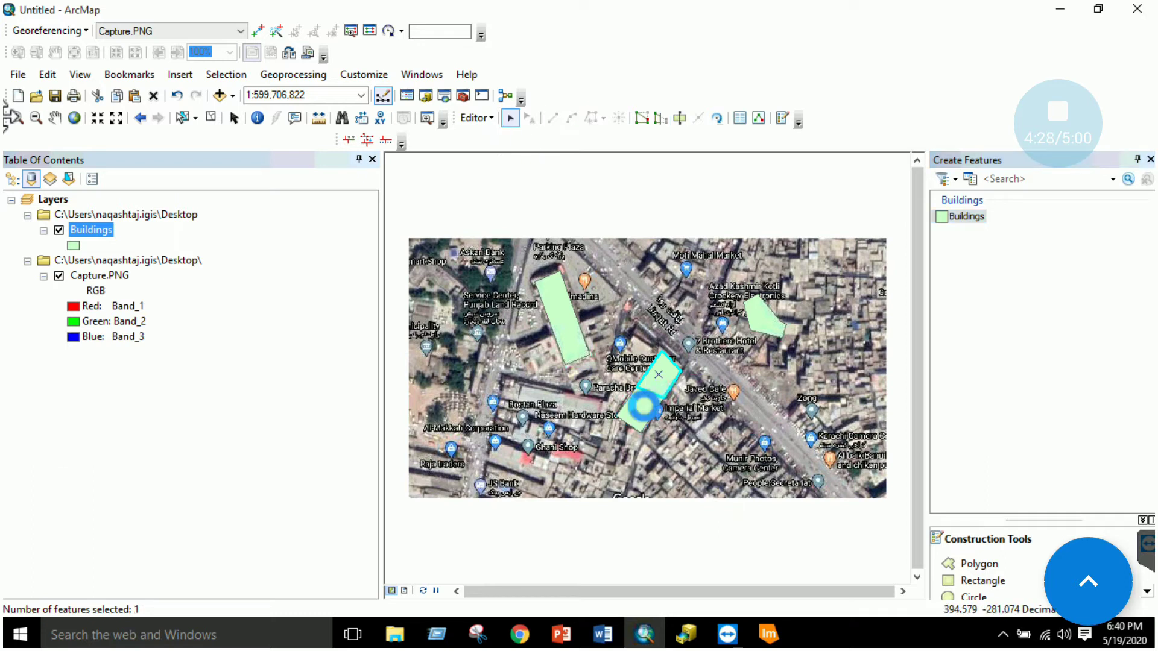
{"action": "left_click", "coordinate": [660, 377]}
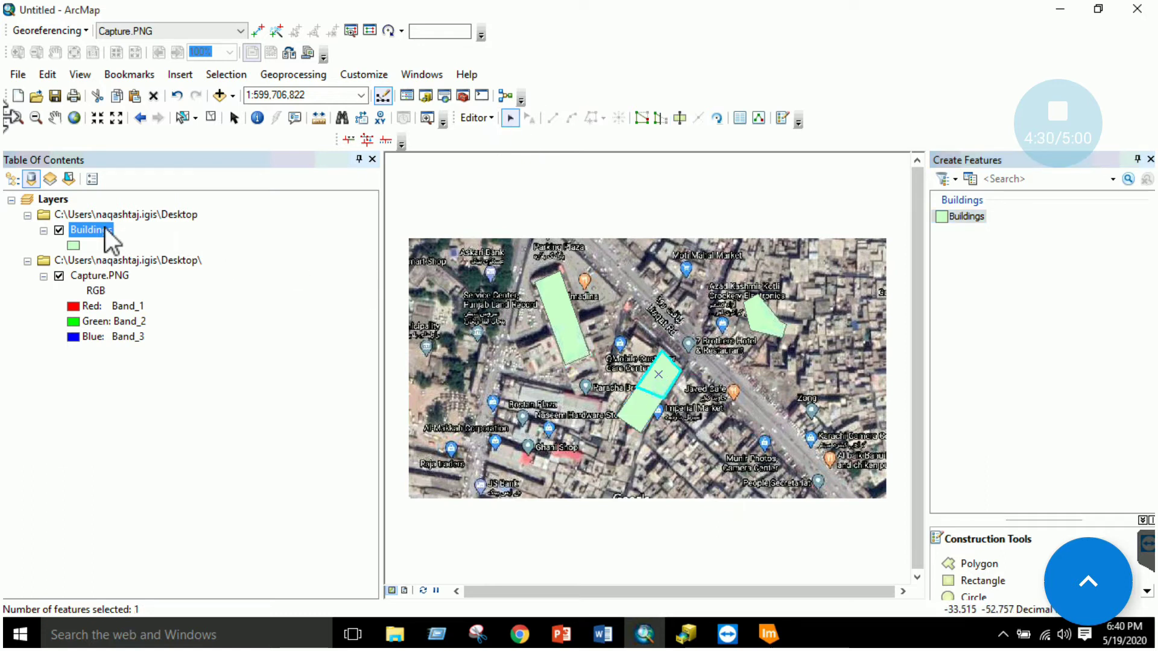
- Open the attribute table of the Buildings layer and display its table options
{"action": "right_click", "coordinate": [105, 227]}
{"action": "left_click", "coordinate": [169, 278]}
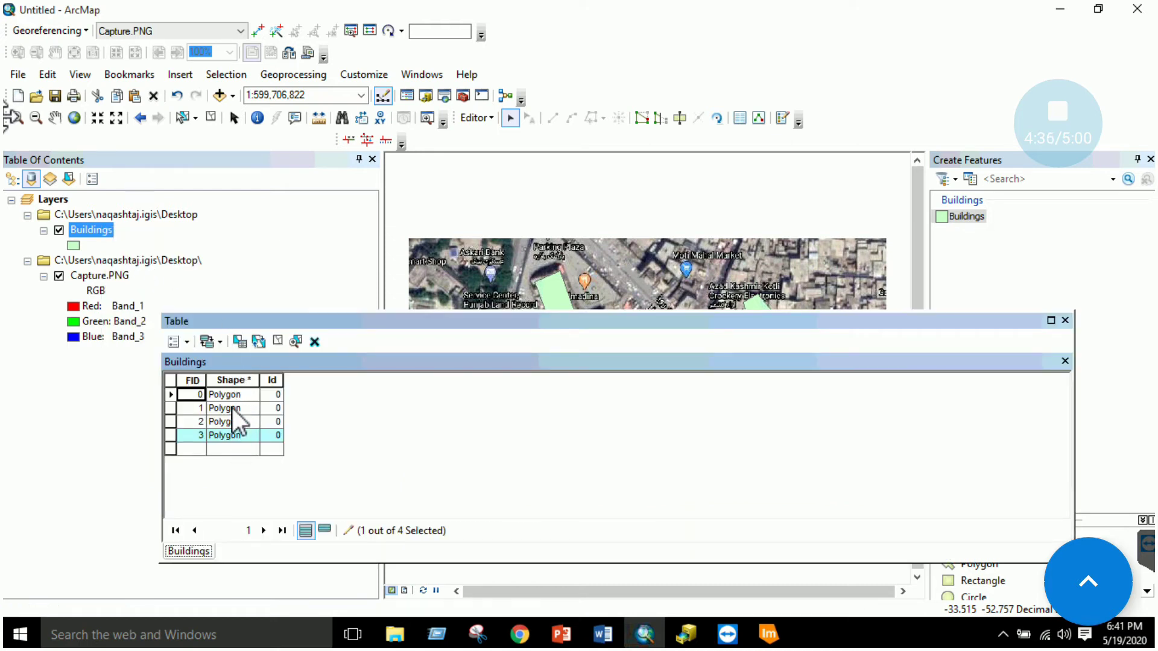
{"action": "left_click", "coordinate": [189, 343]}
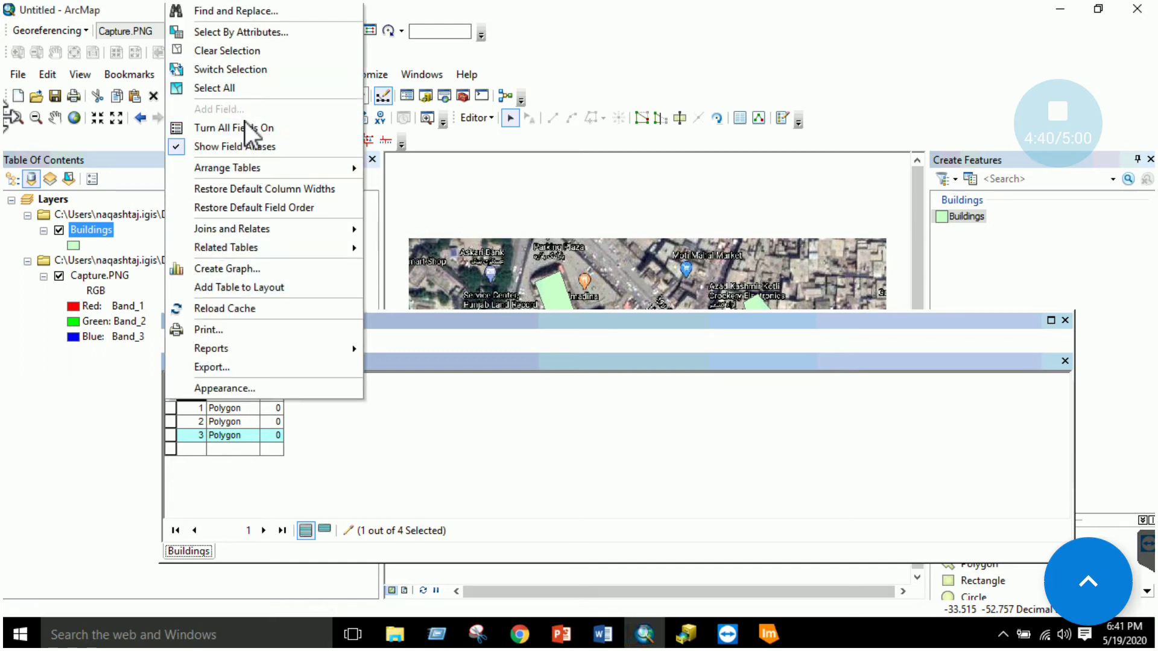
- Stop the edit session and add a Text field called Name to the Buildings attribute table
{"action": "left_click", "coordinate": [481, 119]}
{"action": "left_click", "coordinate": [499, 155]}
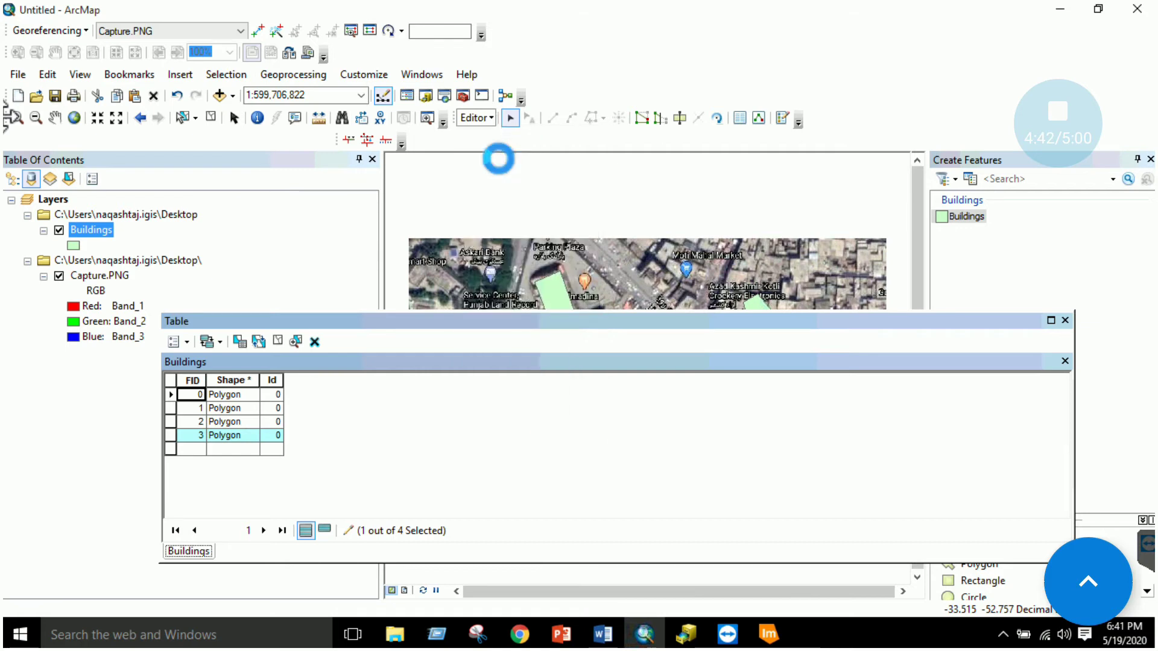
{"action": "left_click", "coordinate": [190, 341]}
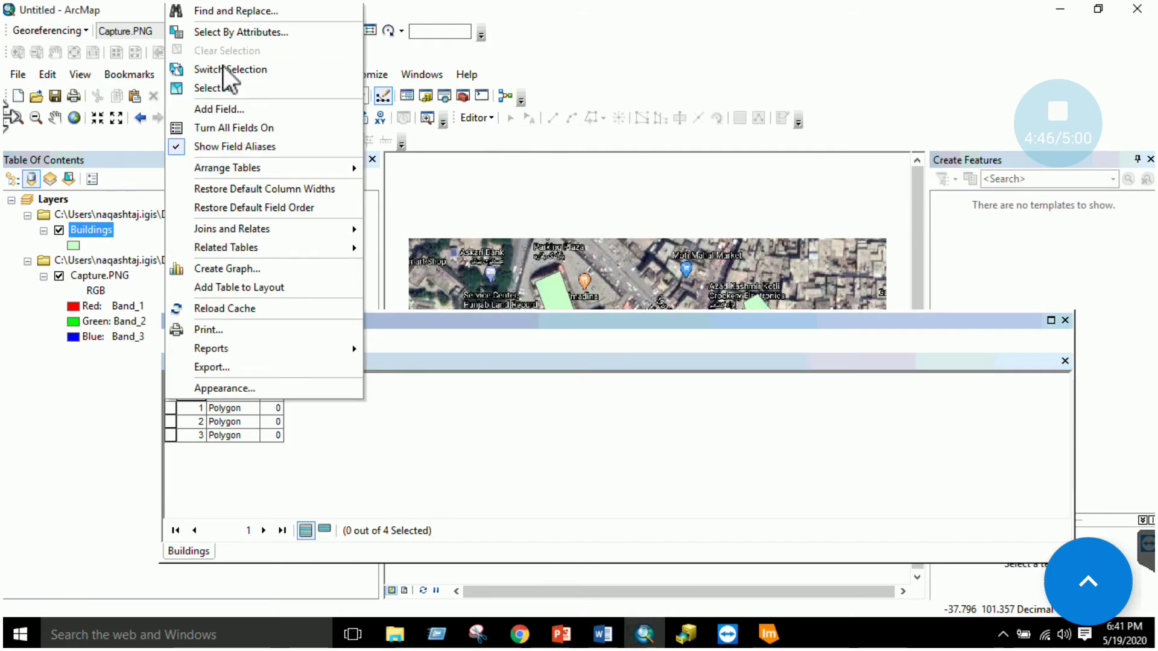
{"action": "left_click", "coordinate": [237, 110]}
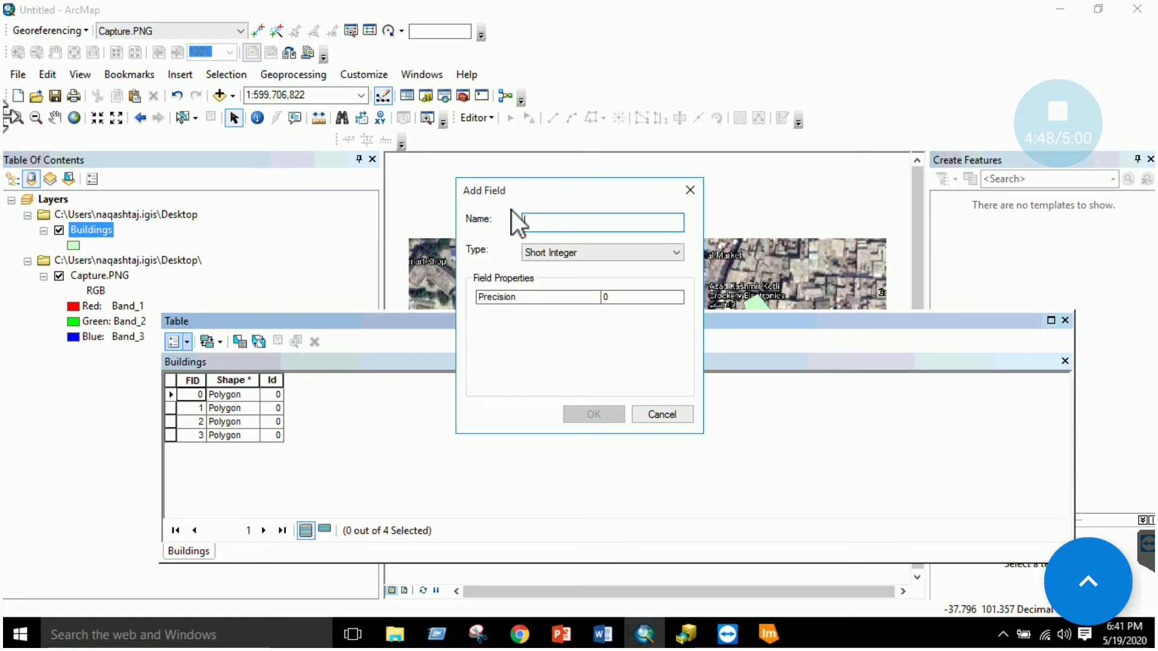
{"action": "type", "text": "Na"}
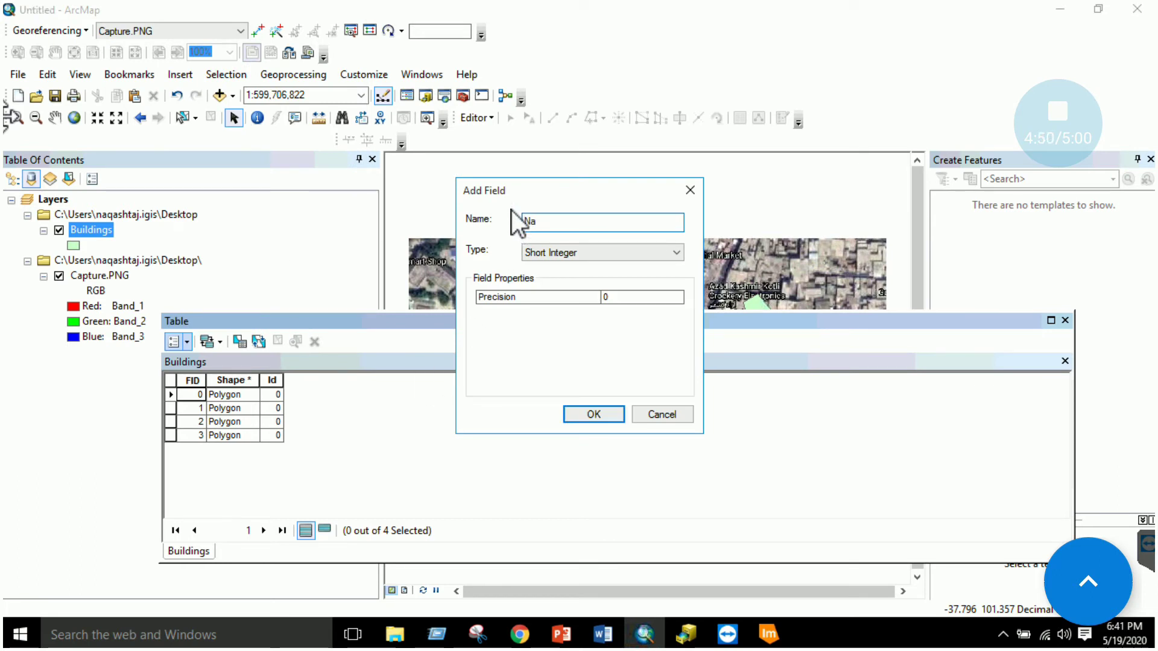
{"action": "type", "text": "me"}
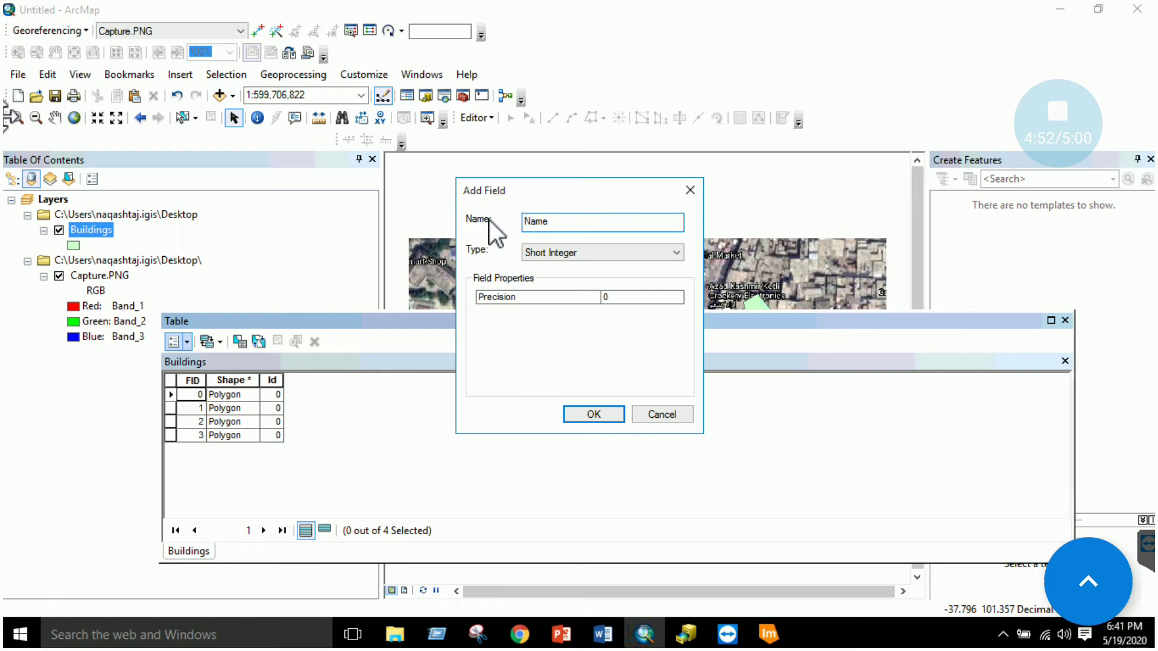
{"action": "left_click", "coordinate": [573, 259]}
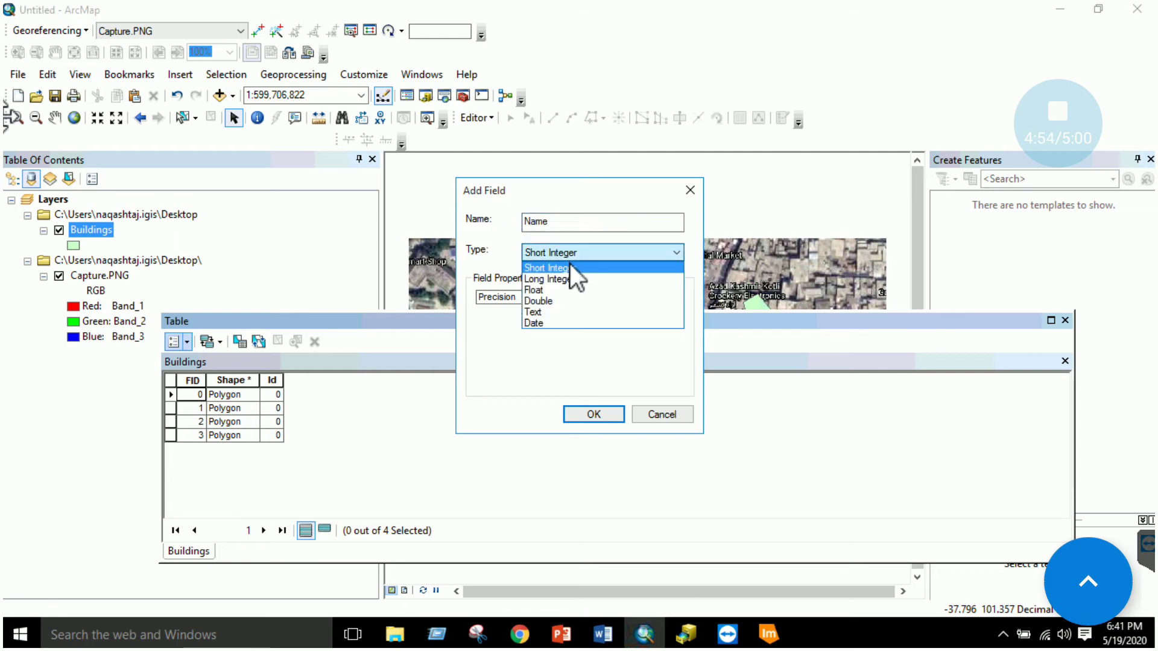
{"action": "left_click", "coordinate": [567, 309]}
{"action": "left_click", "coordinate": [591, 414]}
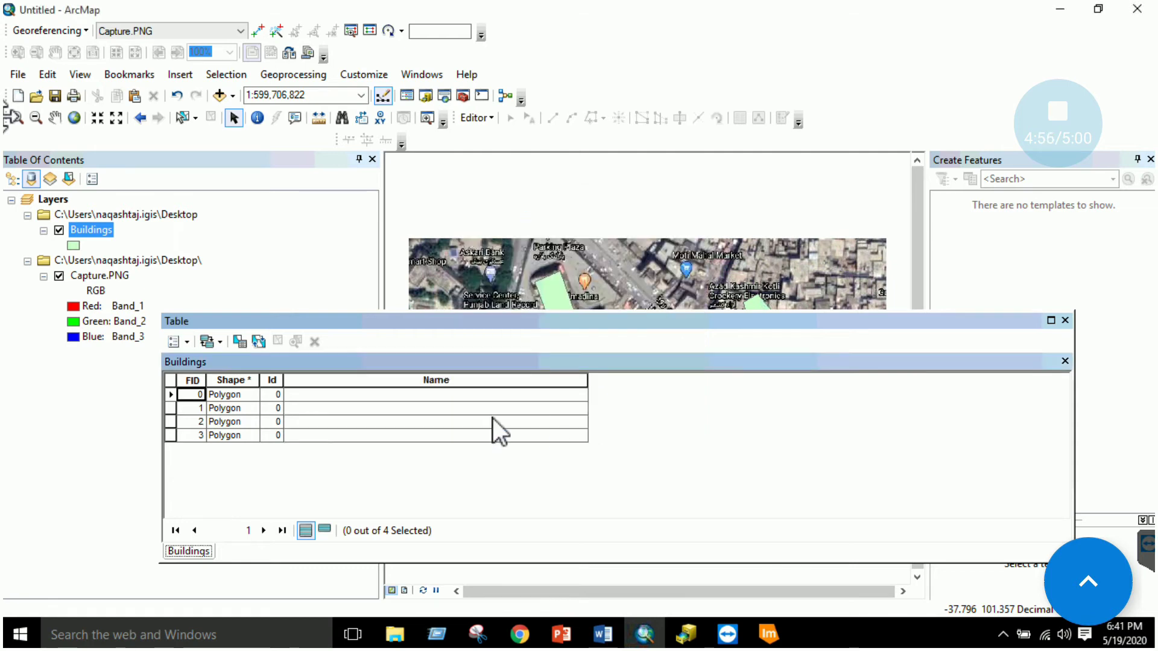
- Start editing again and fill the Name field of the four building records with a, b, c and d in order
{"action": "left_click", "coordinate": [381, 399]}
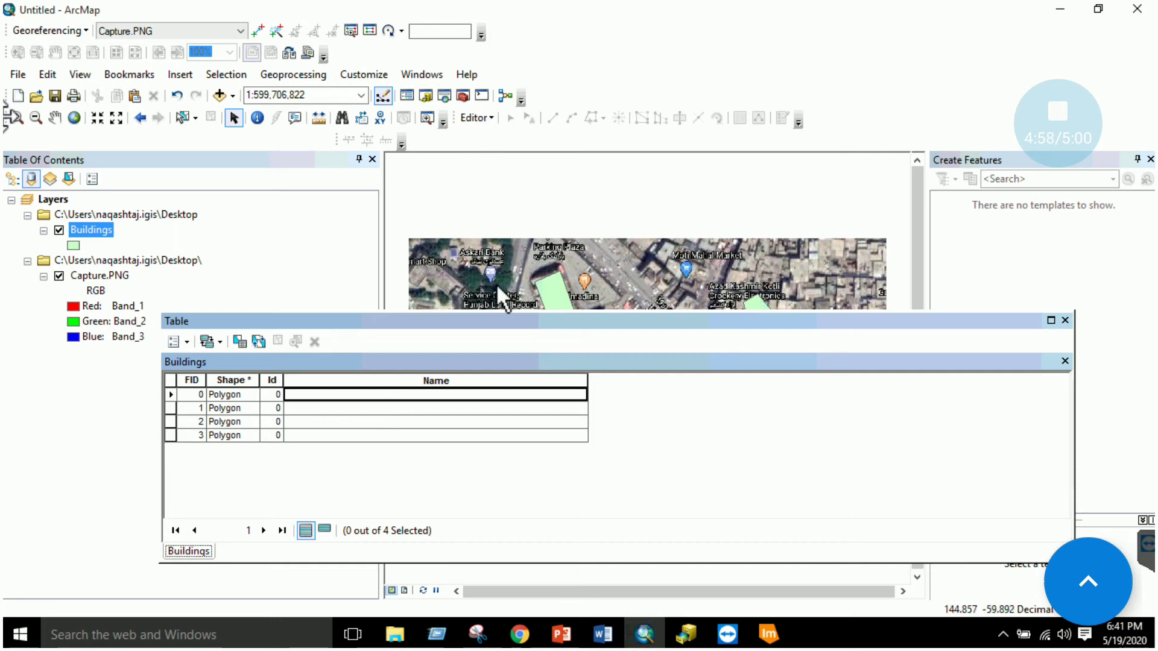
{"action": "left_click", "coordinate": [485, 117]}
{"action": "left_click", "coordinate": [493, 133]}
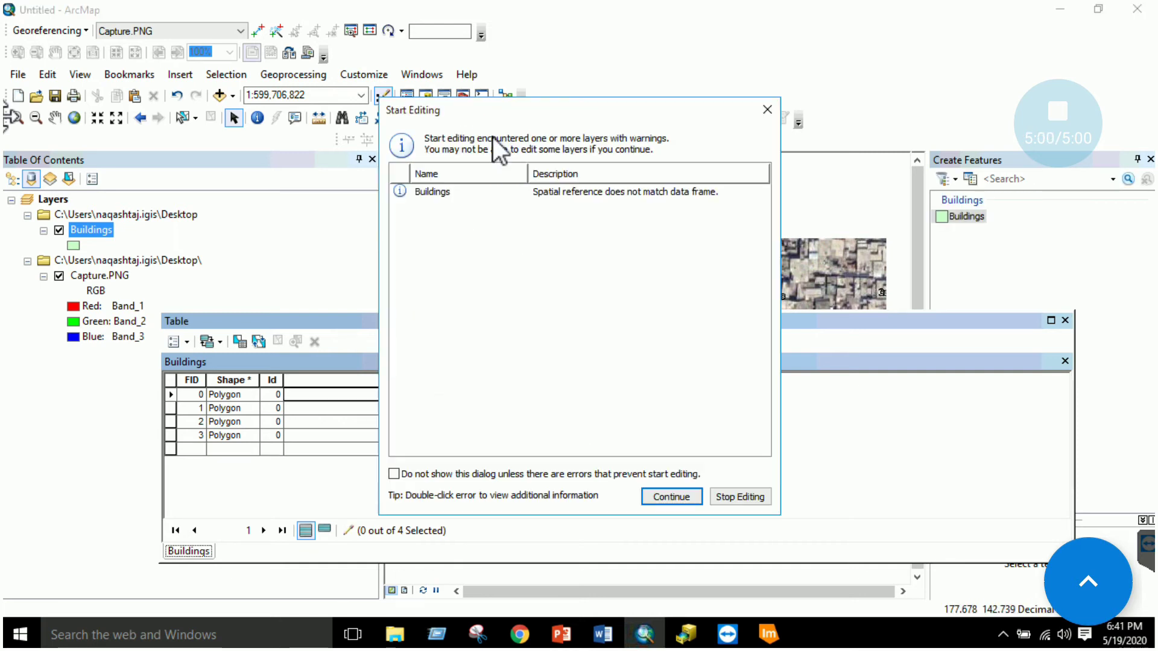
{"action": "key", "text": "Return"}
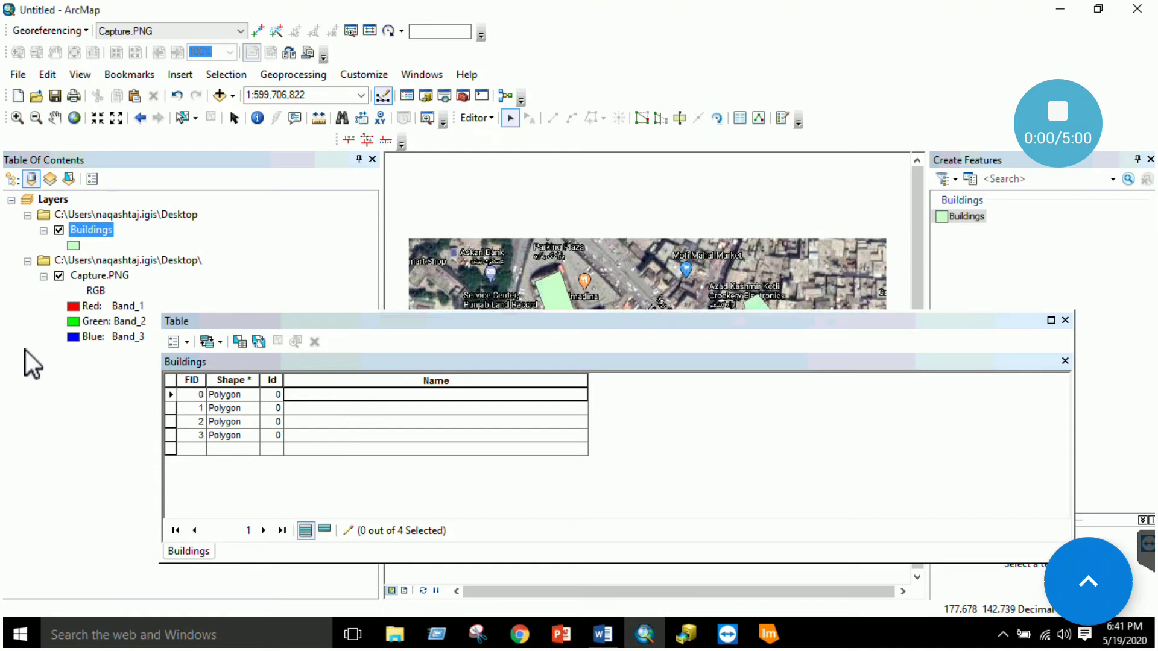
{"action": "left_click", "coordinate": [363, 397]}
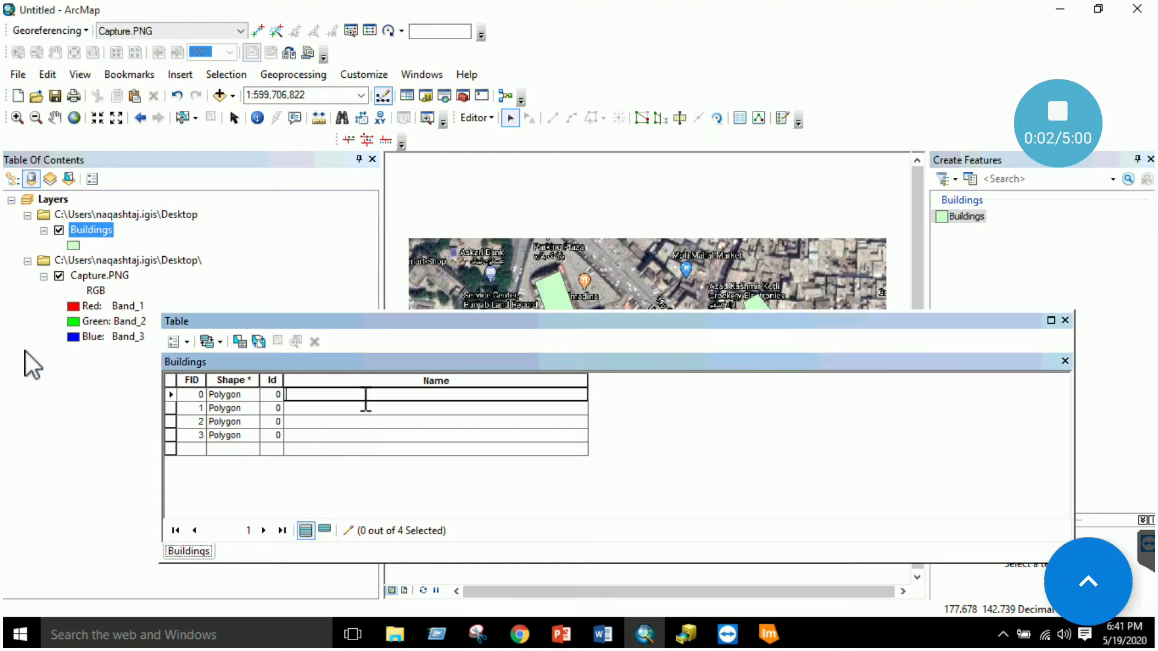
{"action": "type", "text": "a"}
{"action": "left_click", "coordinate": [363, 405]}
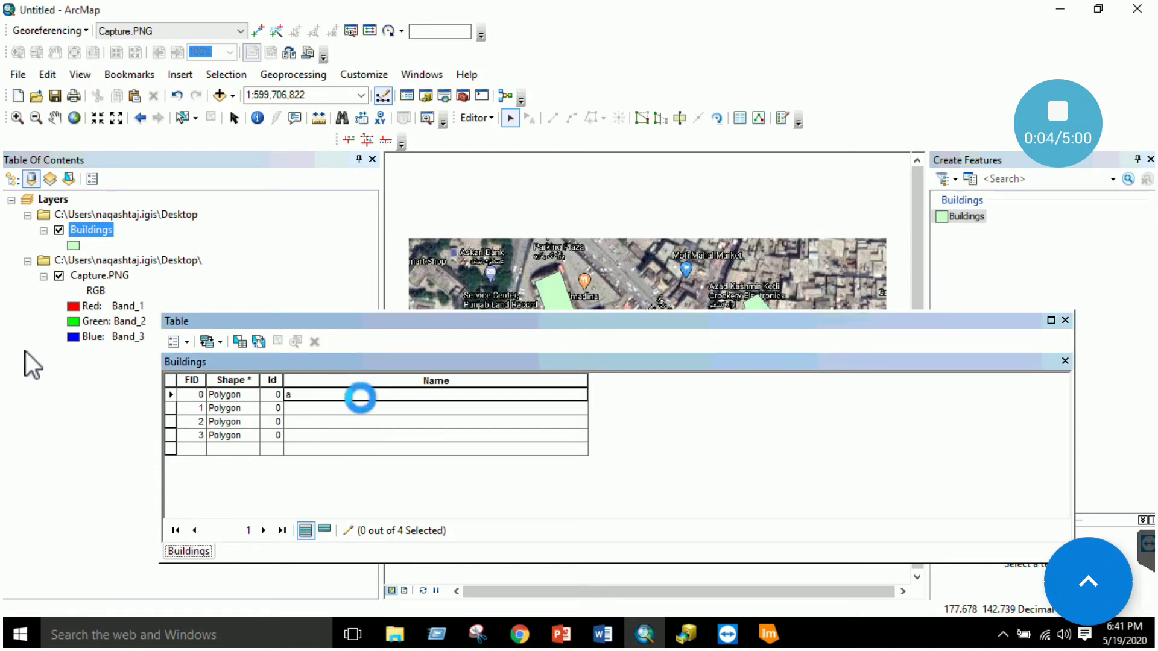
{"action": "type", "text": "b"}
{"action": "key", "text": "Return"}
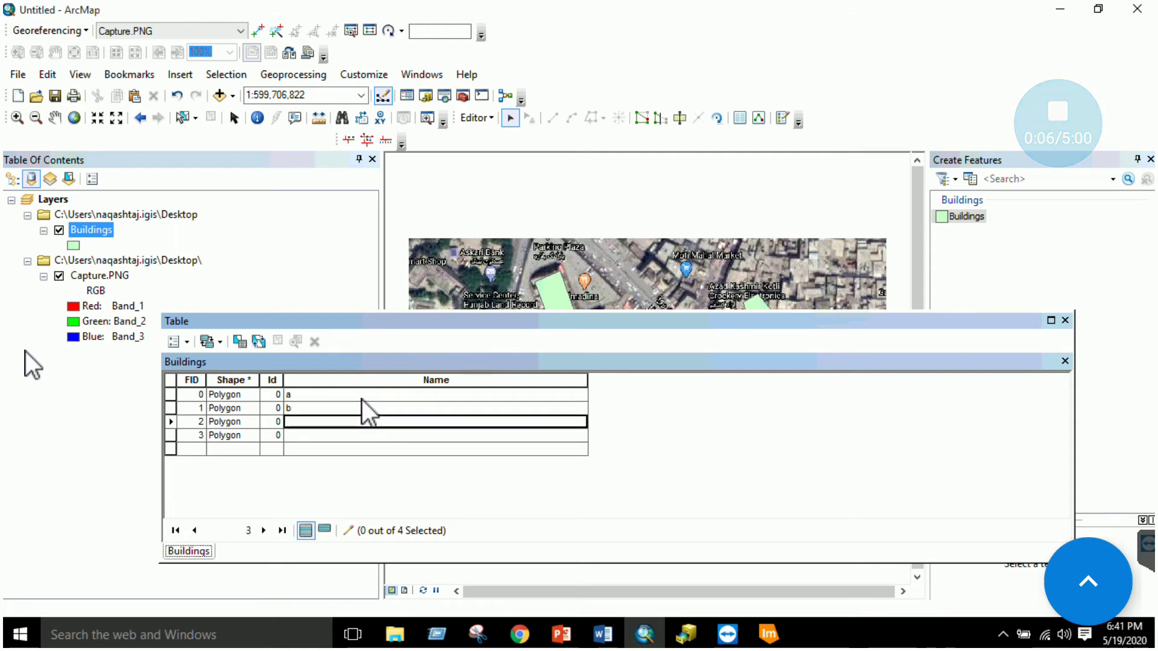
{"action": "type", "text": "c"}
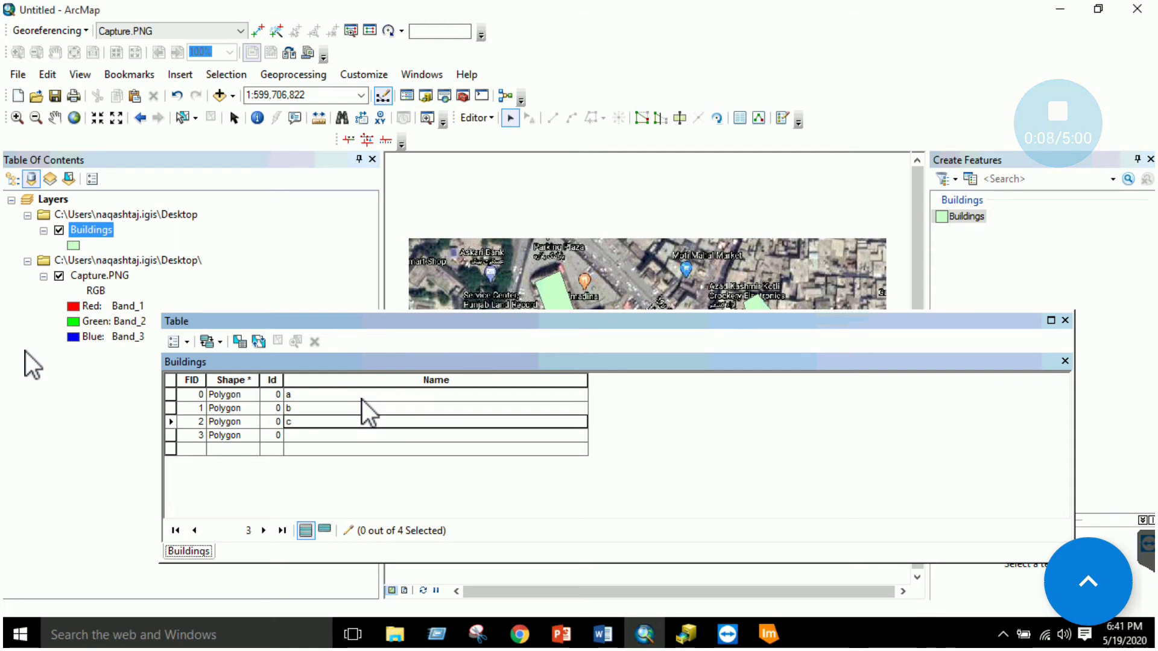
{"action": "key", "text": "Return"}
{"action": "type", "text": "d"}
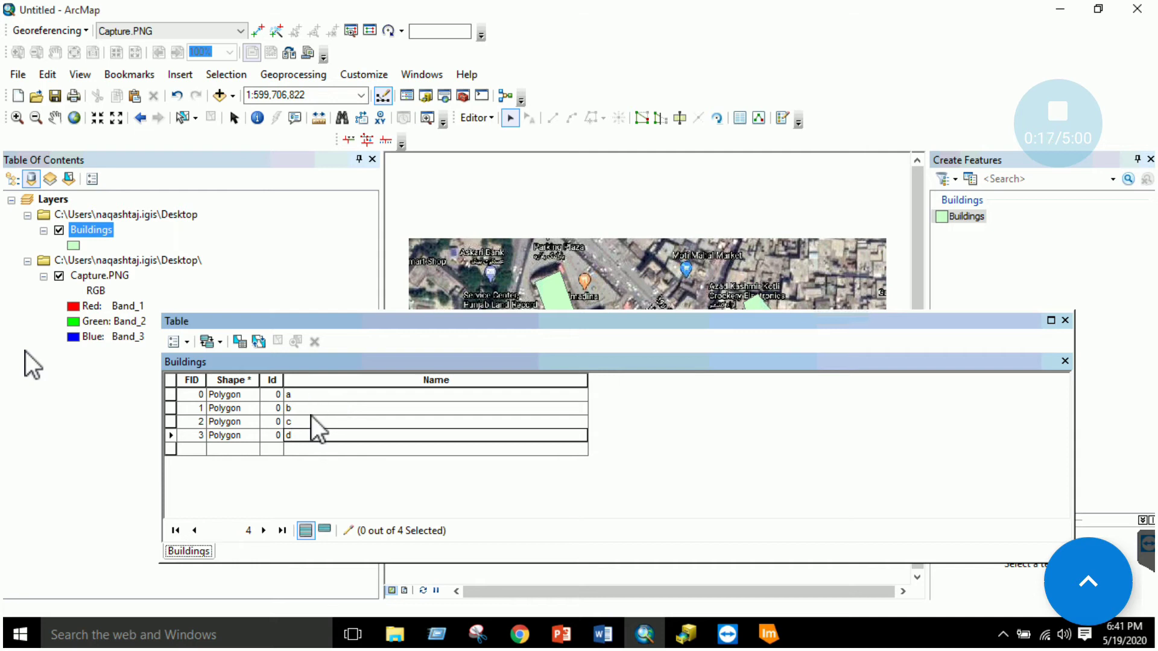
- Save the edits, close the attribute table and stop the edit session
{"action": "left_click", "coordinate": [484, 119]}
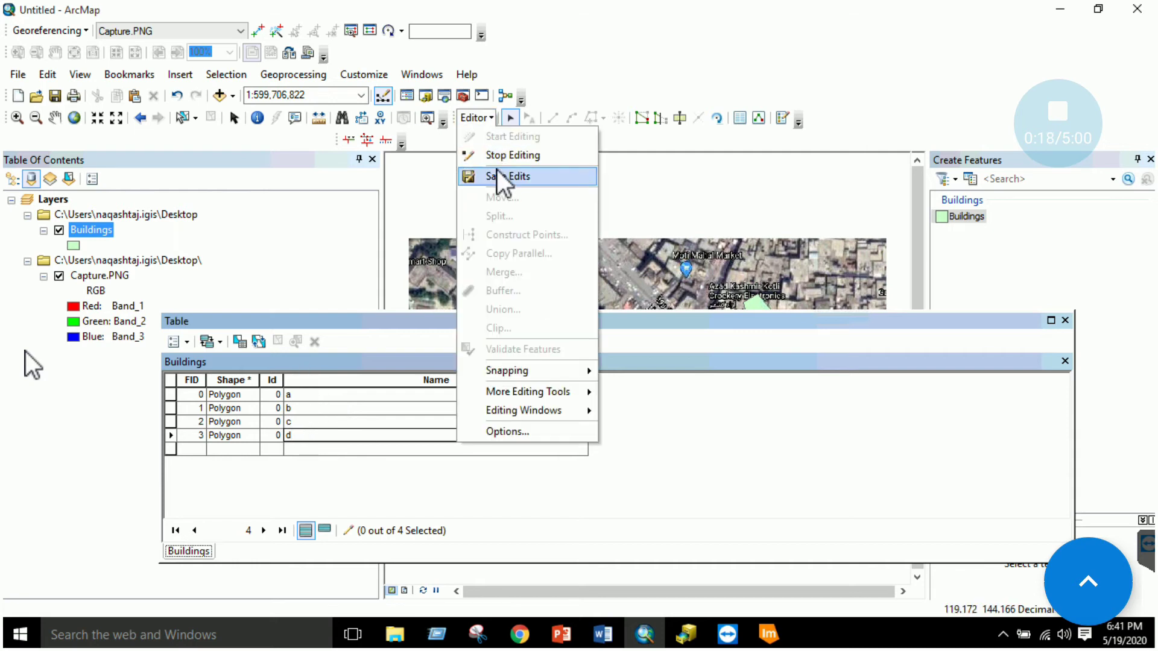
{"action": "left_click", "coordinate": [498, 177]}
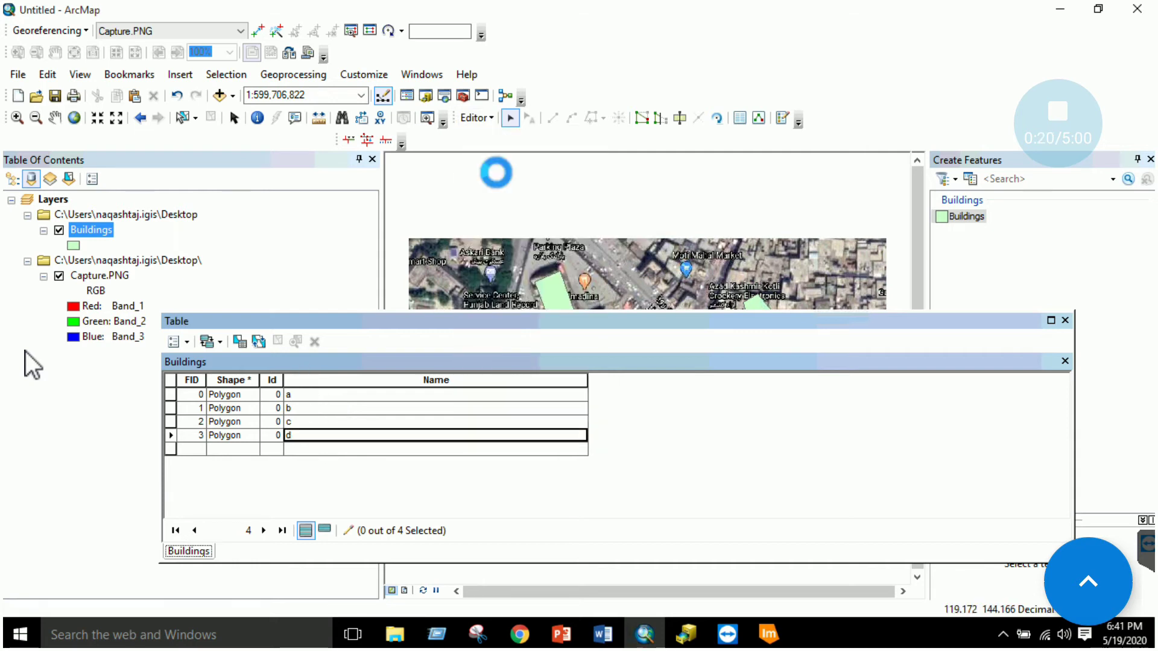
{"action": "left_click", "coordinate": [1065, 320]}
{"action": "left_click", "coordinate": [477, 117]}
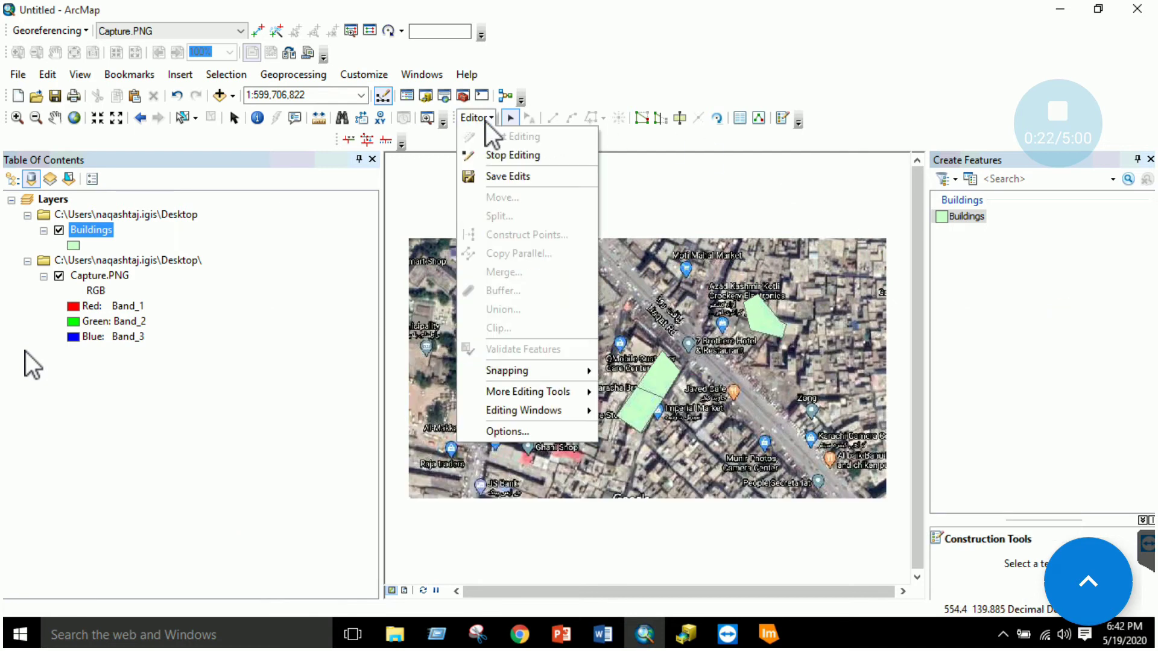
{"action": "left_click", "coordinate": [491, 155]}
- Turn on labels for the Buildings layer and set Name as the label field in its layer properties
{"action": "right_click", "coordinate": [97, 231]}
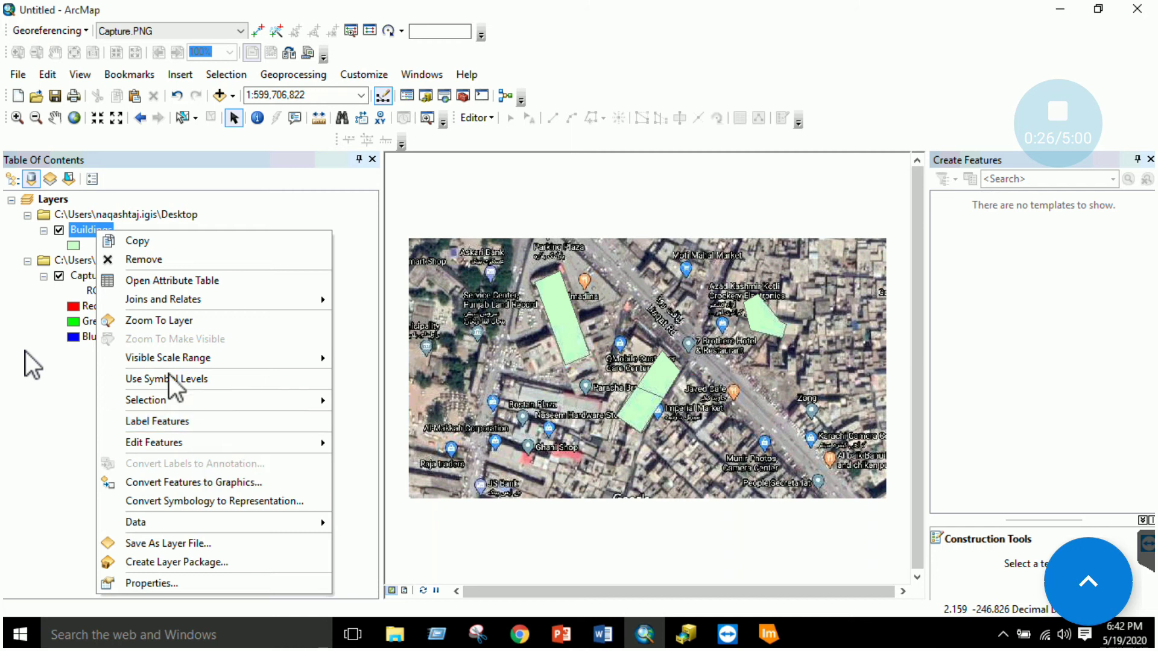
{"action": "left_click", "coordinate": [162, 421]}
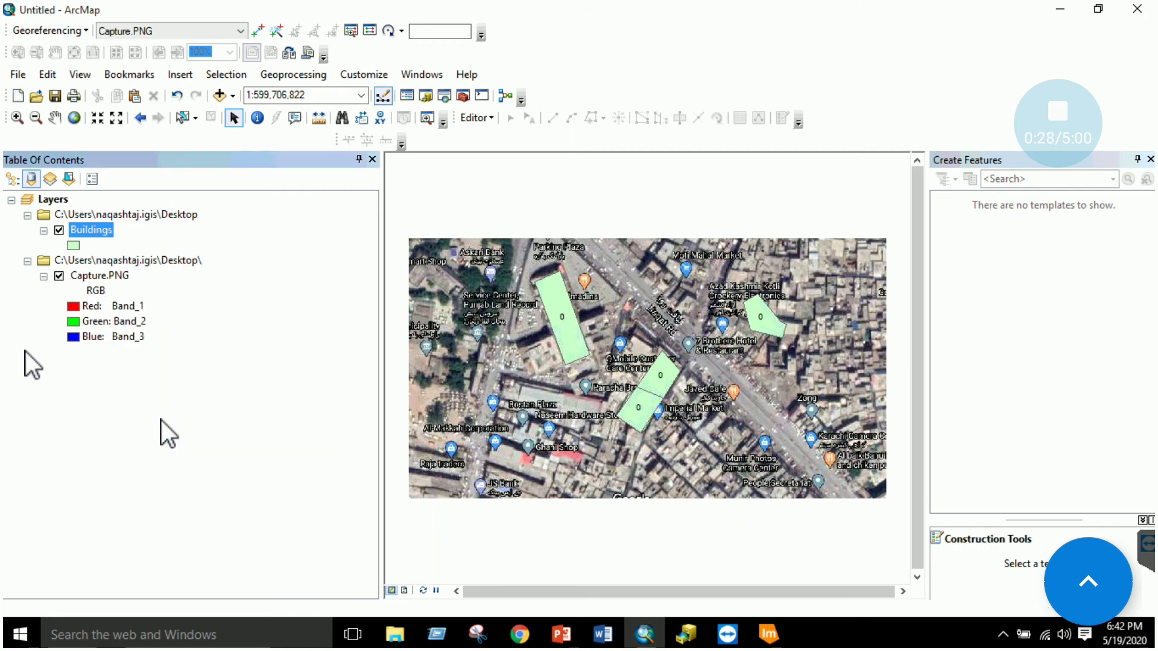
{"action": "right_click", "coordinate": [101, 230]}
{"action": "left_click", "coordinate": [192, 583]}
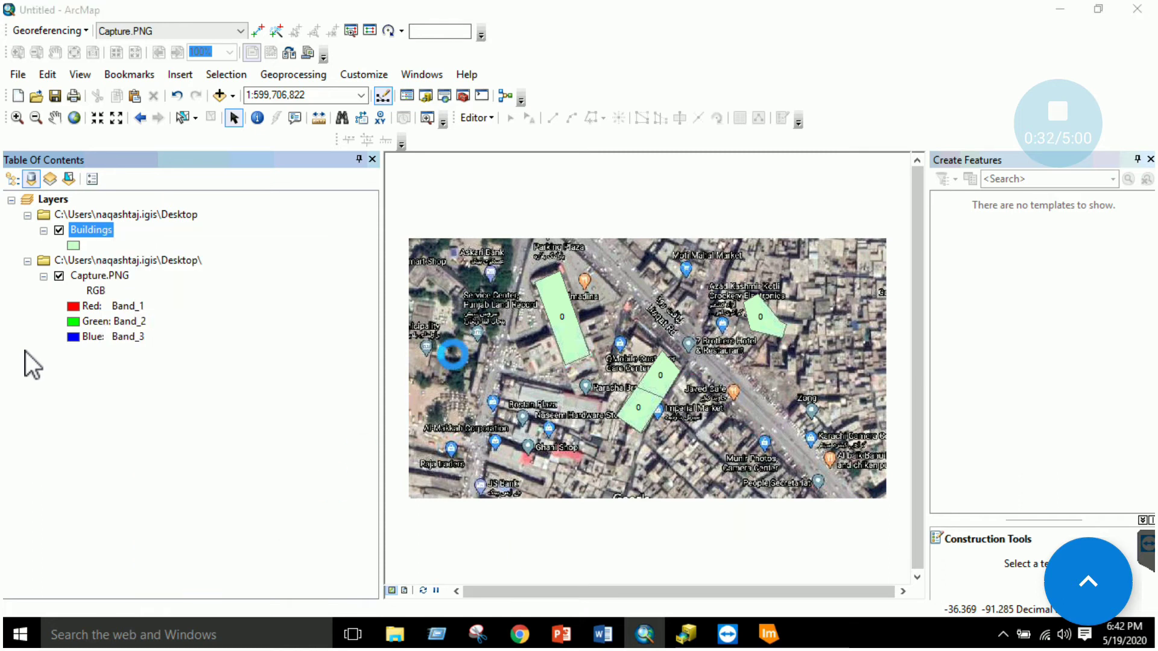
{"action": "left_click", "coordinate": [650, 112]}
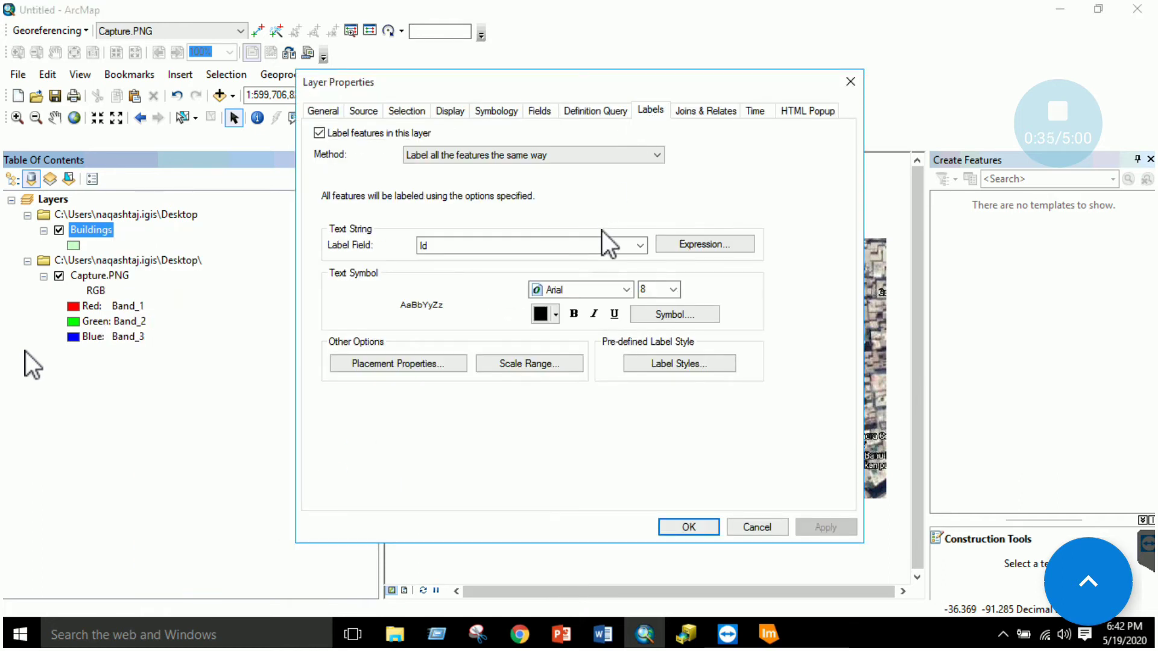
{"action": "left_click", "coordinate": [639, 245]}
{"action": "left_click", "coordinate": [579, 282]}
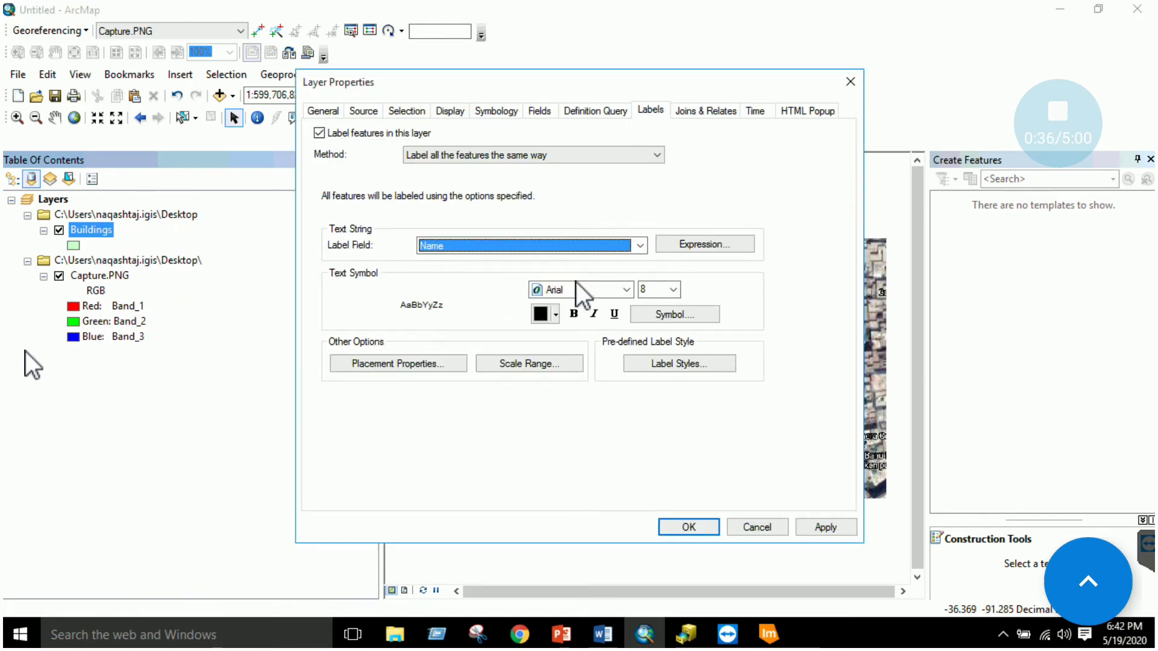
{"action": "left_click", "coordinate": [813, 526]}
{"action": "left_click", "coordinate": [732, 530]}
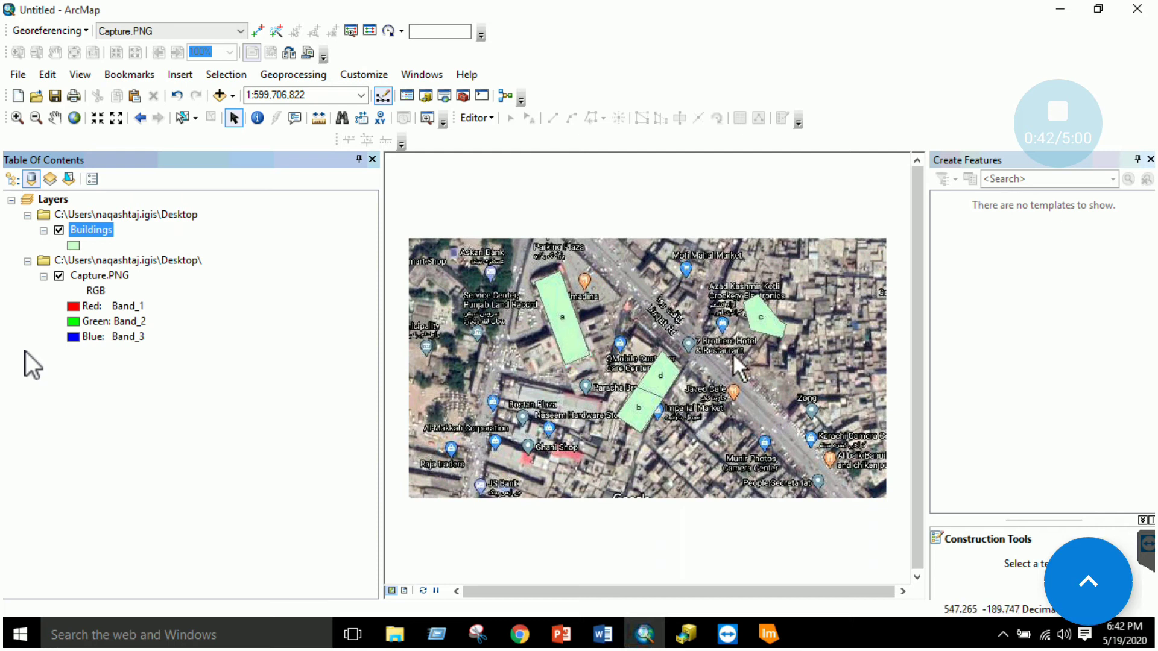
- Remove the Capture.PNG raster layer from the map
{"action": "right_click", "coordinate": [92, 276]}
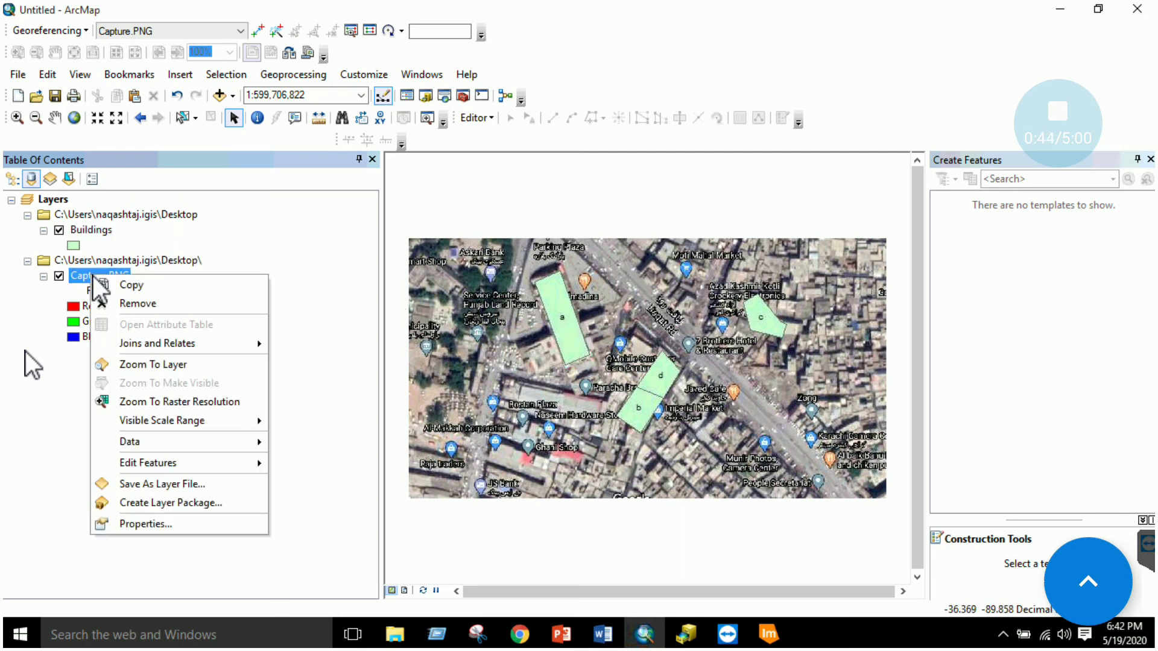
{"action": "left_click", "coordinate": [126, 304]}
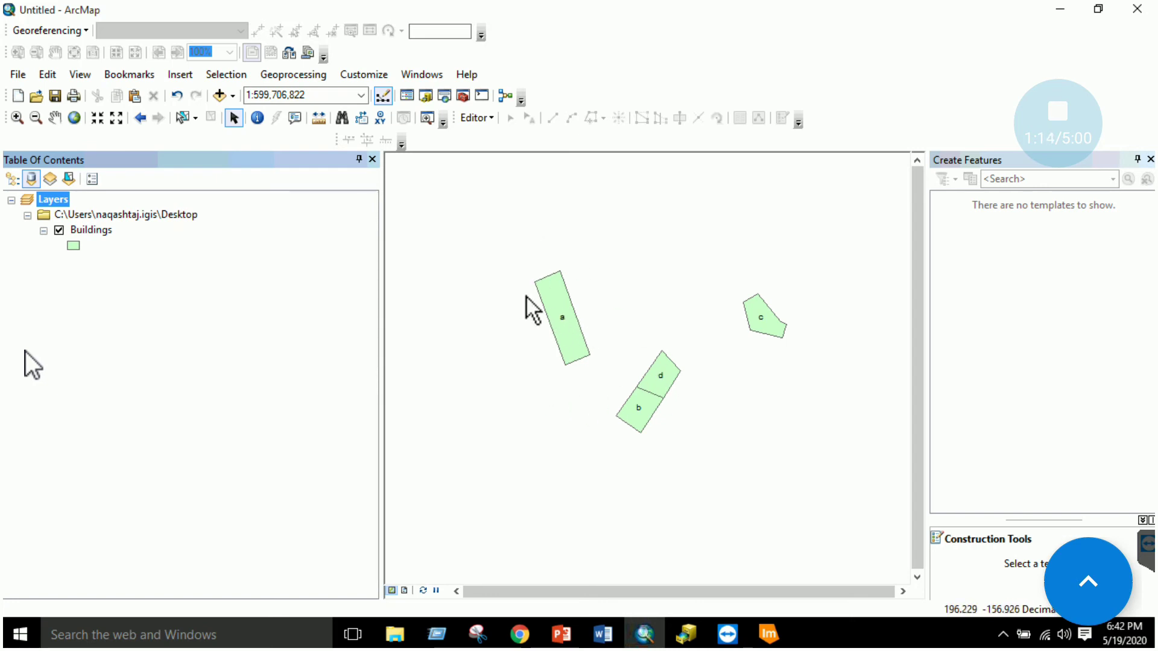
- Switch to the chap6 document in Word and look through the Task 2 on-screen digitizing instructions
{"action": "left_click", "coordinate": [602, 634]}
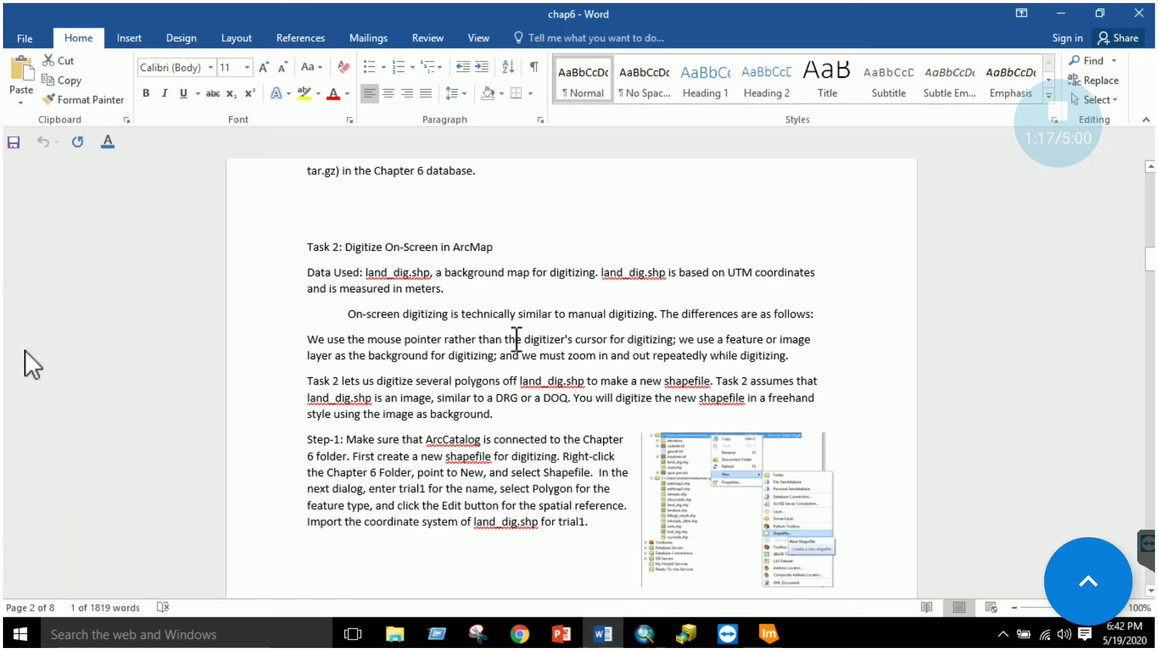
{"action": "scroll", "coordinate": [515, 327], "scroll_direction": "down", "scroll_amount": 3}
{"action": "scroll", "coordinate": [516, 318], "scroll_direction": "down", "scroll_amount": 7}
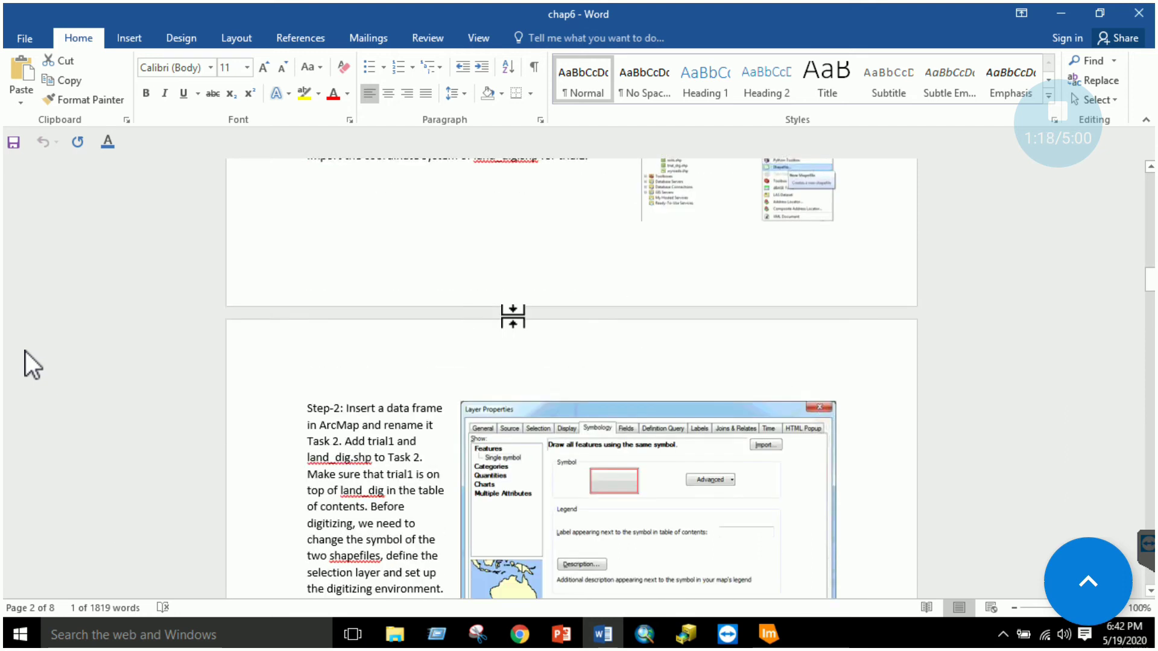
{"action": "scroll", "coordinate": [514, 318], "scroll_direction": "down", "scroll_amount": 15}
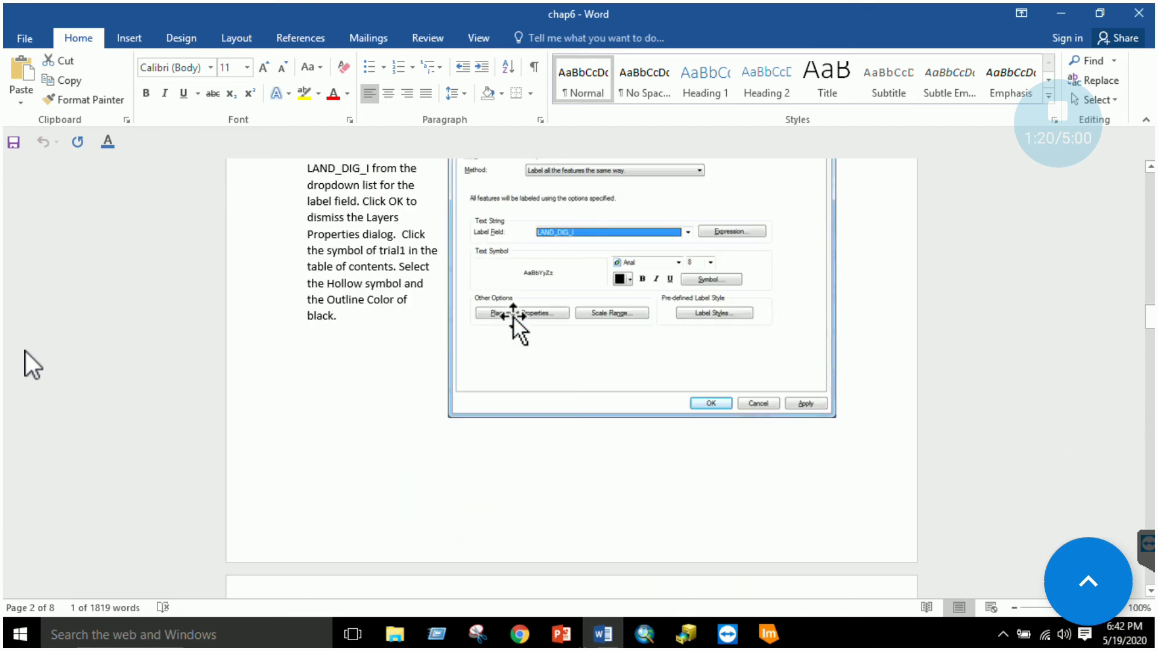
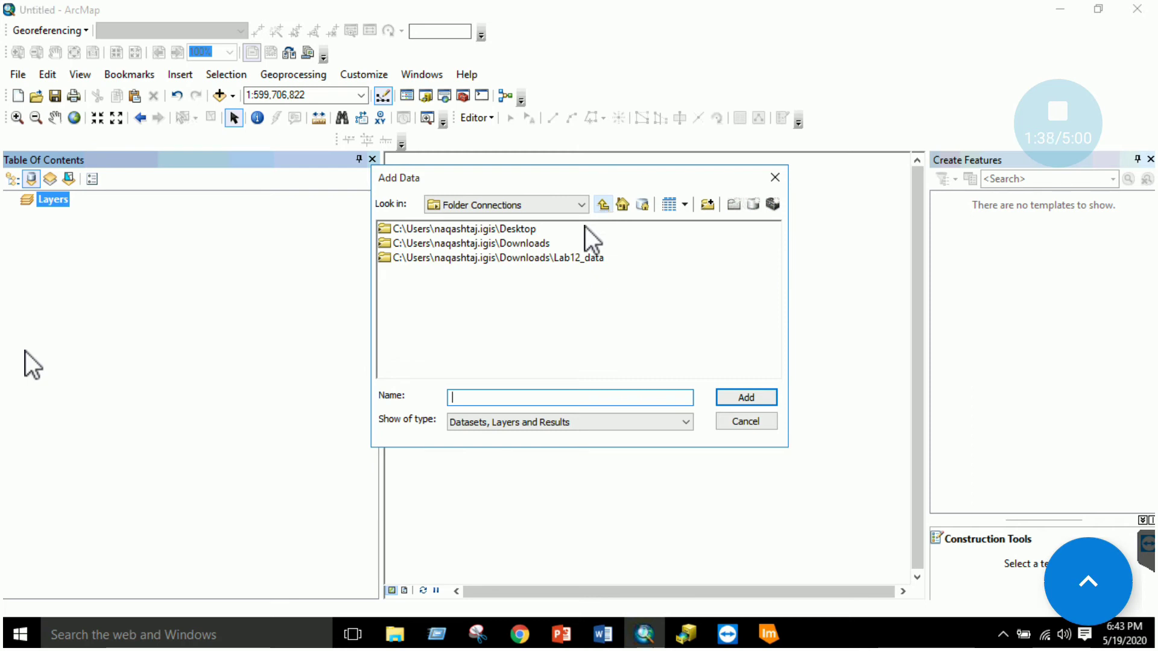
- Add events.txt to the ArcMap data frame from the chap6 folder under Desktop, IGIS, Labs, Introduction to GIS
{"action": "double_click", "coordinate": [510, 232]}
{"action": "double_click", "coordinate": [401, 229]}
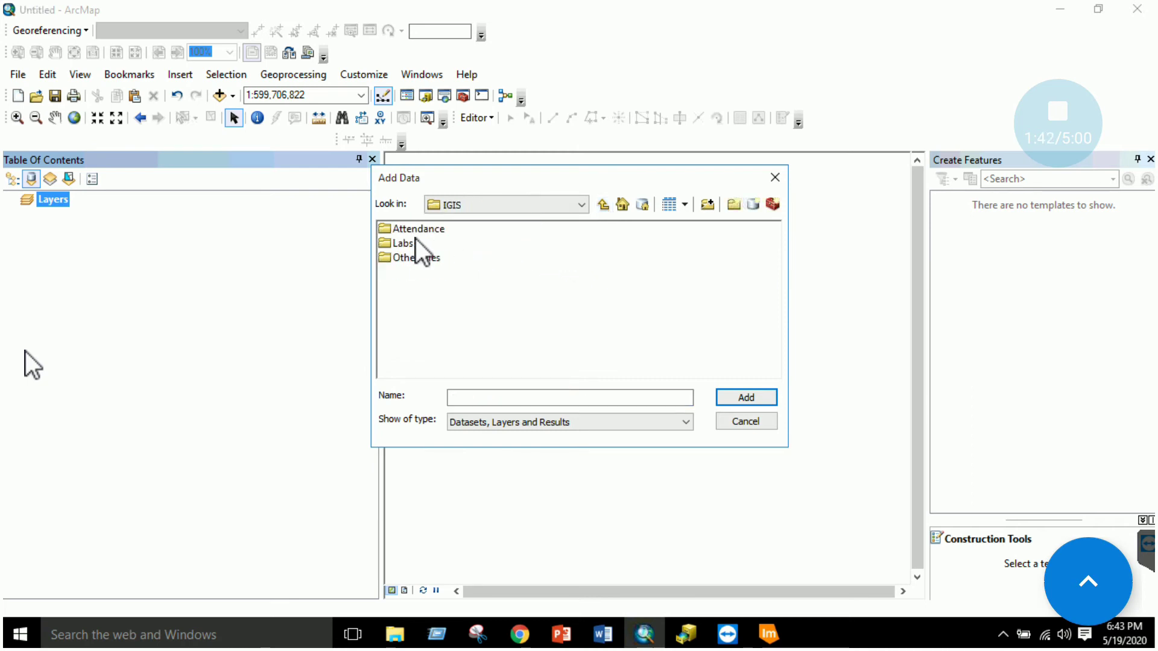
{"action": "double_click", "coordinate": [414, 245]}
{"action": "double_click", "coordinate": [425, 240]}
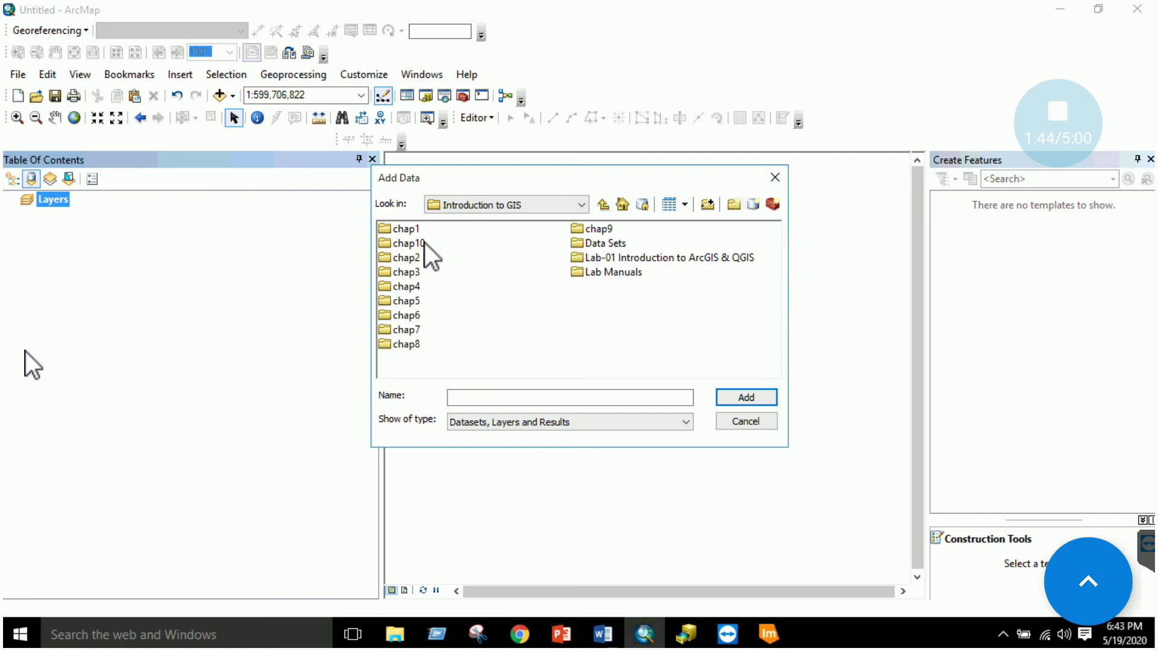
{"action": "double_click", "coordinate": [410, 317]}
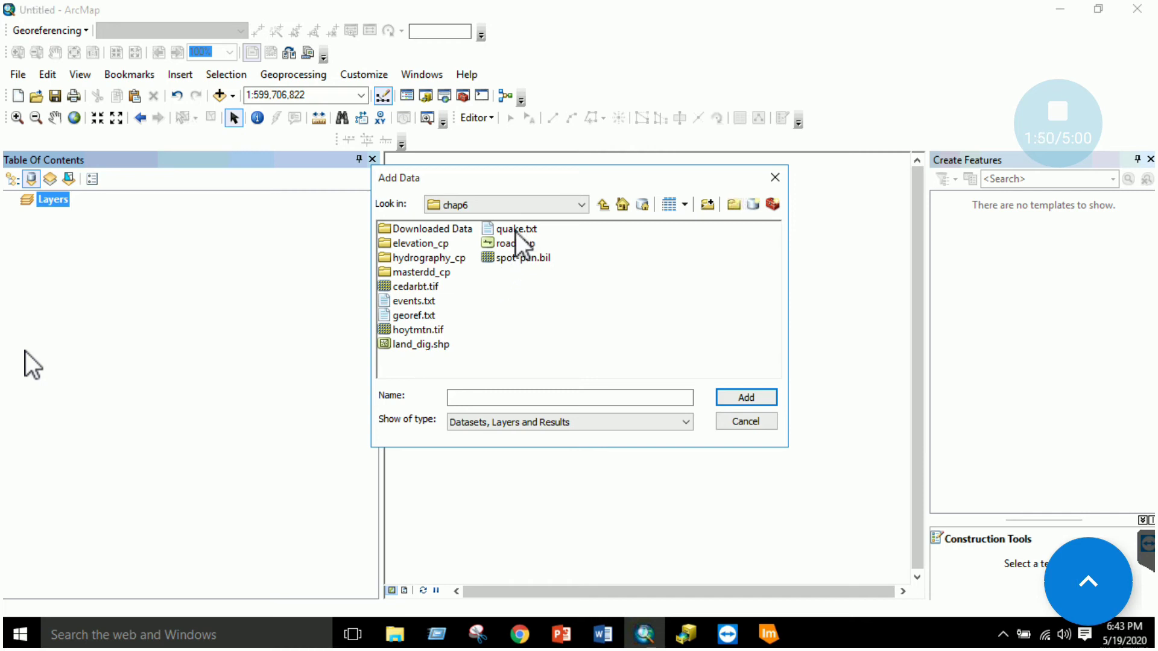
{"action": "double_click", "coordinate": [425, 302]}
{"action": "right_click", "coordinate": [106, 233]}
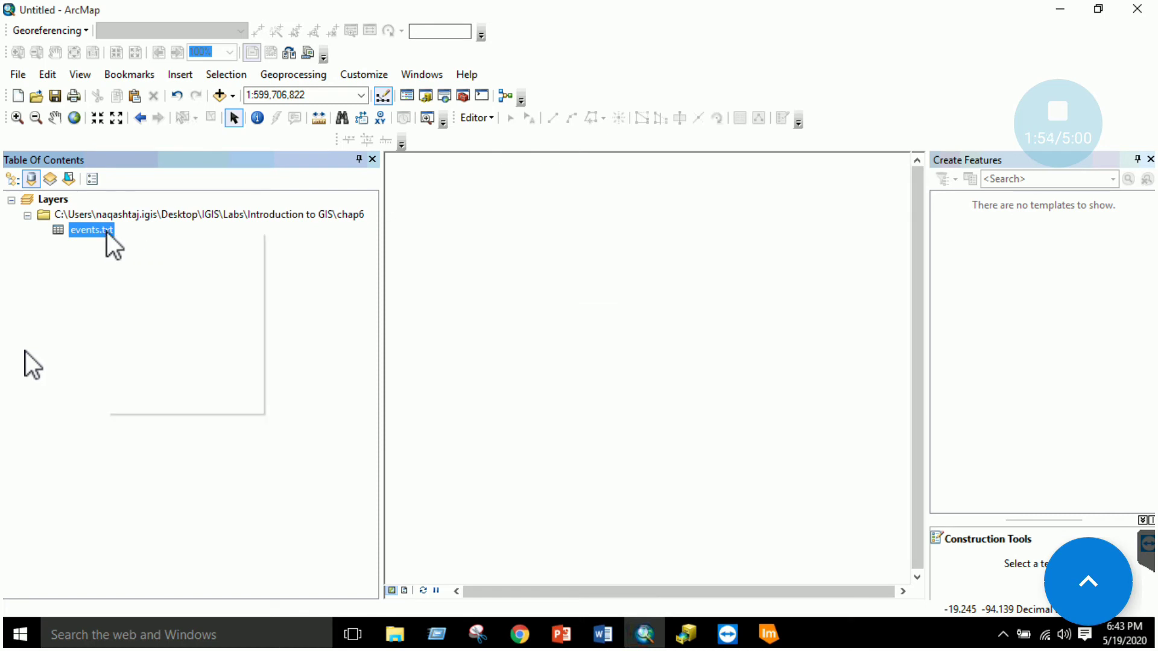
{"action": "mouse_move", "coordinate": [142, 292]}
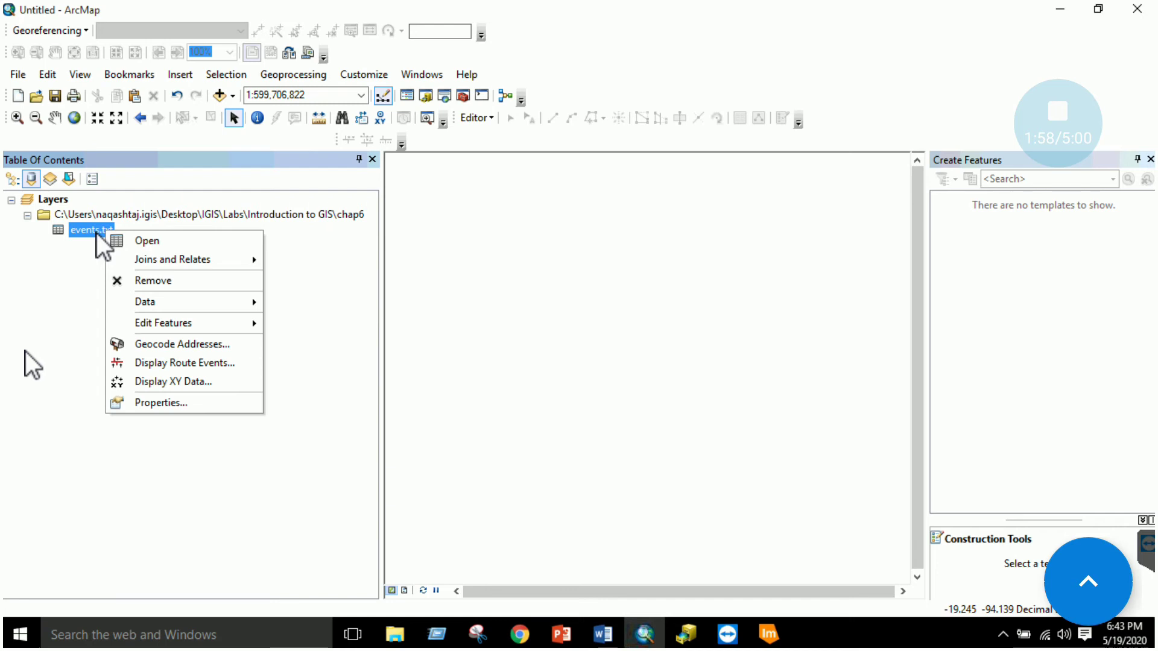
{"action": "mouse_move", "coordinate": [179, 301]}
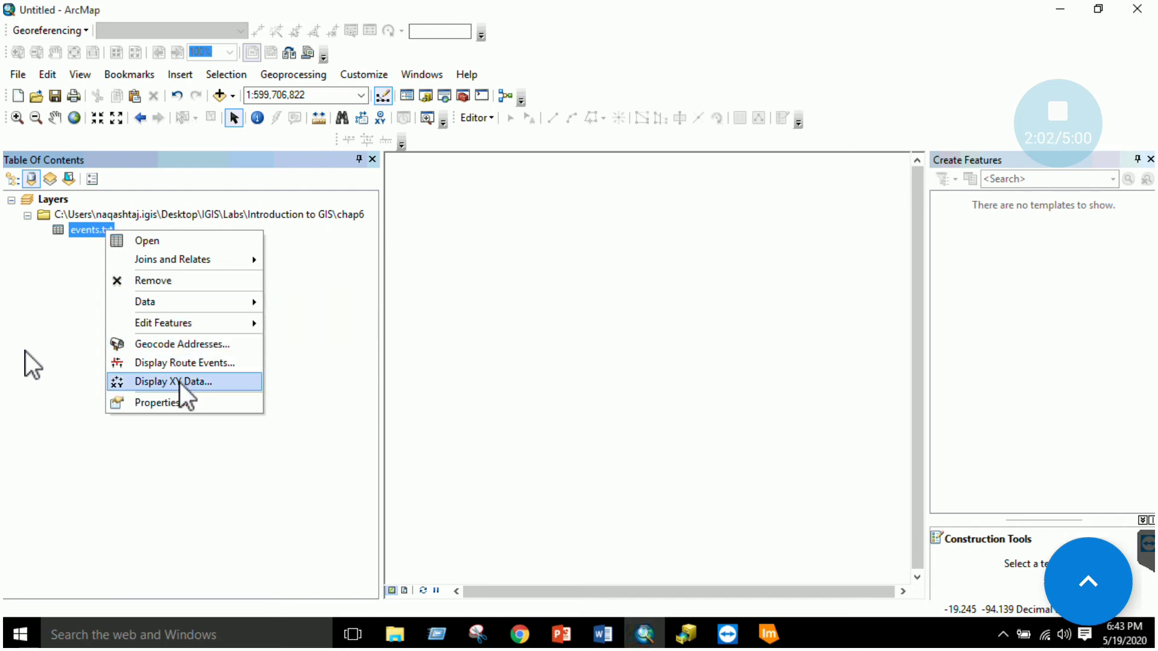
{"action": "right_click", "coordinate": [53, 200]}
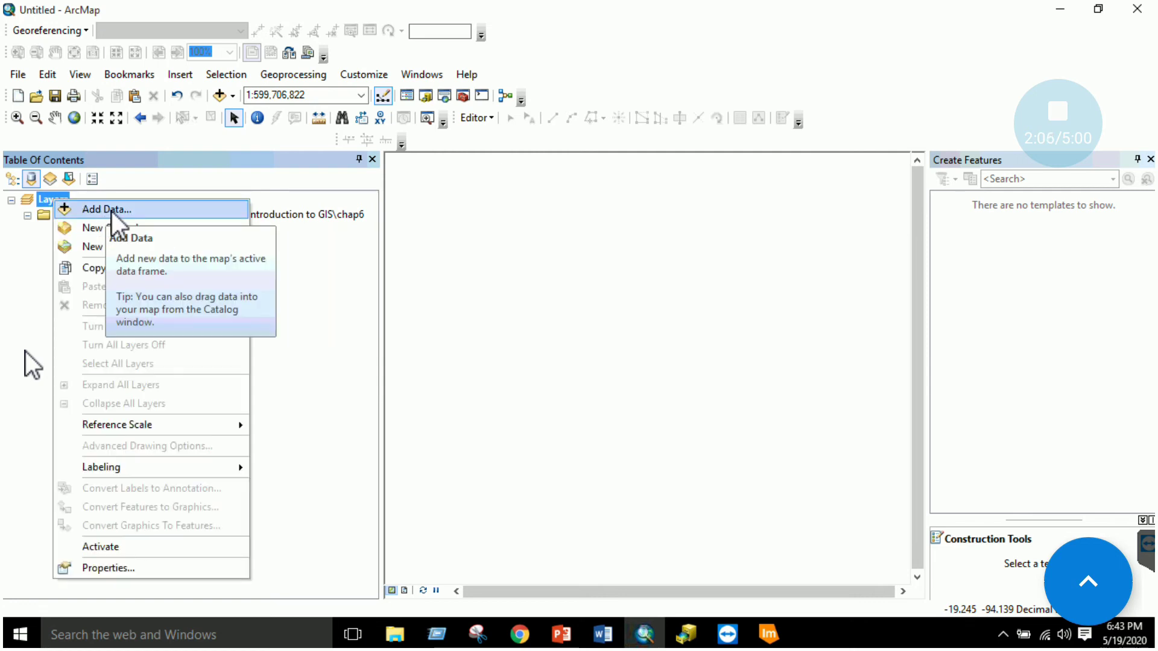
{"action": "left_click", "coordinate": [49, 287]}
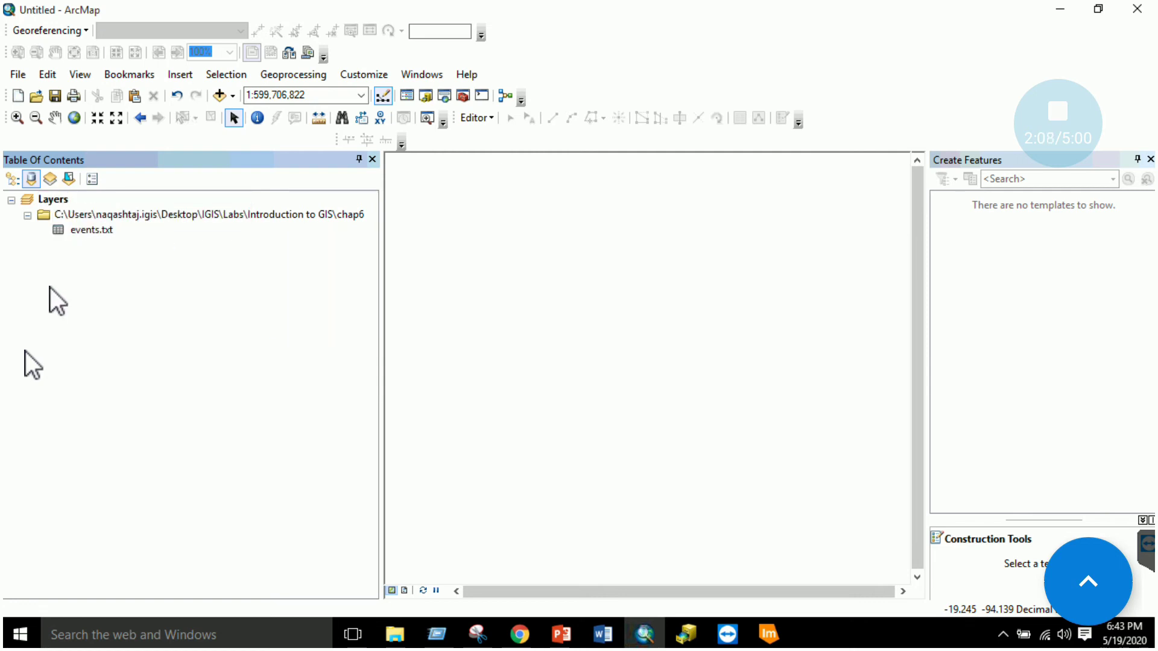
{"action": "left_click", "coordinate": [106, 232]}
- Start adding XY data from the events.txt table and set EASTING as the X field
{"action": "left_click", "coordinate": [20, 73]}
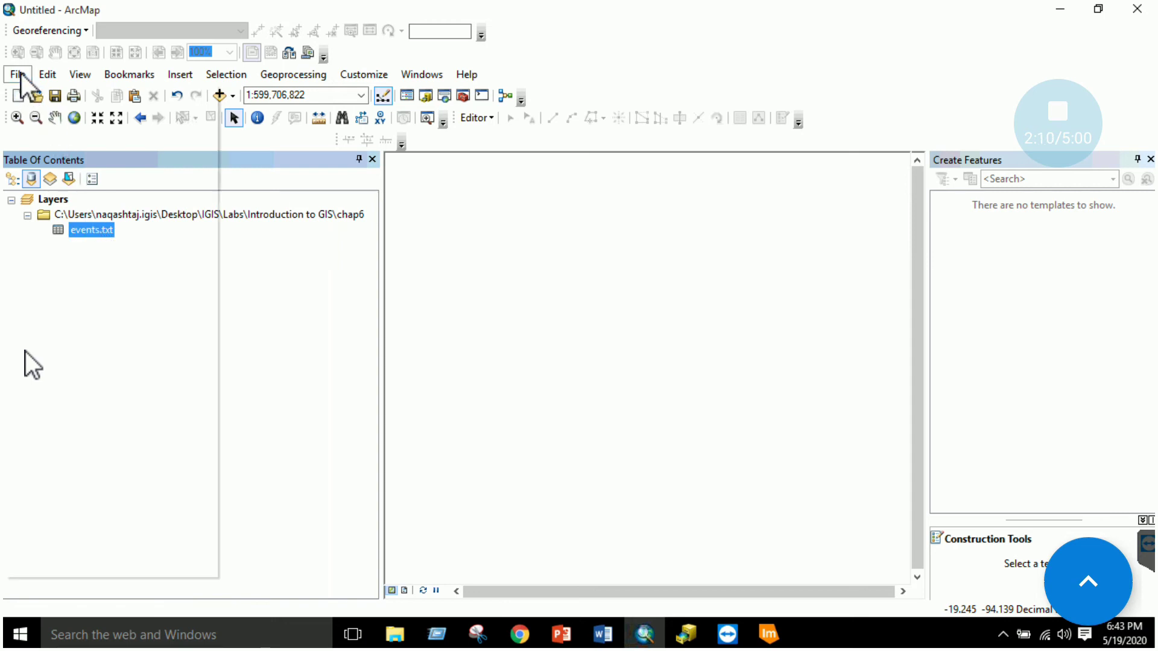
{"action": "mouse_move", "coordinate": [193, 215]}
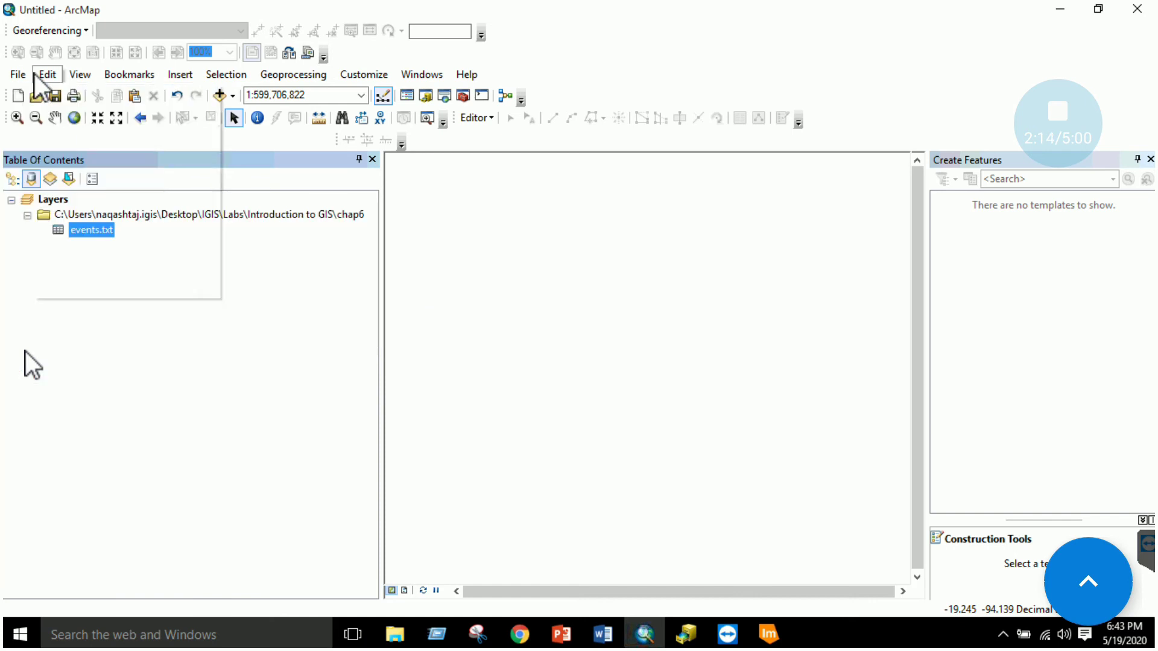
{"action": "mouse_move", "coordinate": [61, 215]}
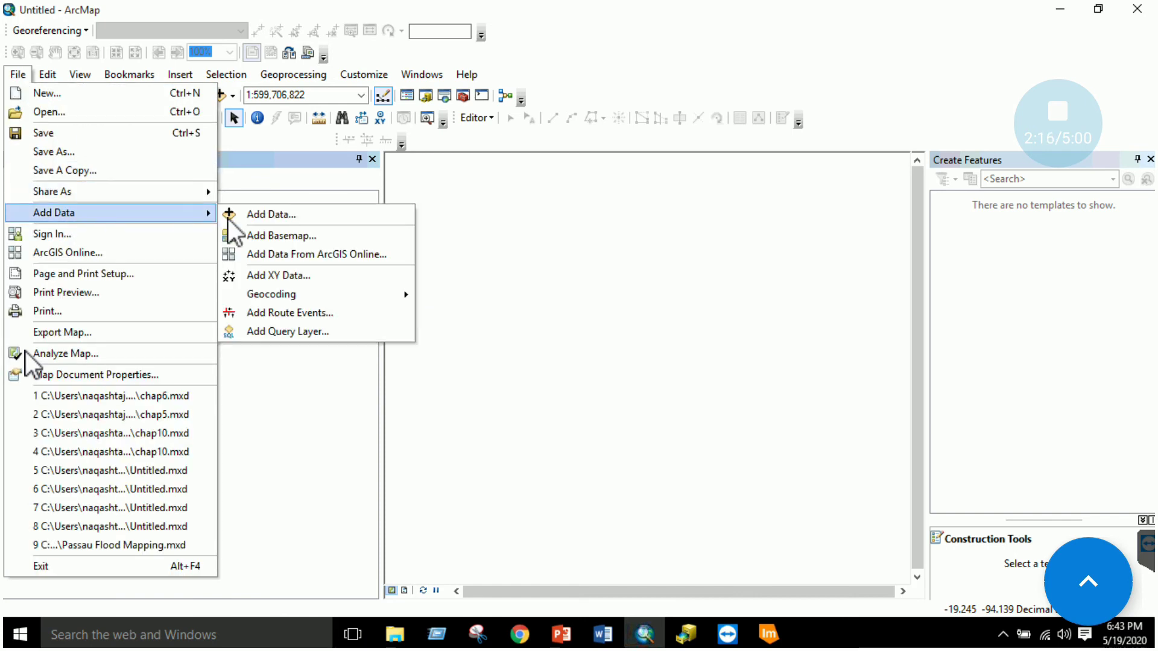
{"action": "left_click", "coordinate": [287, 274]}
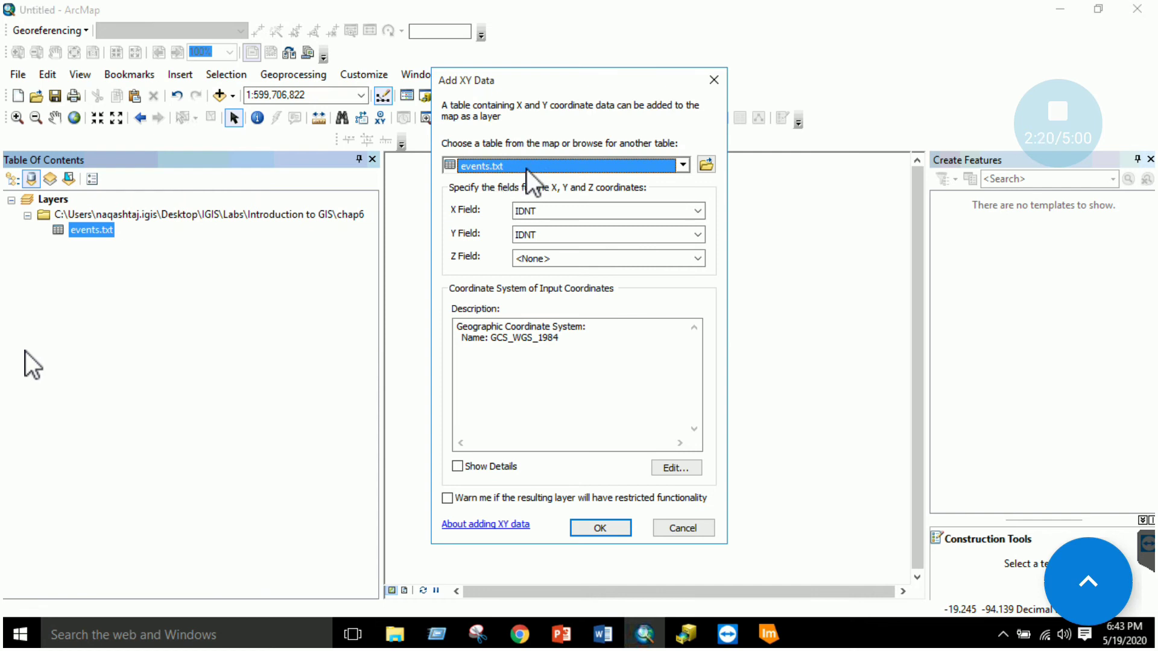
{"action": "left_click", "coordinate": [705, 164]}
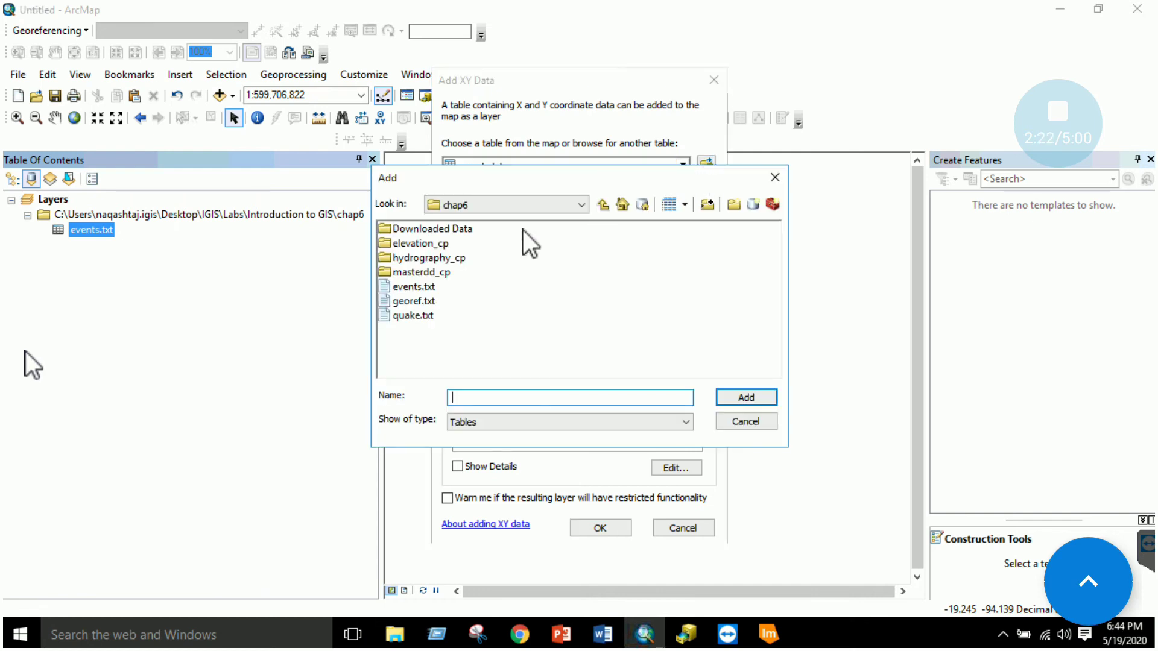
{"action": "left_click", "coordinate": [765, 421]}
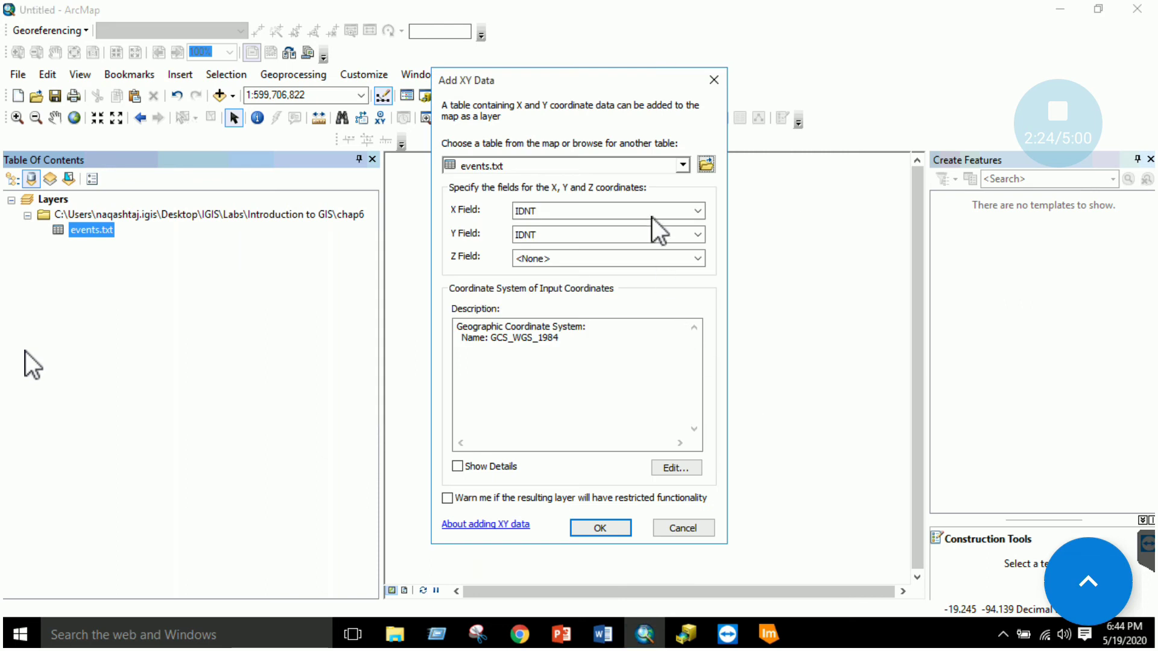
{"action": "left_click", "coordinate": [697, 211]}
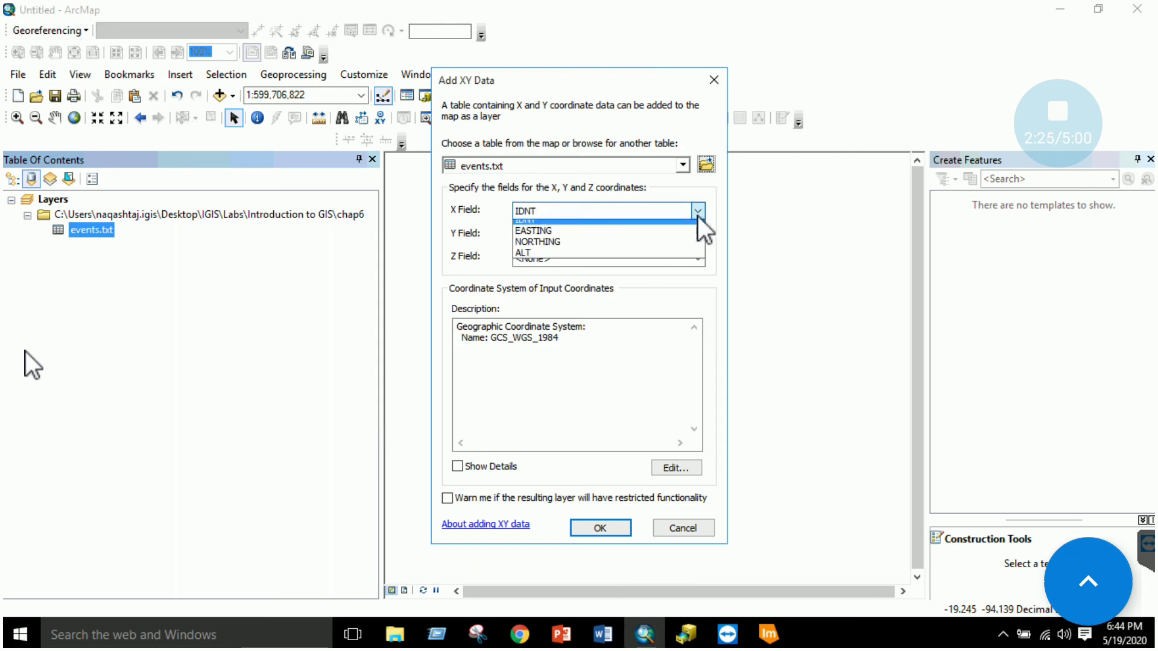
{"action": "left_click", "coordinate": [641, 236]}
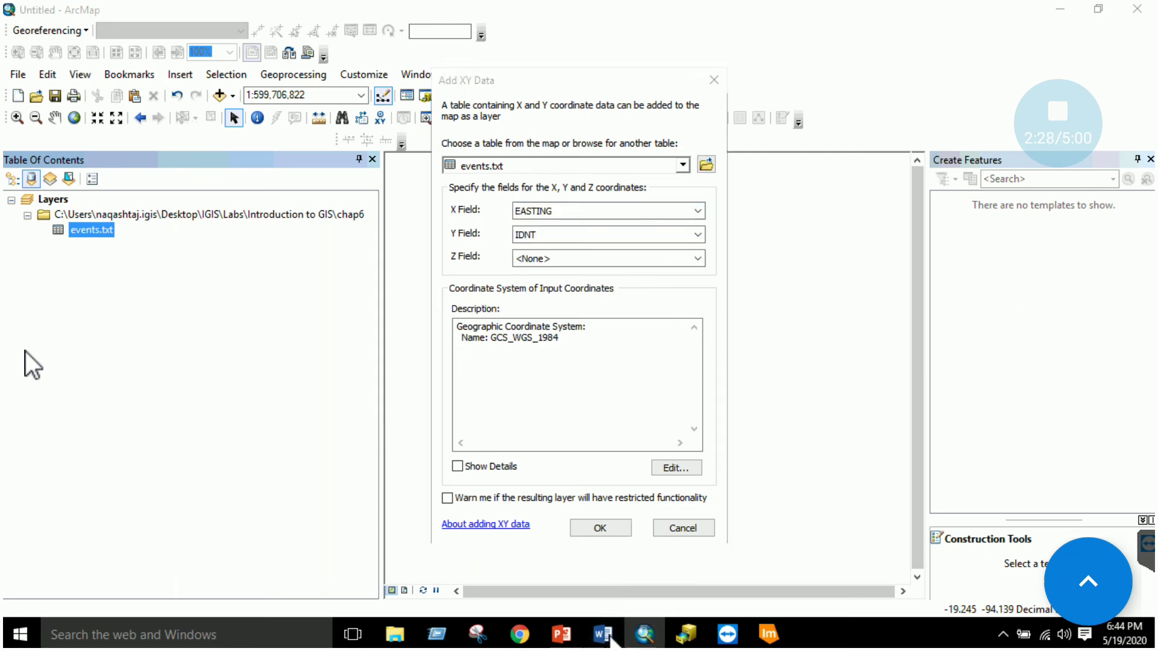
- Check the Task 3 field instructions in the chap6 Word document, return to ArcMap and set NORTHING as the Y field
{"action": "left_click", "coordinate": [603, 634]}
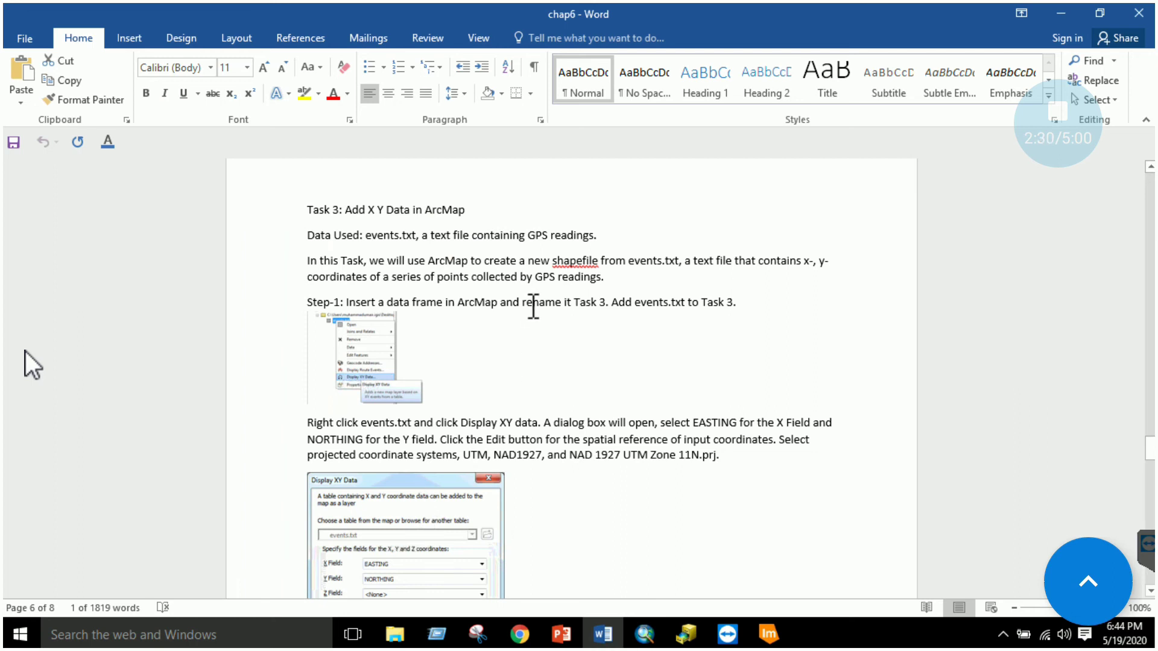
{"action": "scroll", "coordinate": [537, 350], "scroll_direction": "down", "scroll_amount": 1}
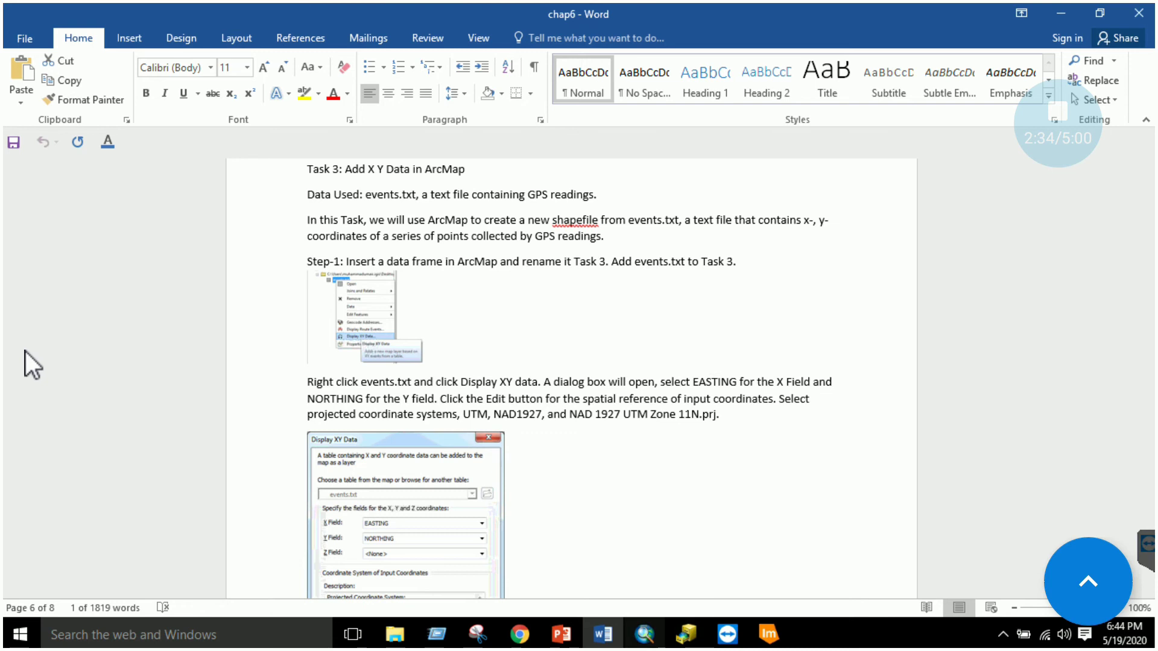
{"action": "left_click", "coordinate": [644, 634]}
{"action": "left_click", "coordinate": [640, 233]}
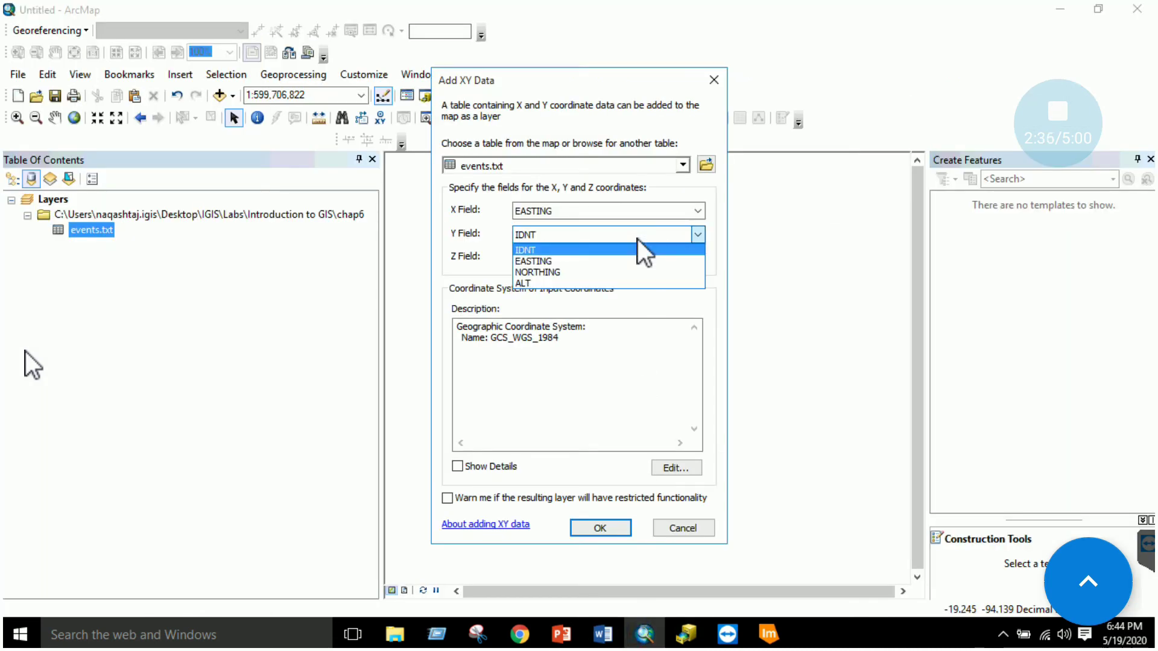
{"action": "left_click", "coordinate": [632, 272]}
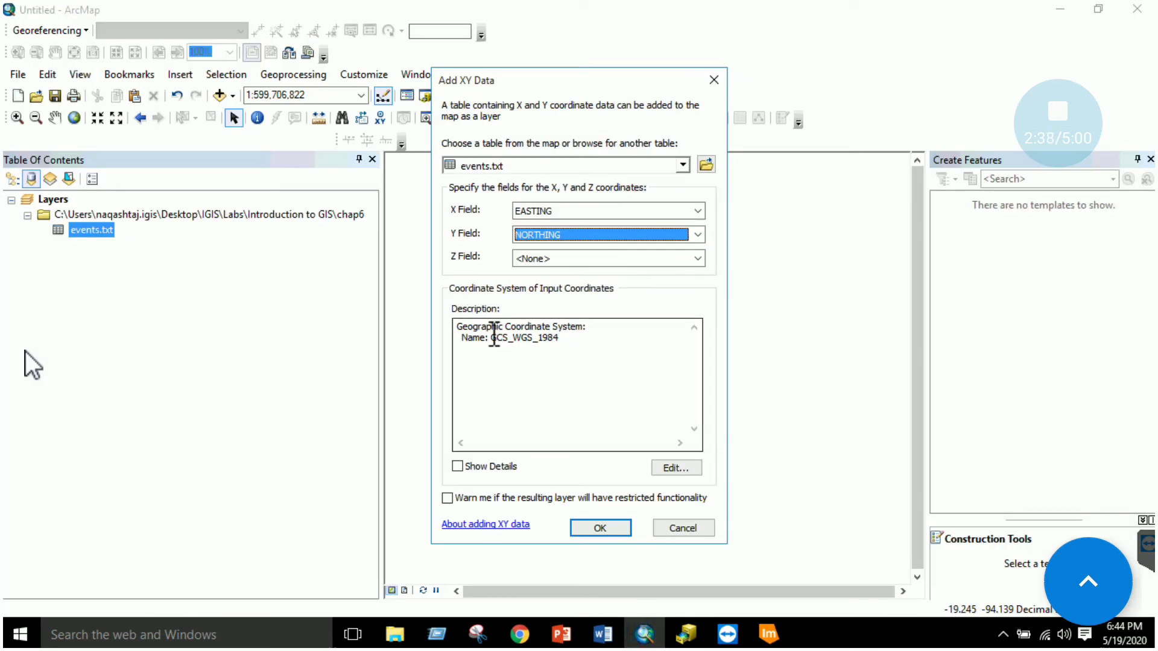
- Keep GCS_WGS_1984 as the coordinate system of the input coordinates and add the events.txt points to the map
{"action": "left_click", "coordinate": [679, 470]}
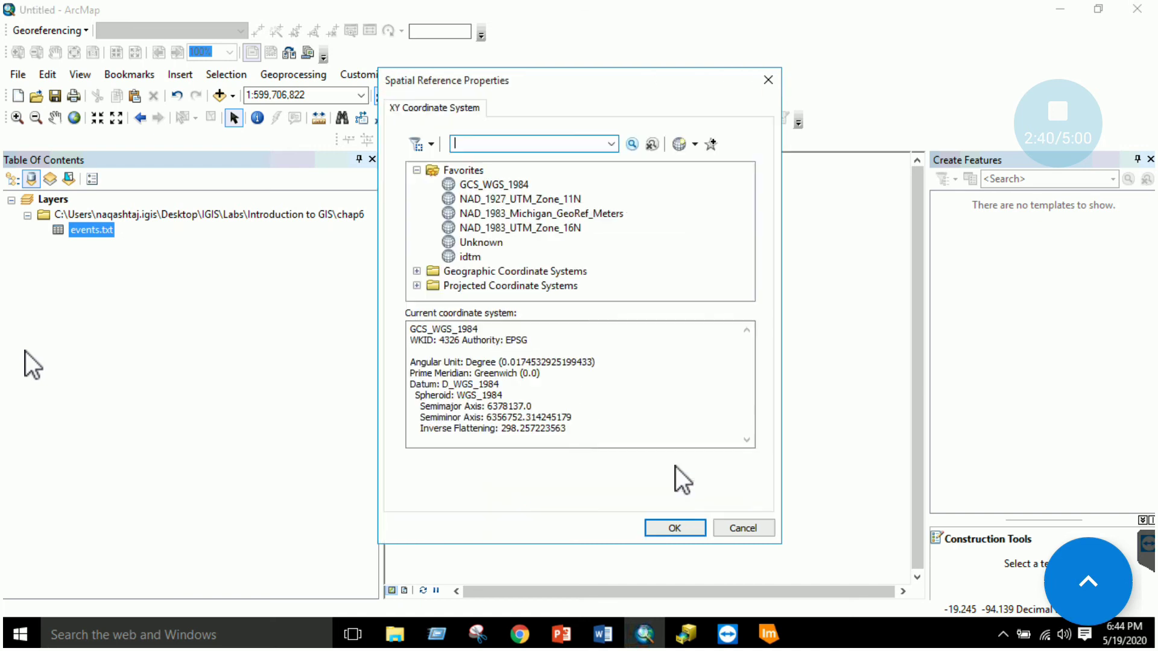
{"action": "left_click", "coordinate": [687, 533]}
{"action": "left_click", "coordinate": [603, 527]}
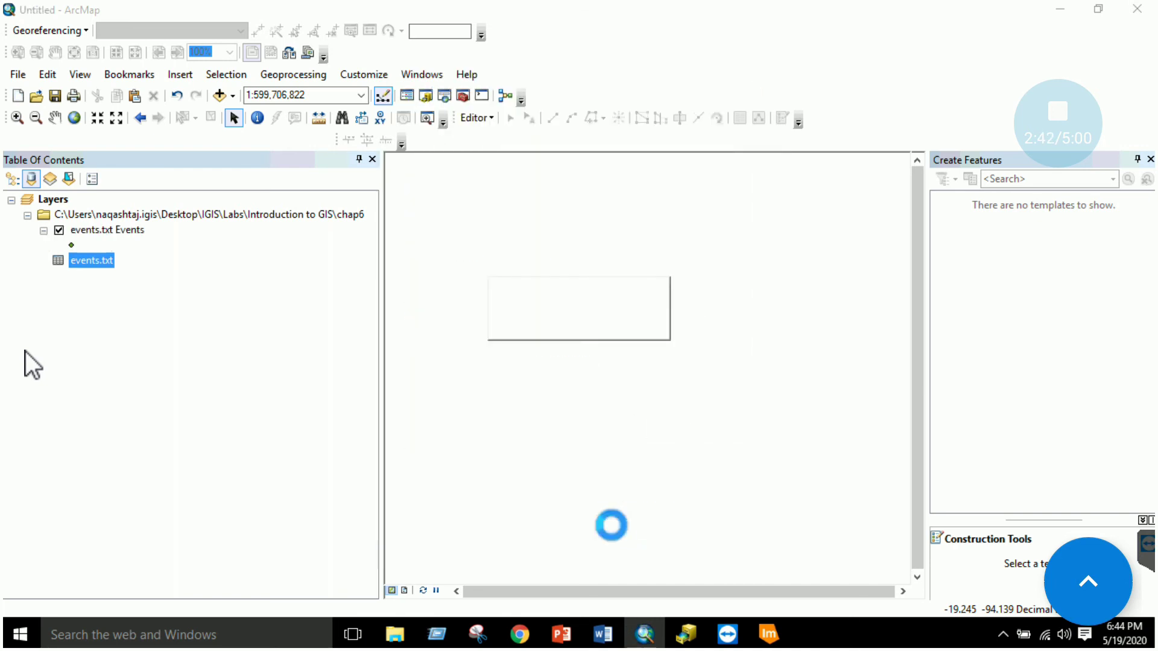
- Export all features of the events.txt Events layer to Export_Output.shp in the Downloads folder and add the exported shapefile to the map
{"action": "right_click", "coordinate": [103, 231]}
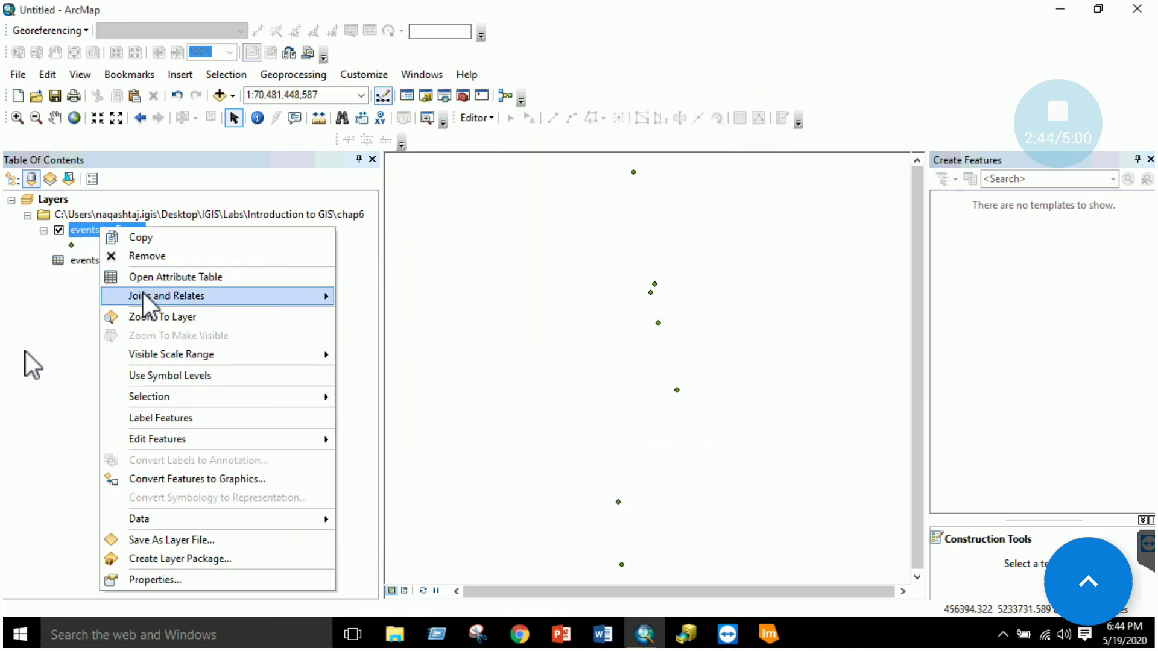
{"action": "key", "text": "Escape"}
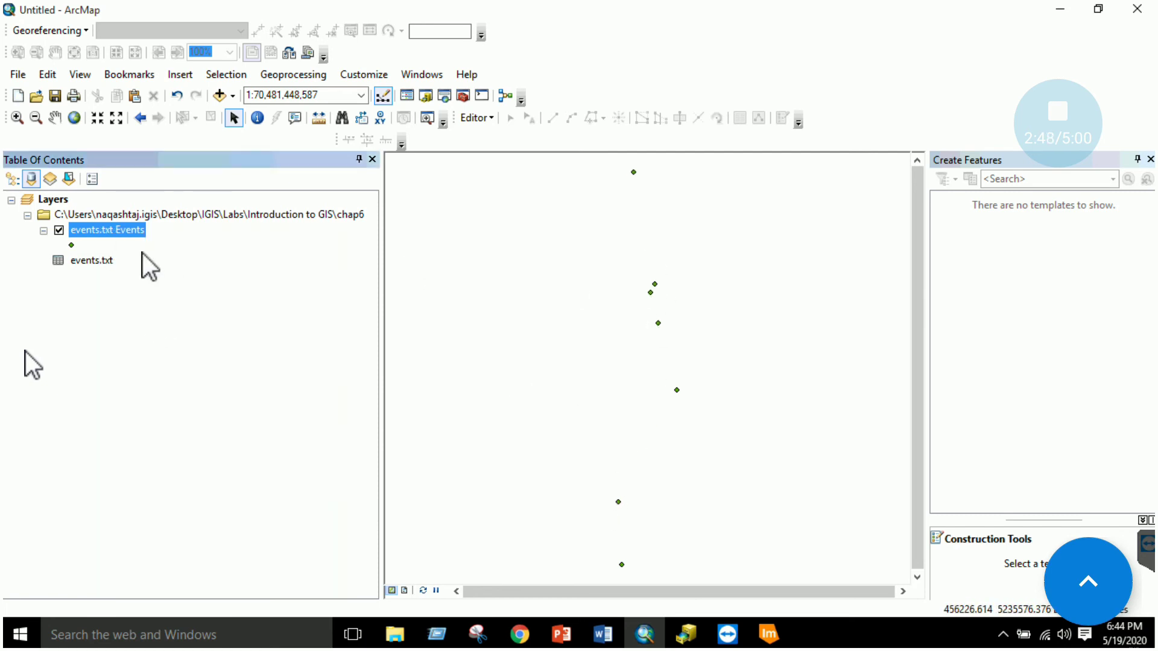
{"action": "right_click", "coordinate": [125, 230]}
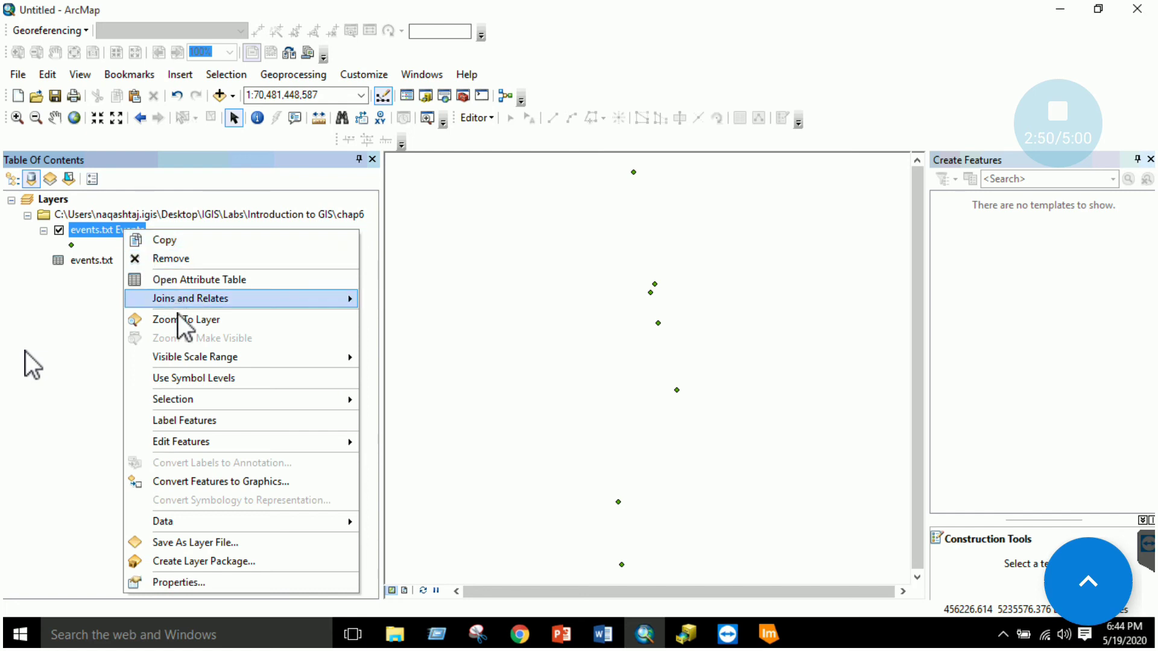
{"action": "mouse_move", "coordinate": [201, 523]}
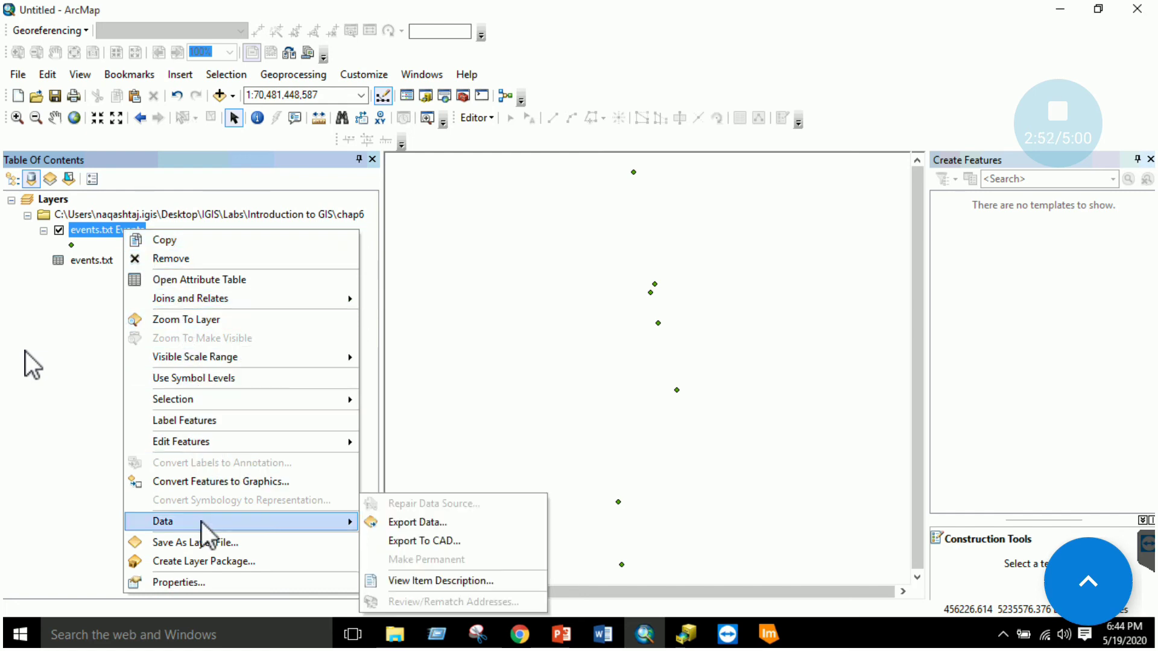
{"action": "left_click", "coordinate": [420, 524]}
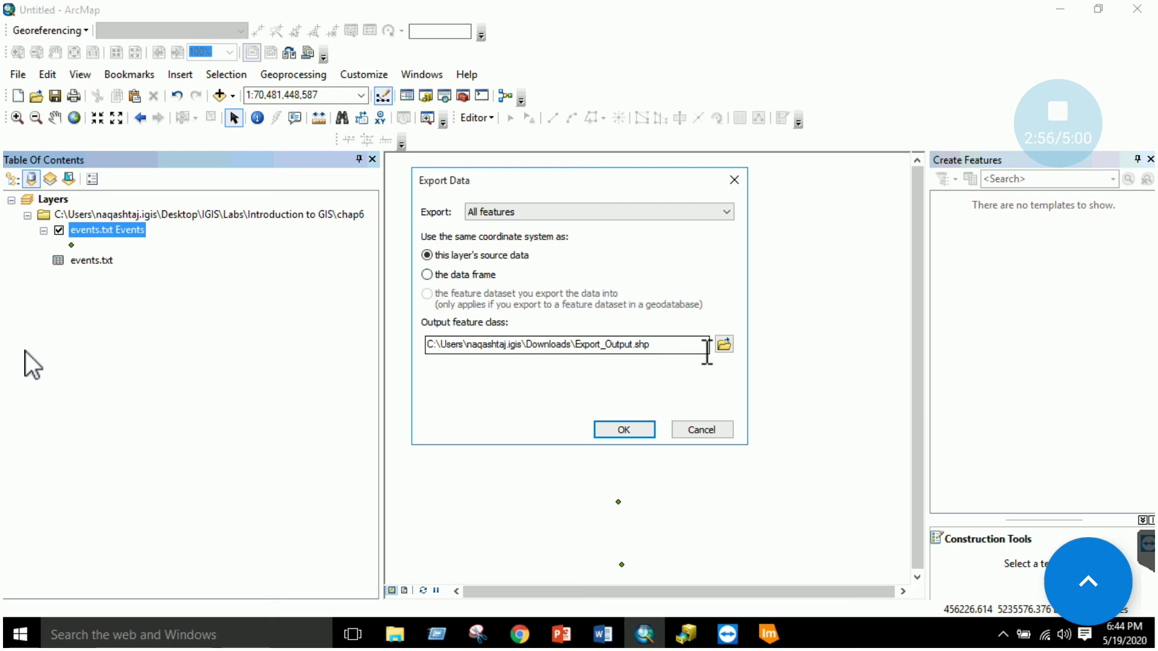
{"action": "left_click", "coordinate": [651, 430]}
{"action": "left_click", "coordinate": [610, 386]}
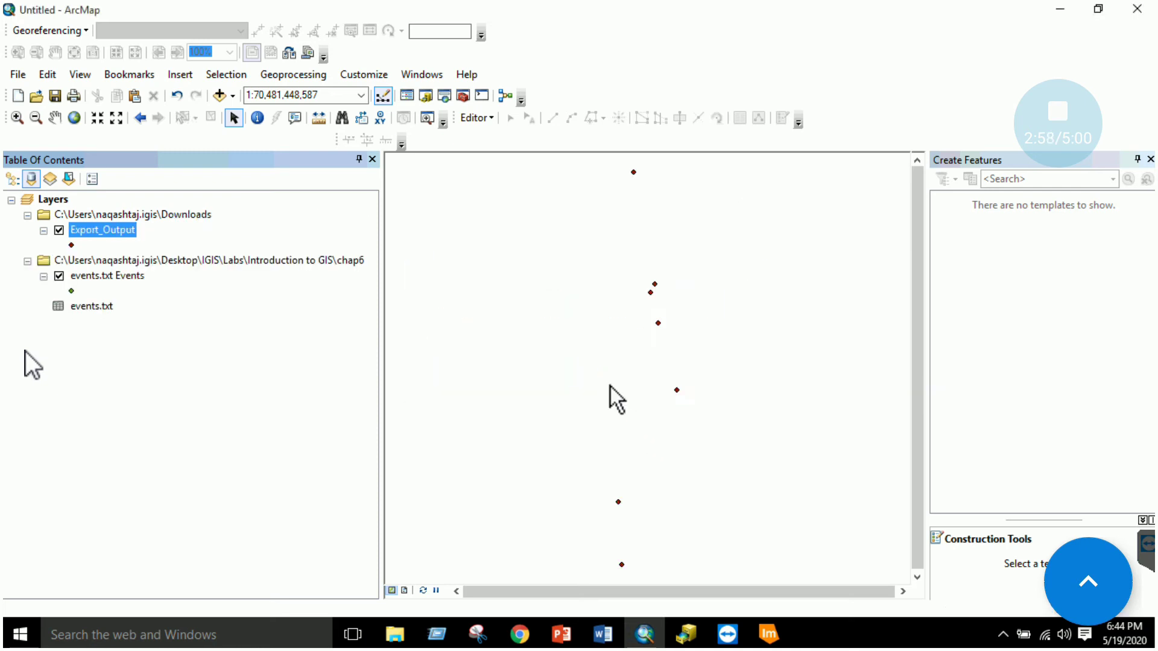
- Remove the events.txt Events layer and the events.txt table from the map
{"action": "right_click", "coordinate": [93, 276]}
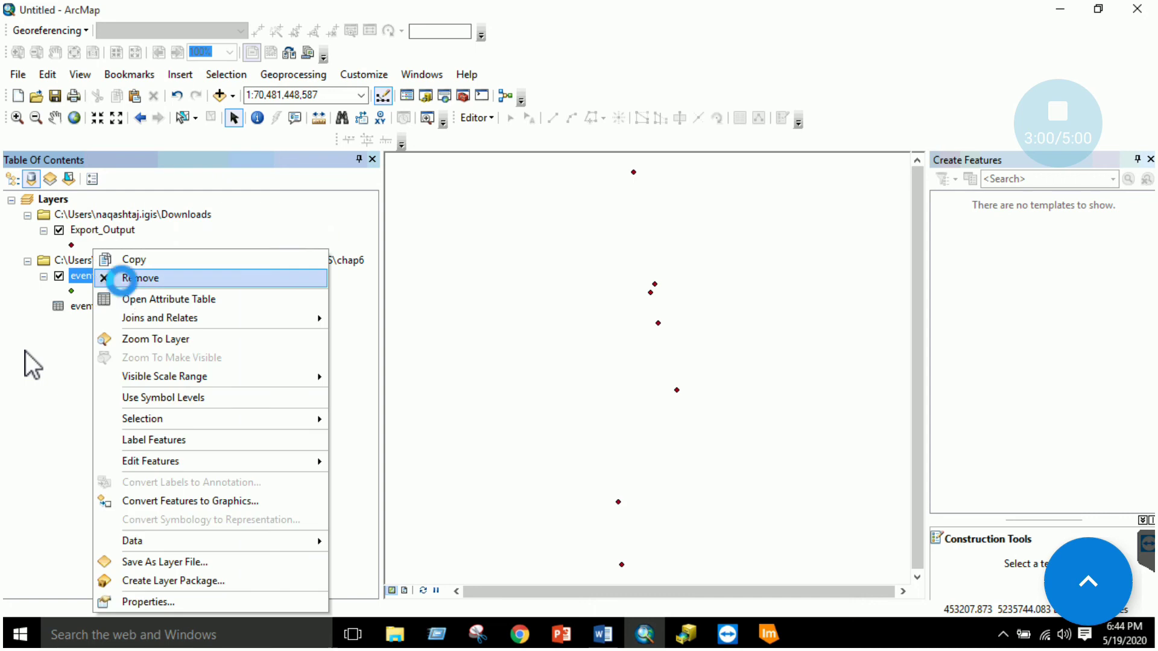
{"action": "left_click", "coordinate": [122, 278]}
{"action": "right_click", "coordinate": [117, 262]}
{"action": "left_click", "coordinate": [136, 269]}
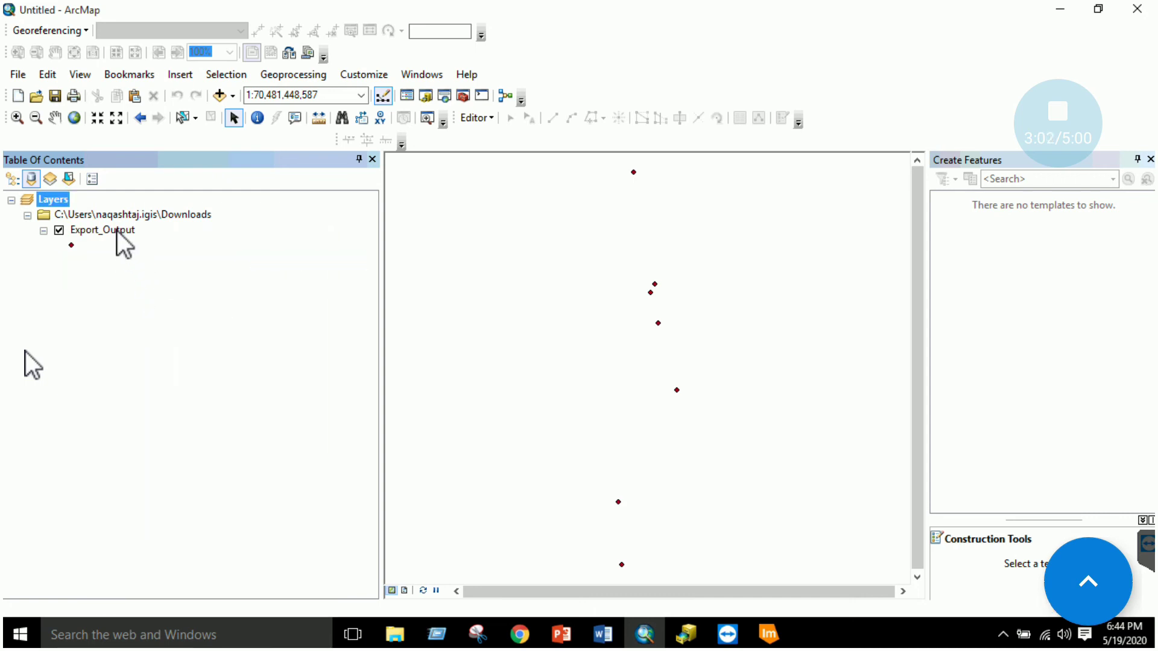
- Start adding XY data again and choose quake.txt from the chap6 folder as the source table
{"action": "left_click", "coordinate": [82, 232]}
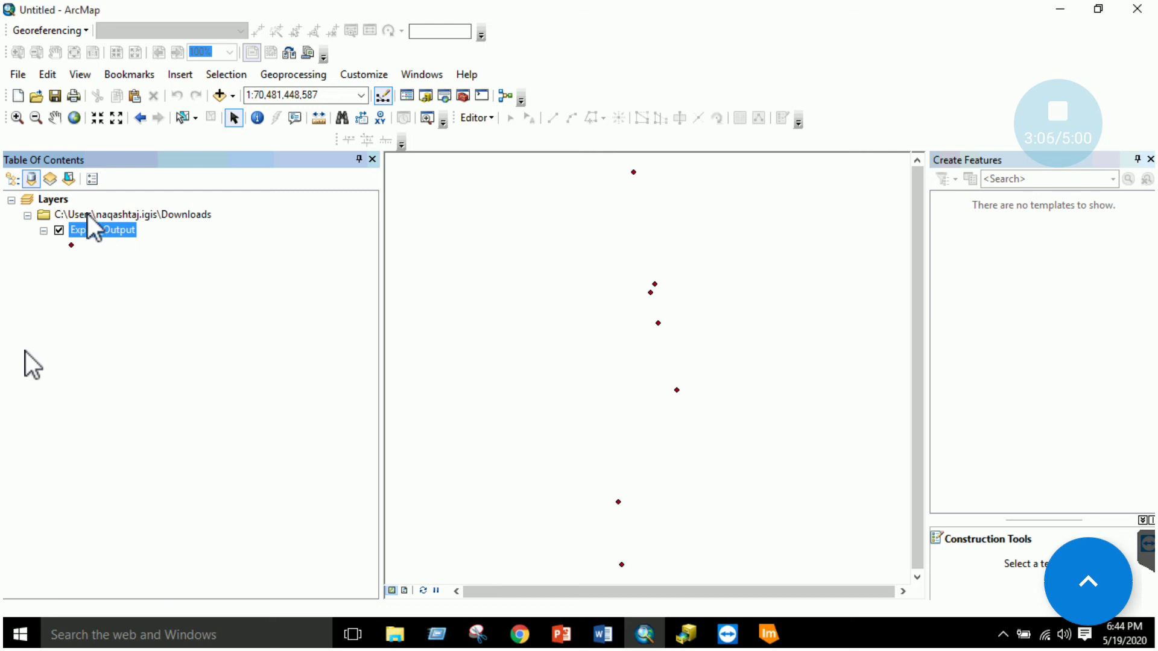
{"action": "right_click", "coordinate": [71, 205]}
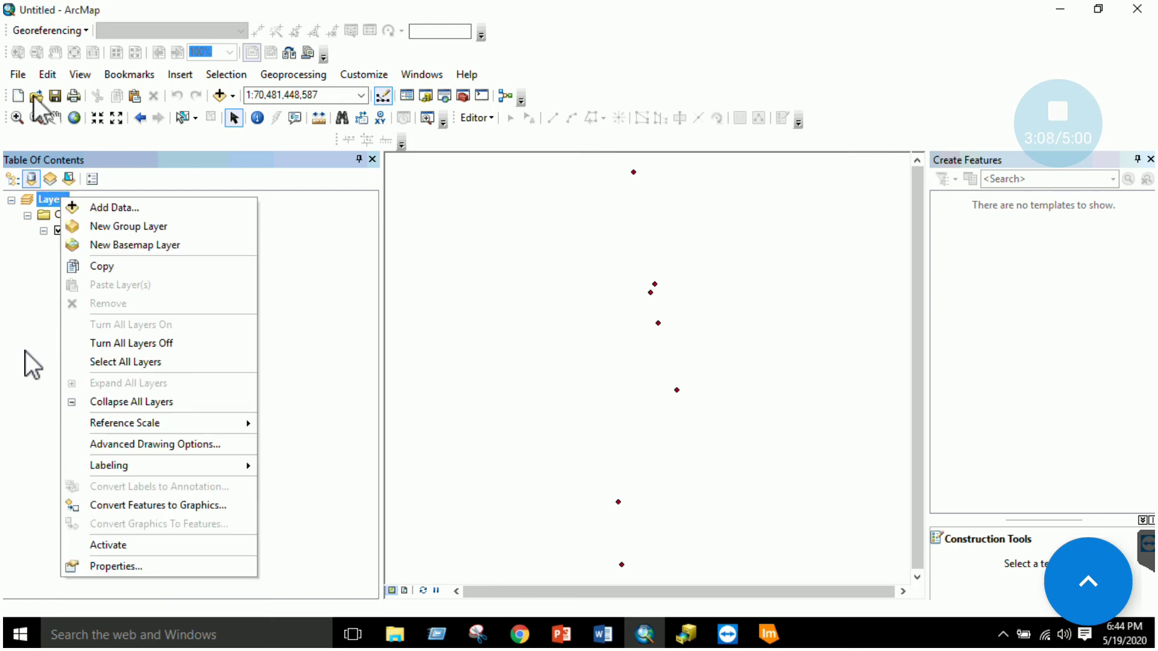
{"action": "left_click", "coordinate": [18, 72]}
{"action": "mouse_move", "coordinate": [66, 214]}
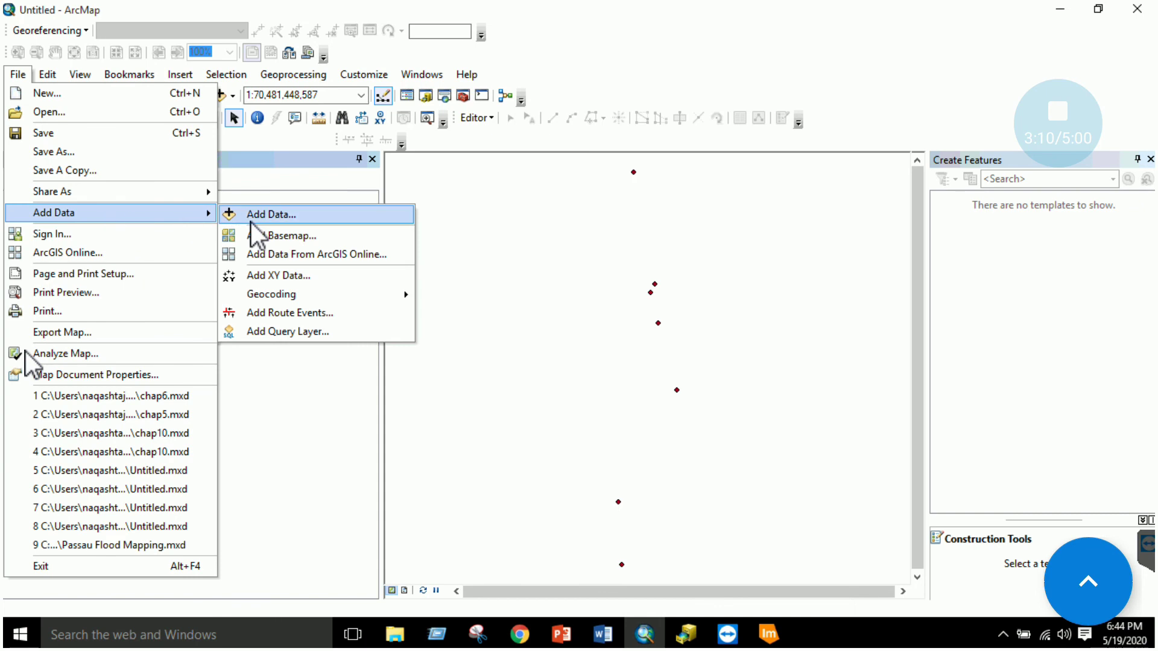
{"action": "left_click", "coordinate": [273, 278]}
{"action": "left_click", "coordinate": [705, 164]}
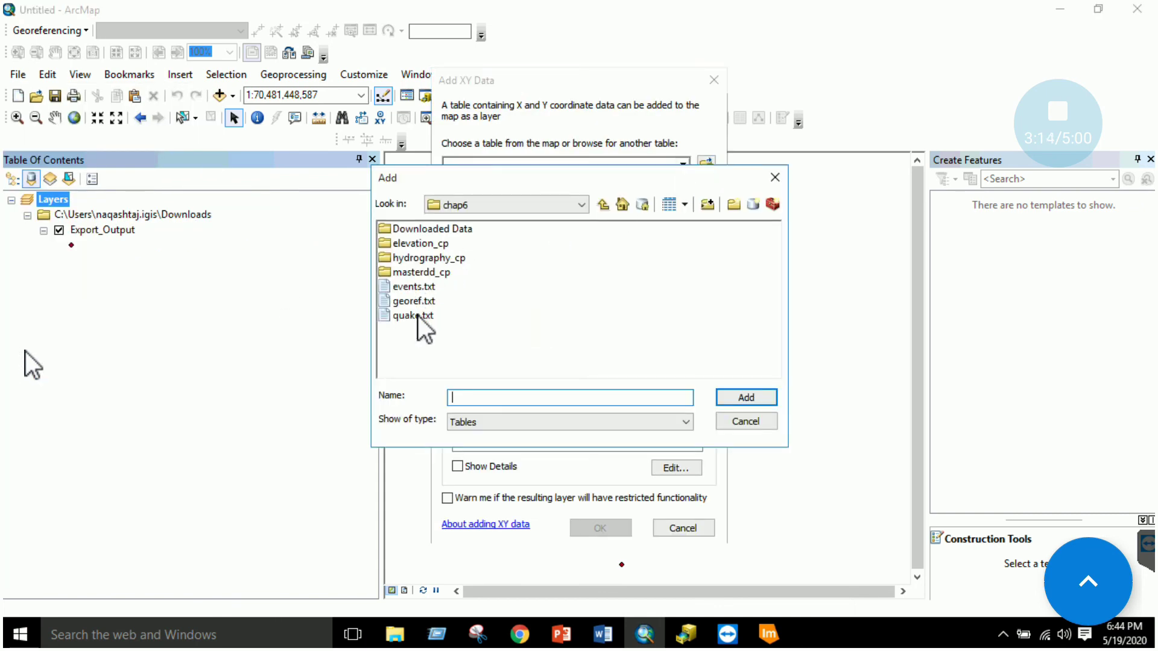
{"action": "double_click", "coordinate": [418, 316]}
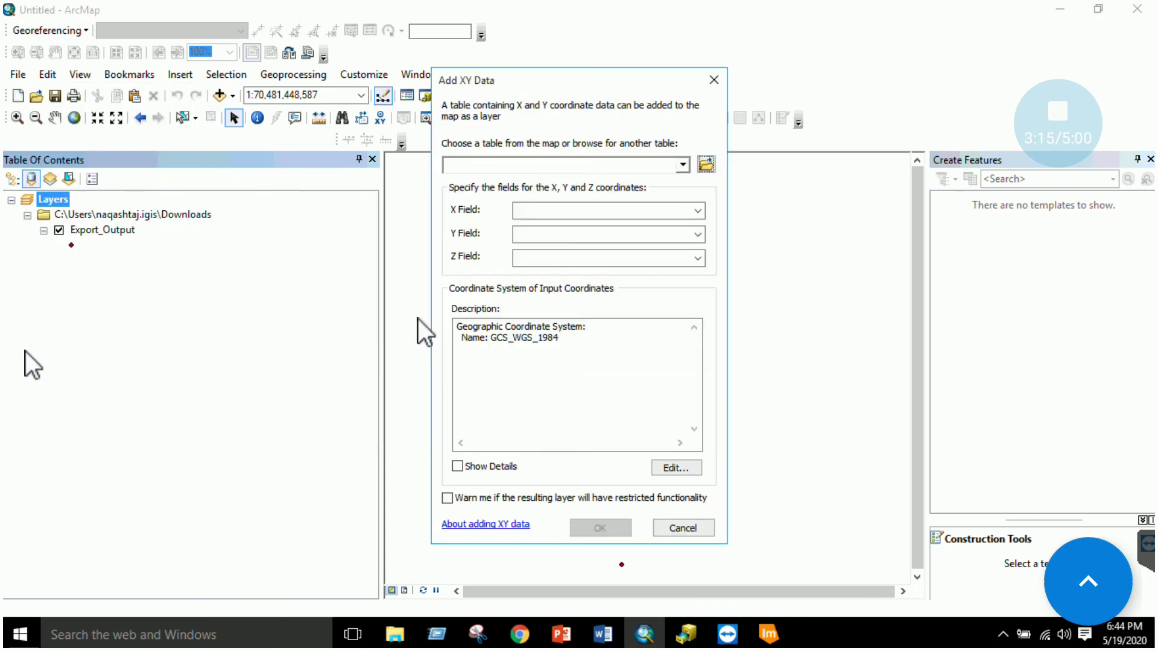
{"action": "left_click", "coordinate": [549, 213]}
{"action": "left_click", "coordinate": [550, 225]}
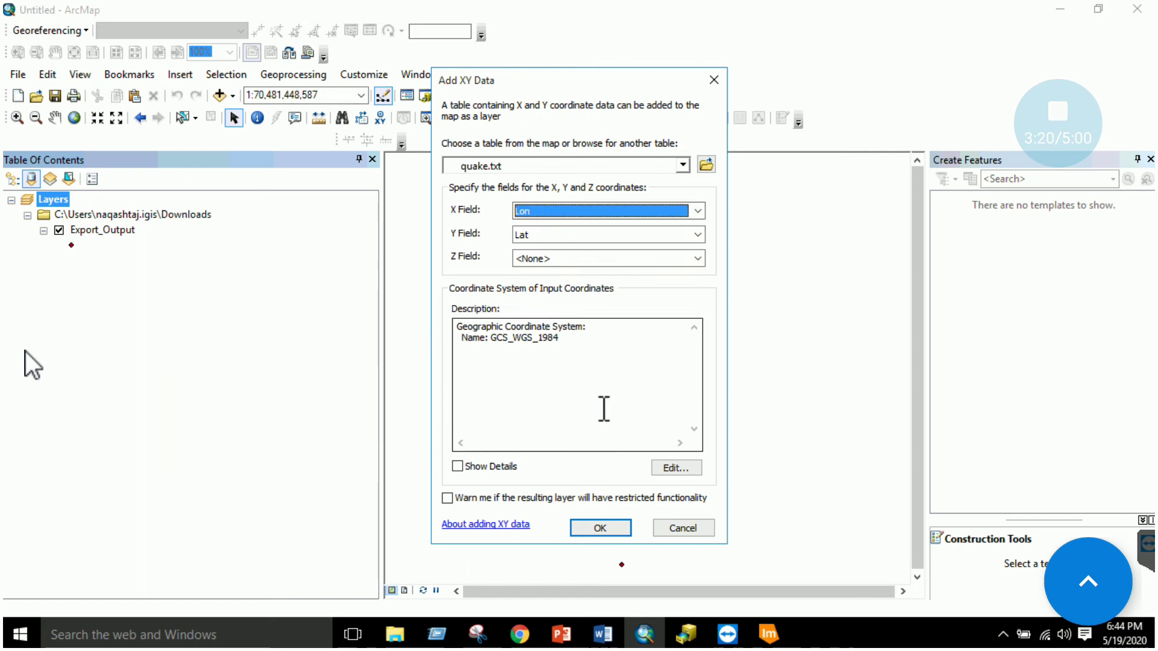
{"action": "left_click", "coordinate": [594, 528]}
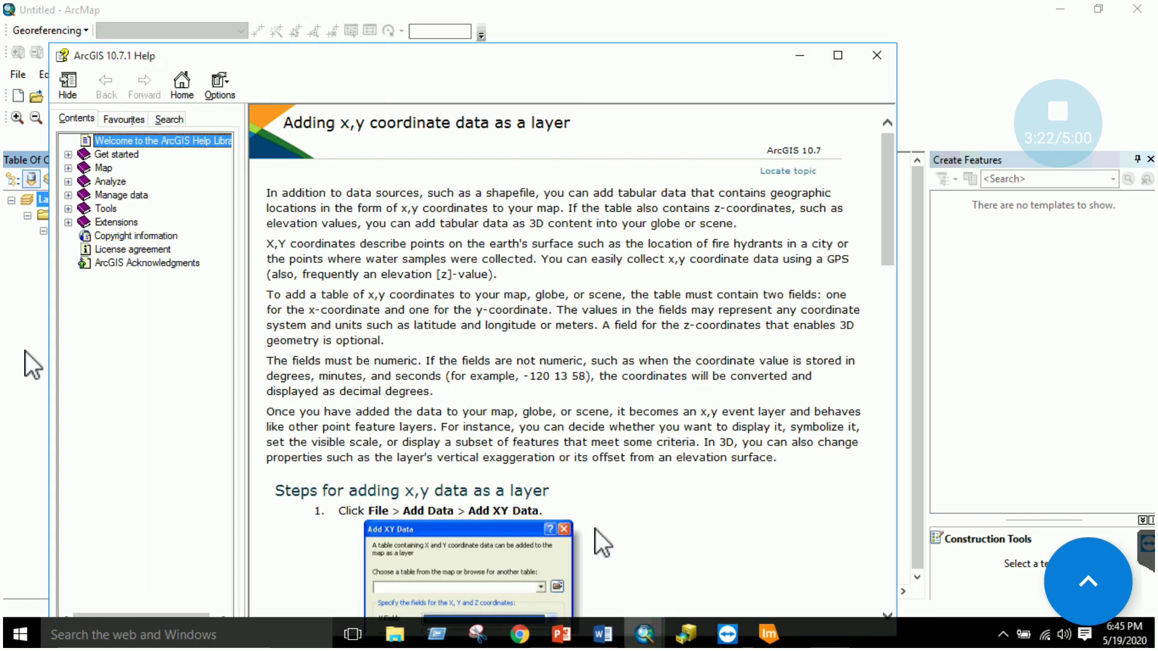
{"action": "left_click", "coordinate": [644, 633]}
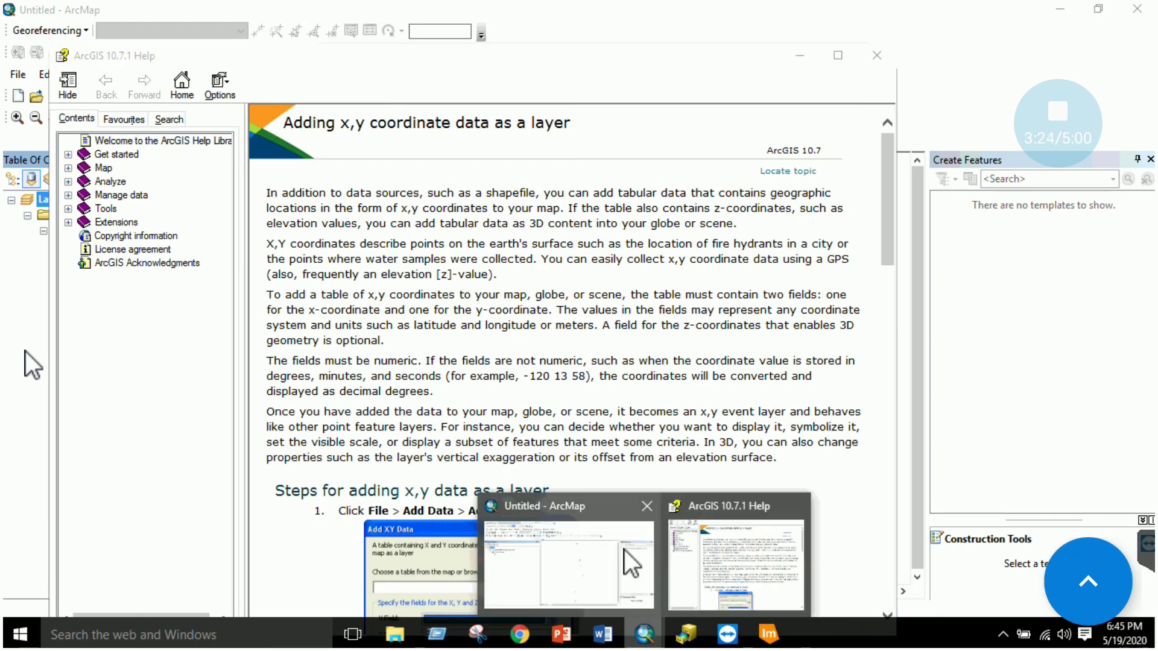
{"action": "left_click", "coordinate": [372, 256]}
{"action": "left_click", "coordinate": [876, 55]}
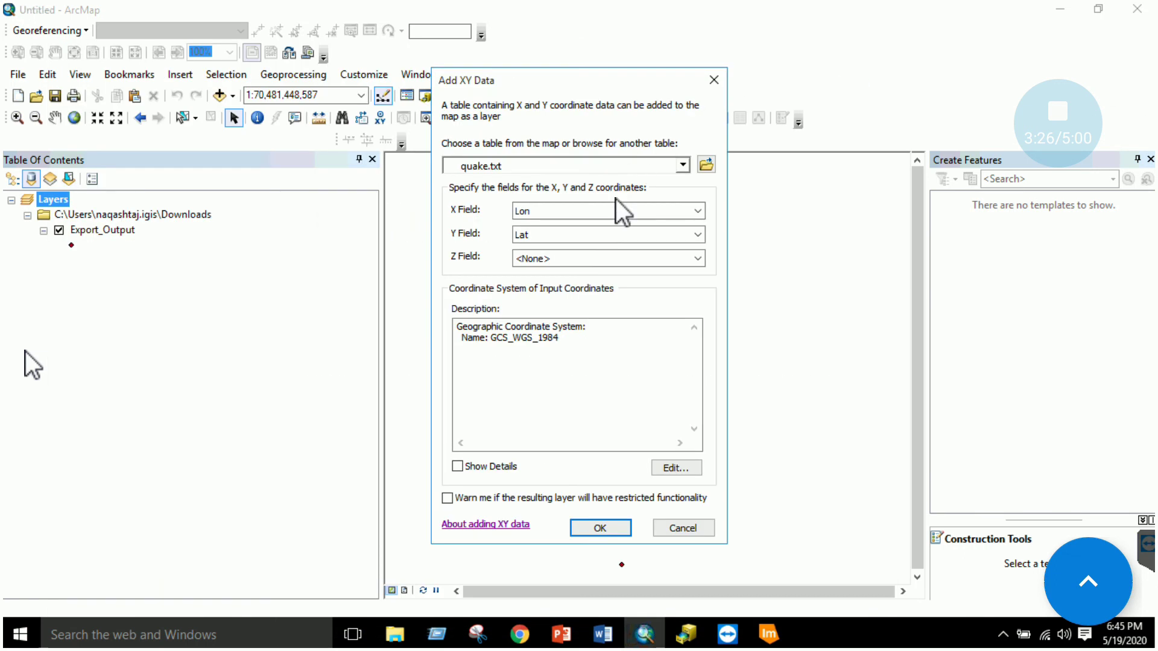
- Assign Lat as the X field and Lon as the Y field of quake.txt and add its points to the map
{"action": "left_click", "coordinate": [573, 211]}
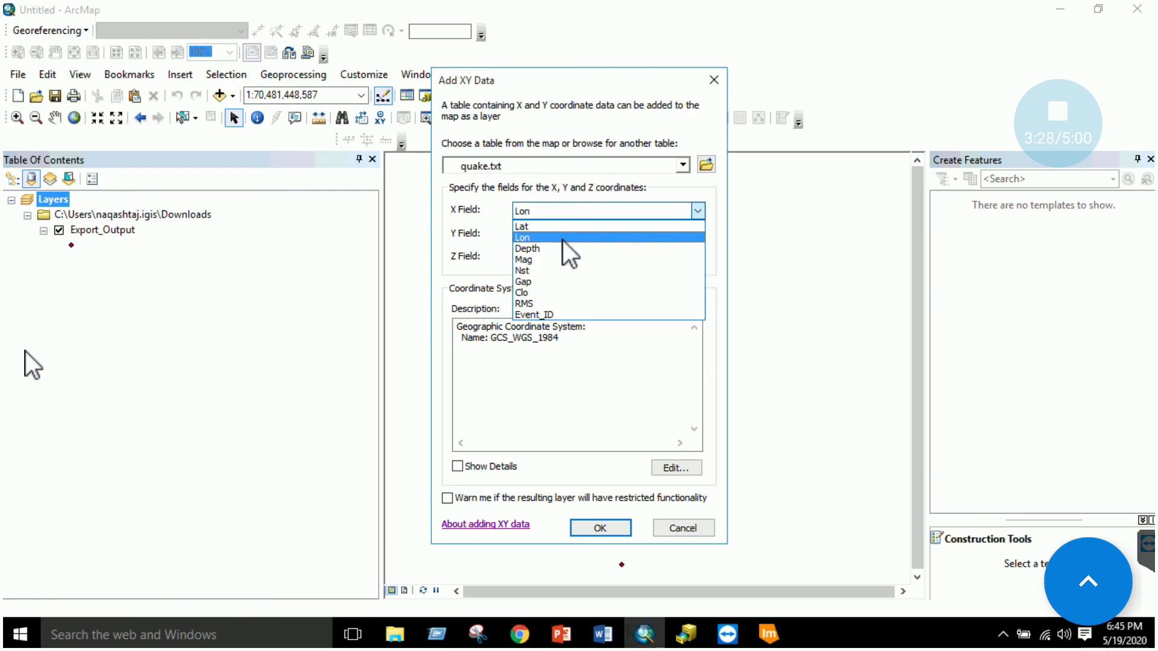
{"action": "left_click", "coordinate": [563, 227]}
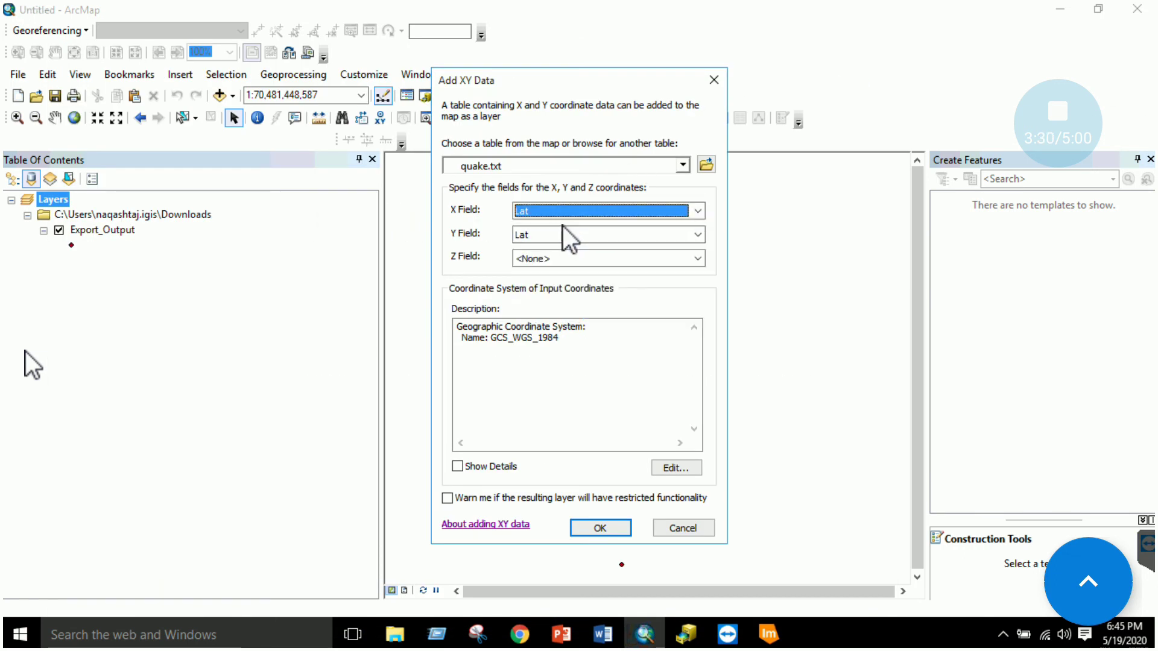
{"action": "left_click", "coordinate": [557, 235]}
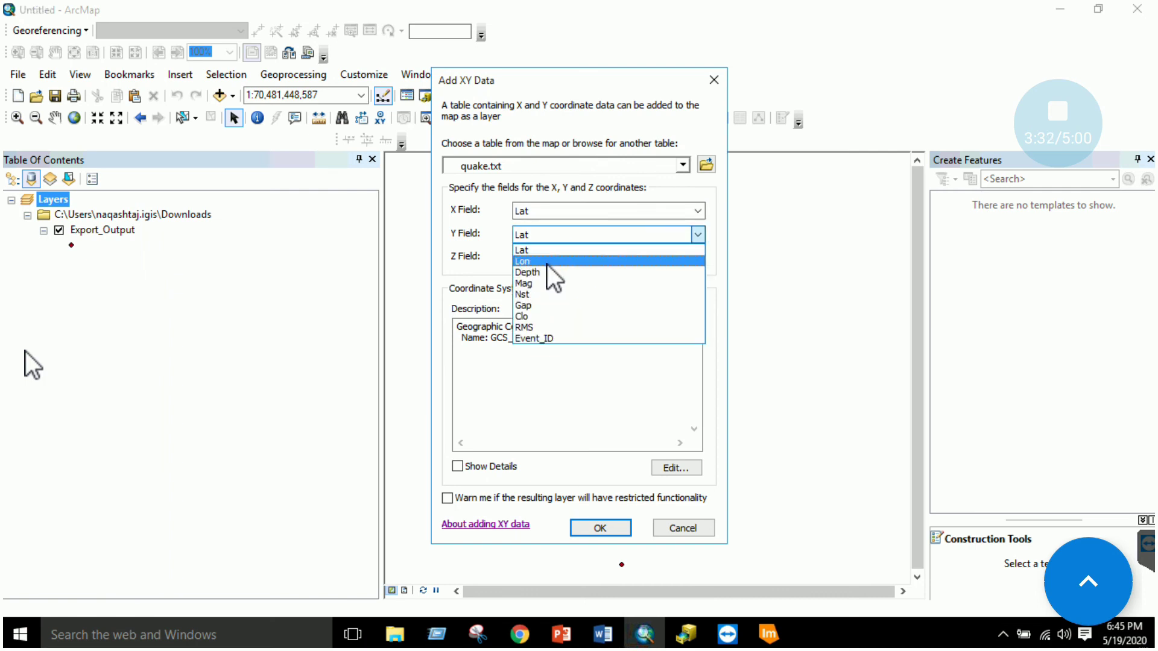
{"action": "left_click", "coordinate": [553, 262]}
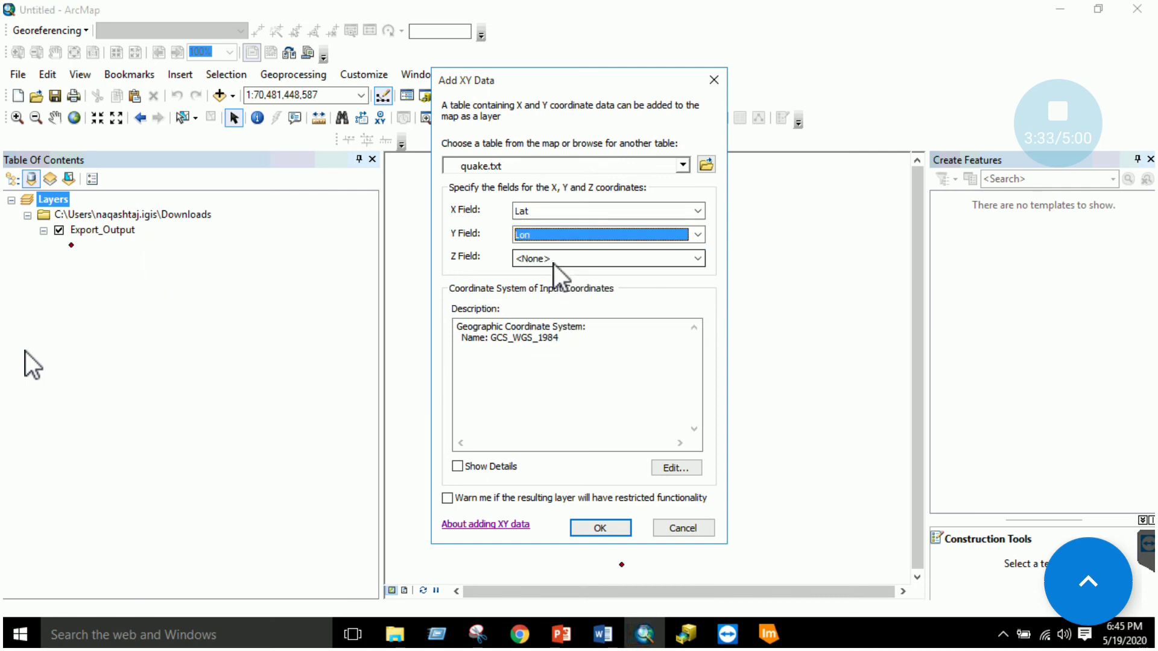
{"action": "left_click", "coordinate": [609, 531]}
- Remove the Export_Output layer from the map and zoom to the extent of the quake.txt Events layer
{"action": "right_click", "coordinate": [101, 276]}
{"action": "left_click", "coordinate": [152, 278]}
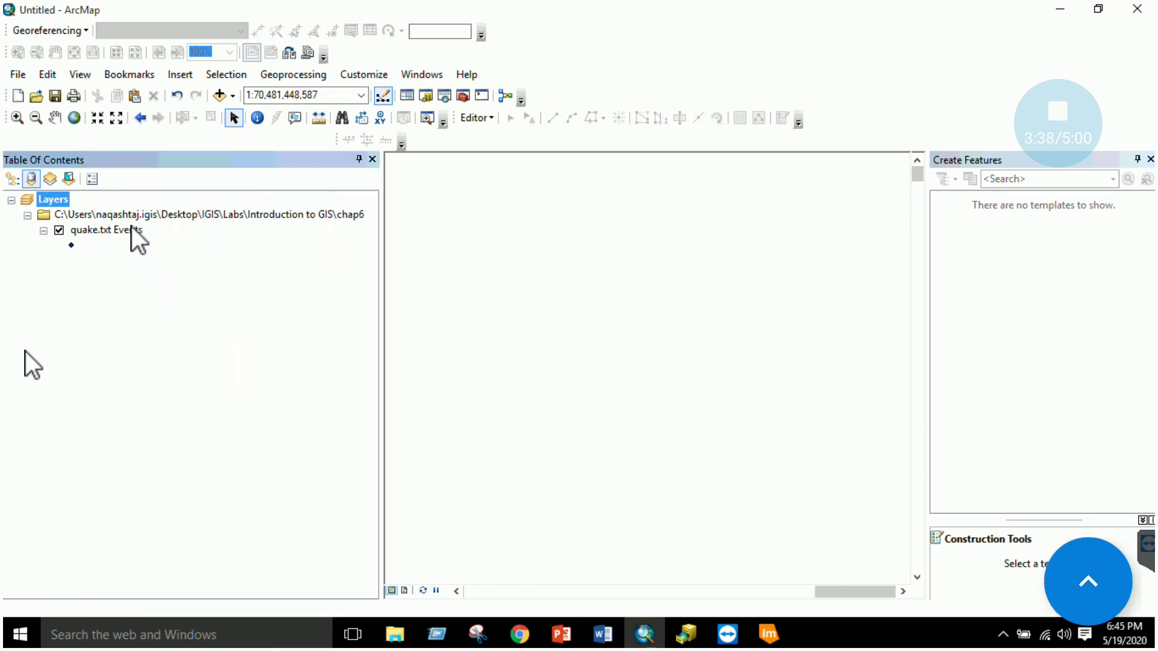
{"action": "right_click", "coordinate": [113, 229]}
{"action": "left_click", "coordinate": [179, 314]}
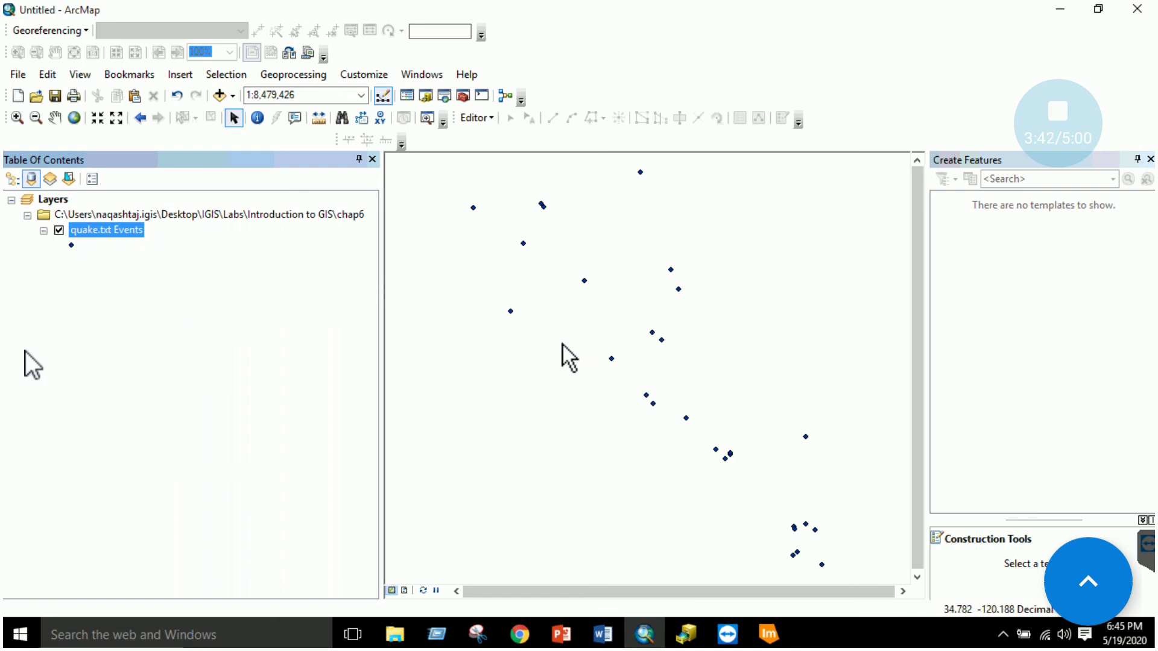
- Replace the quake.txt Events layer on the map with a shapefile of all its features, exported as Export_Output_2.shp in the Downloads folder
{"action": "right_click", "coordinate": [100, 229]}
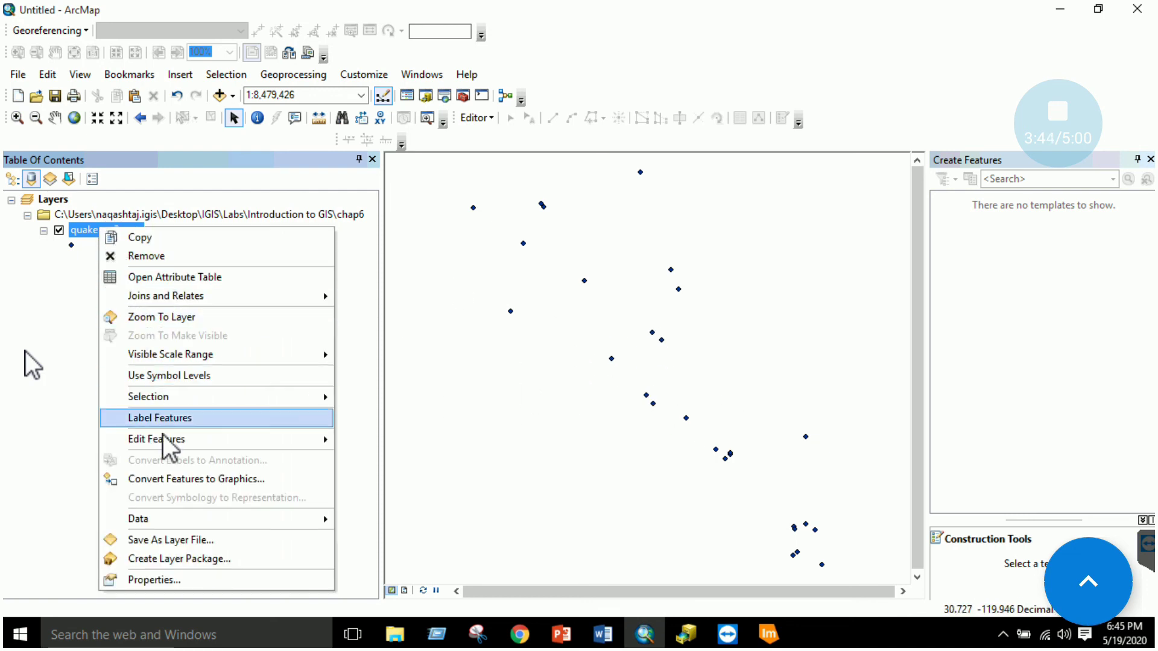
{"action": "mouse_move", "coordinate": [192, 520]}
{"action": "left_click", "coordinate": [412, 522]}
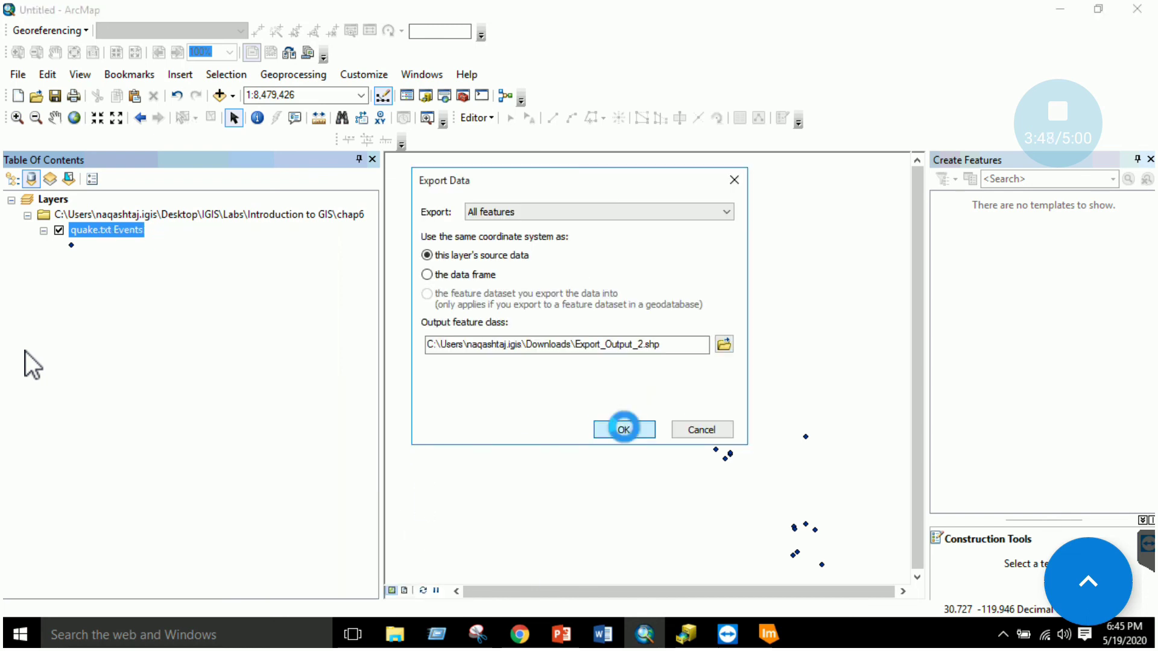
{"action": "left_click", "coordinate": [623, 429]}
{"action": "left_click", "coordinate": [627, 382]}
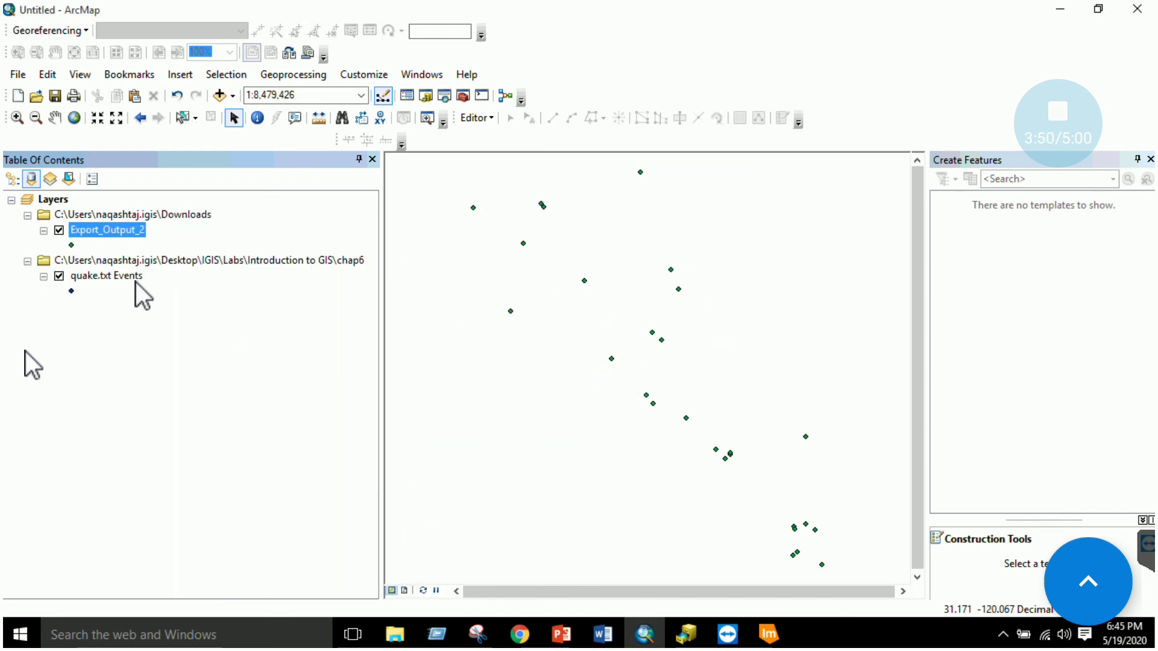
{"action": "right_click", "coordinate": [117, 276]}
{"action": "left_click", "coordinate": [151, 279]}
- Symbolize the Export_Output_2 layer by unique values of the Magt field, adding all of its values
{"action": "right_click", "coordinate": [123, 231]}
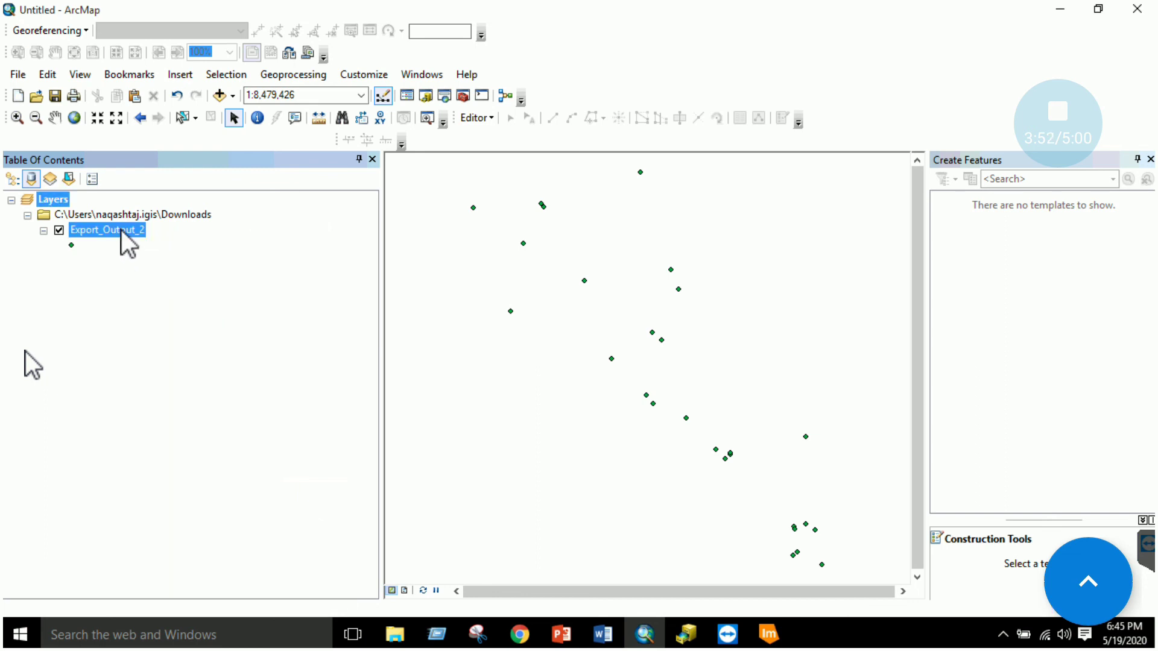
{"action": "left_click", "coordinate": [212, 581]}
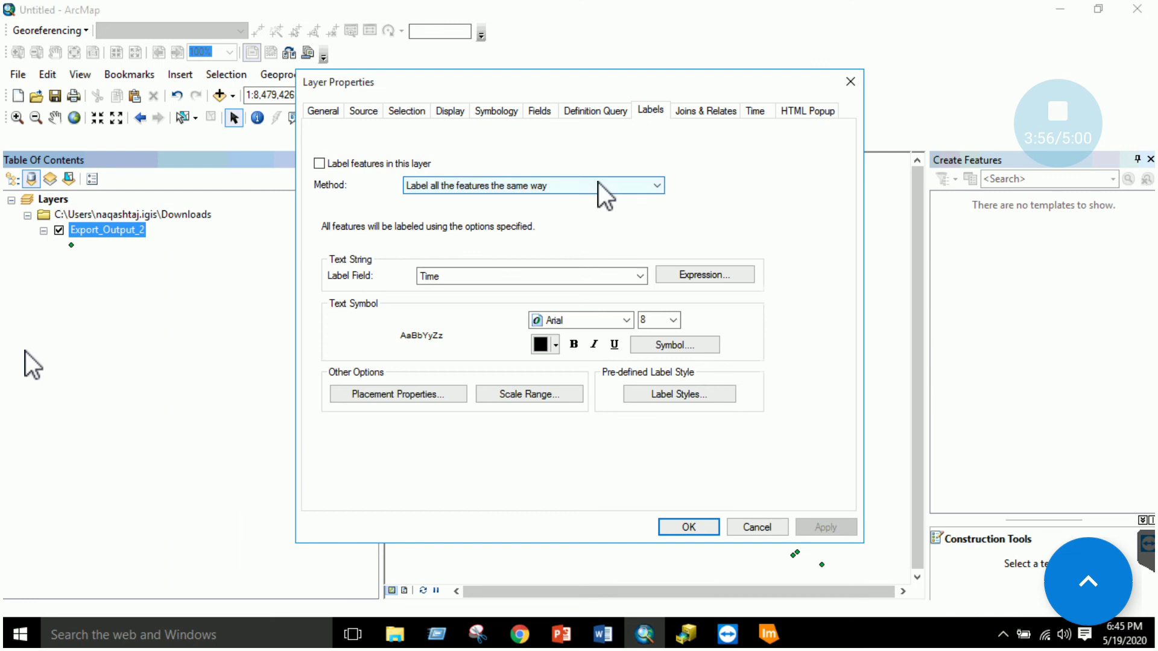
{"action": "left_click", "coordinate": [486, 111]}
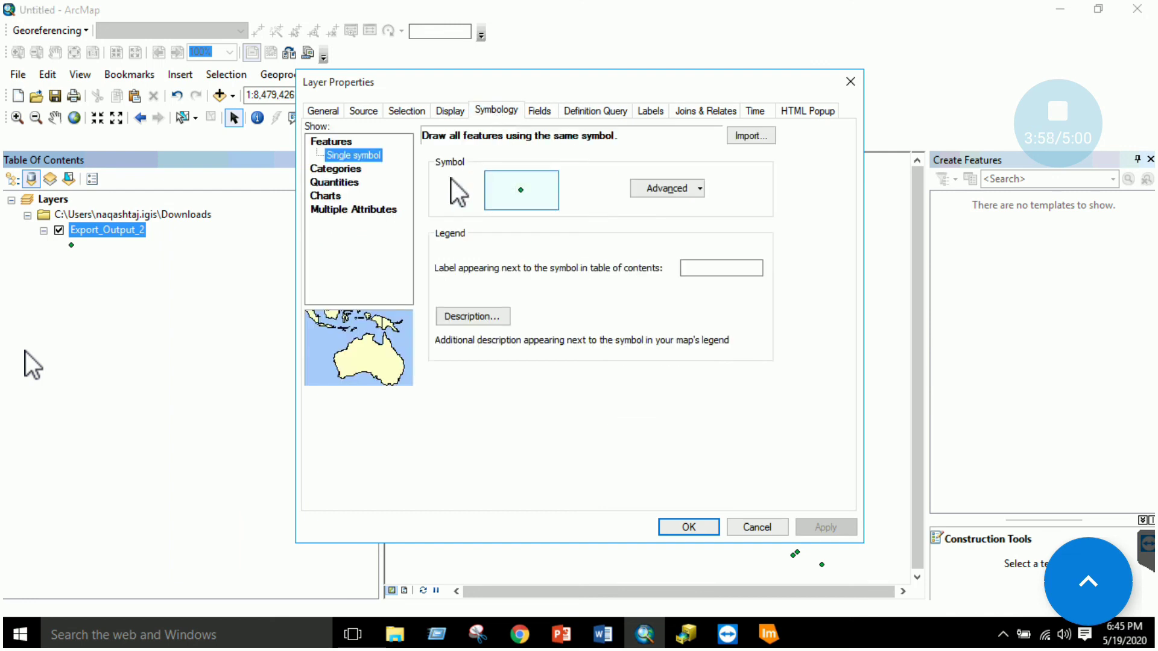
{"action": "left_click", "coordinate": [356, 172]}
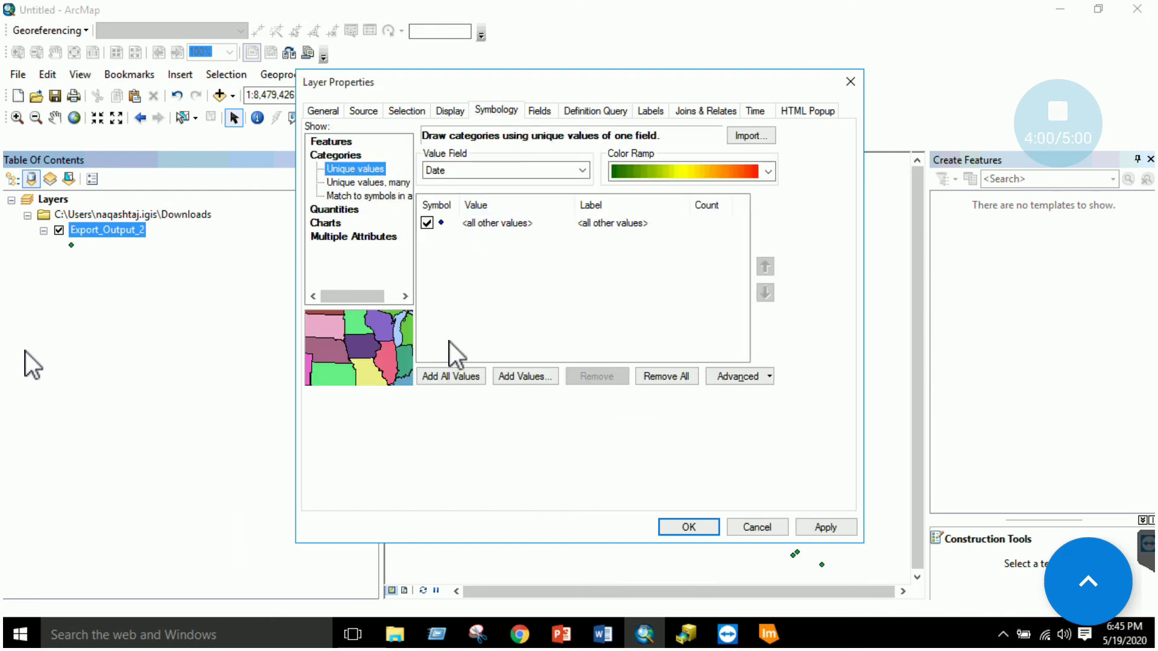
{"action": "left_click", "coordinate": [539, 173]}
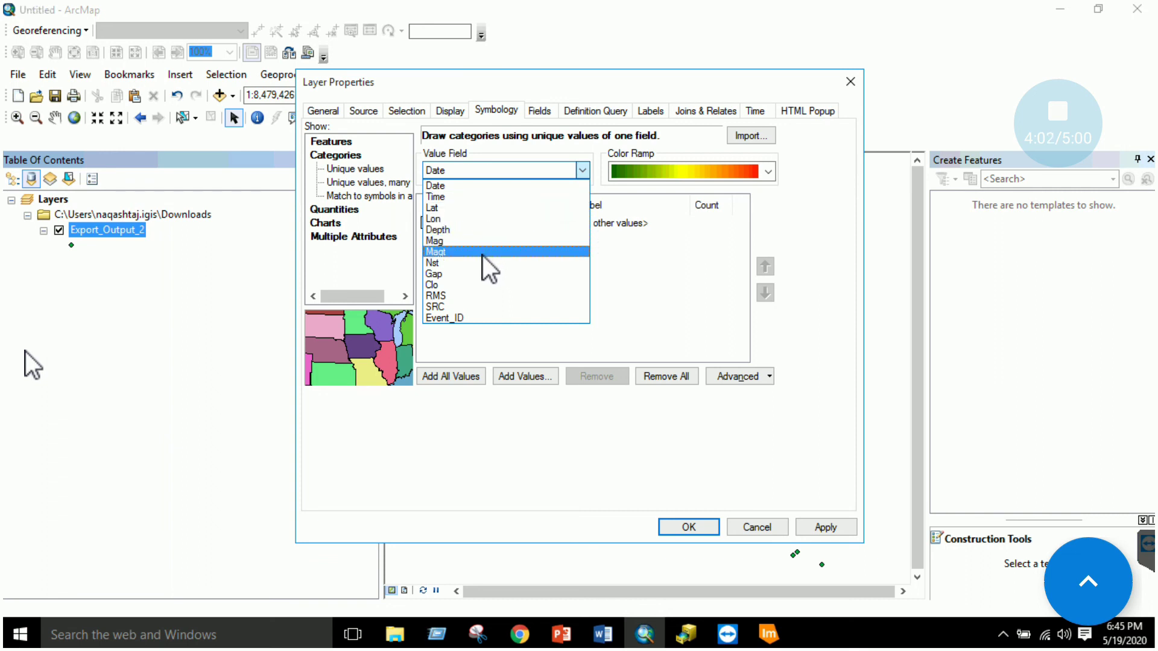
{"action": "left_click", "coordinate": [482, 253]}
{"action": "left_click", "coordinate": [458, 377]}
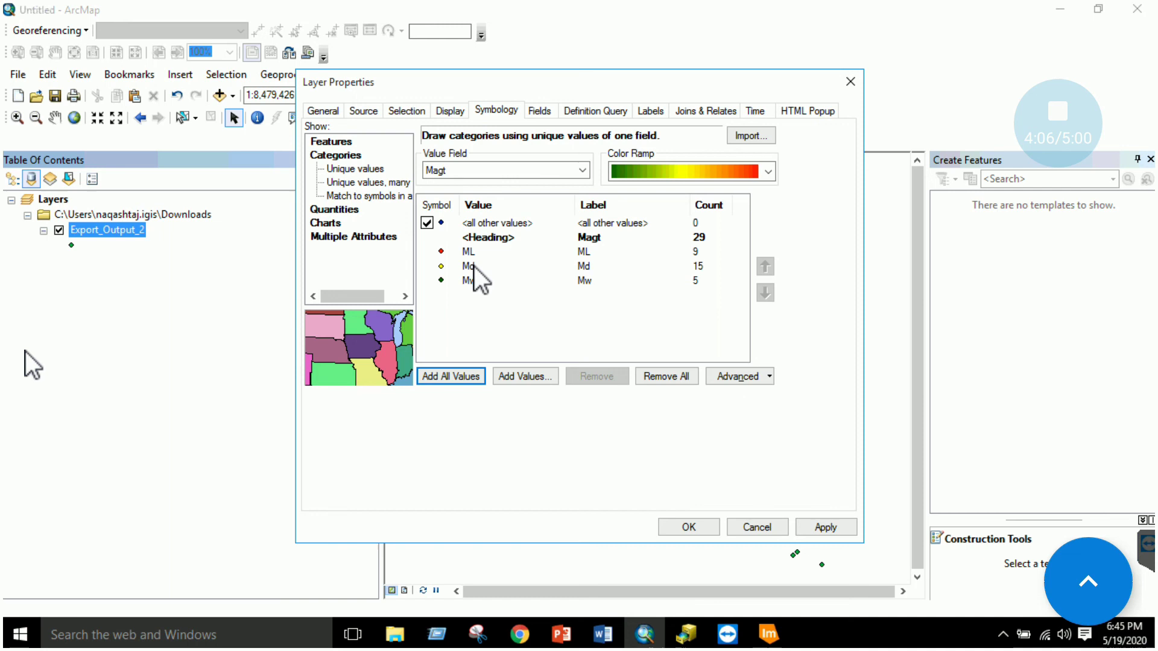
{"action": "left_click", "coordinate": [844, 529]}
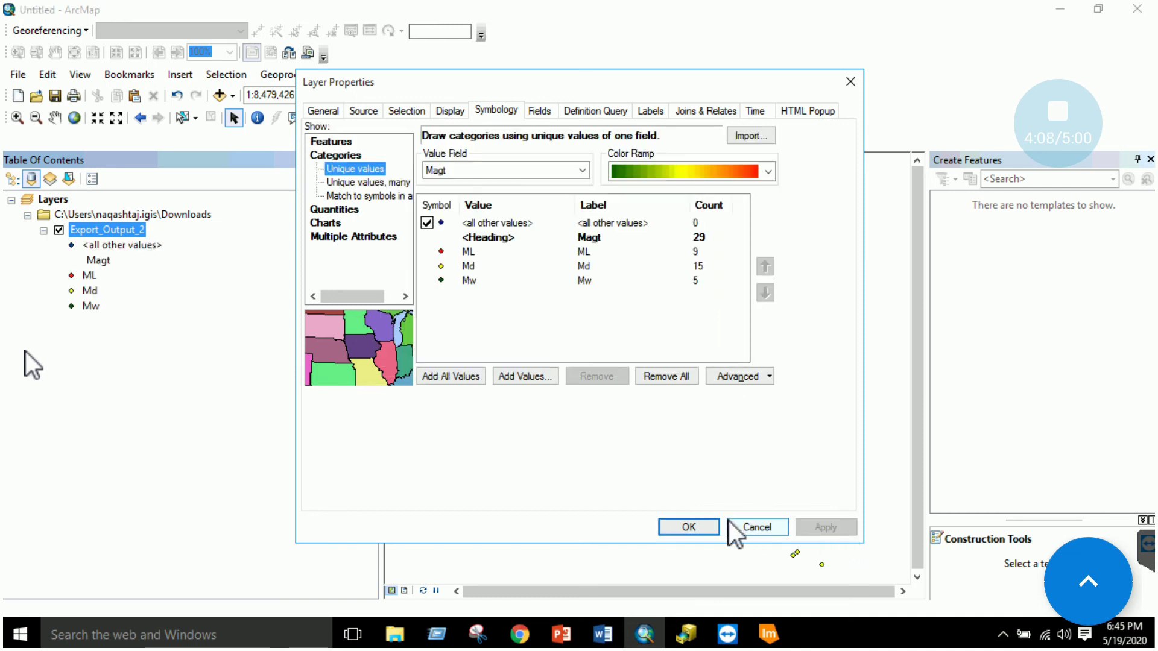
{"action": "left_click", "coordinate": [735, 528]}
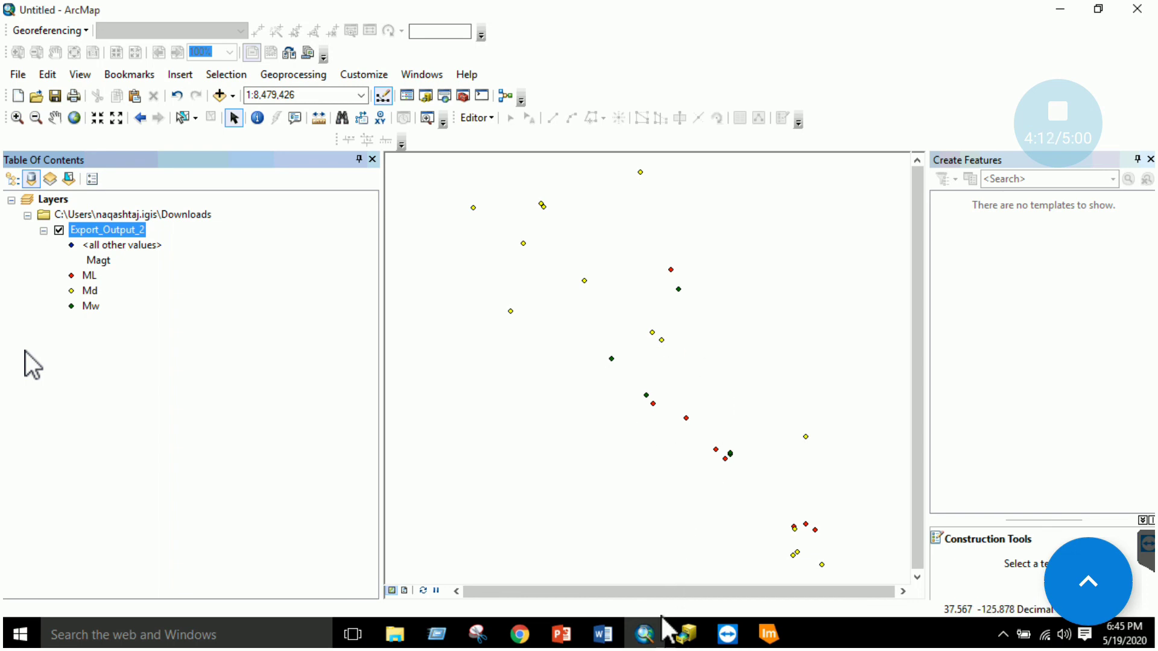
- Switch to the chap6 document in Word, read the remaining tasks and questions down to the last page, and return to ArcMap
{"action": "left_click", "coordinate": [603, 633]}
{"action": "scroll", "coordinate": [521, 324], "scroll_direction": "down", "scroll_amount": 15}
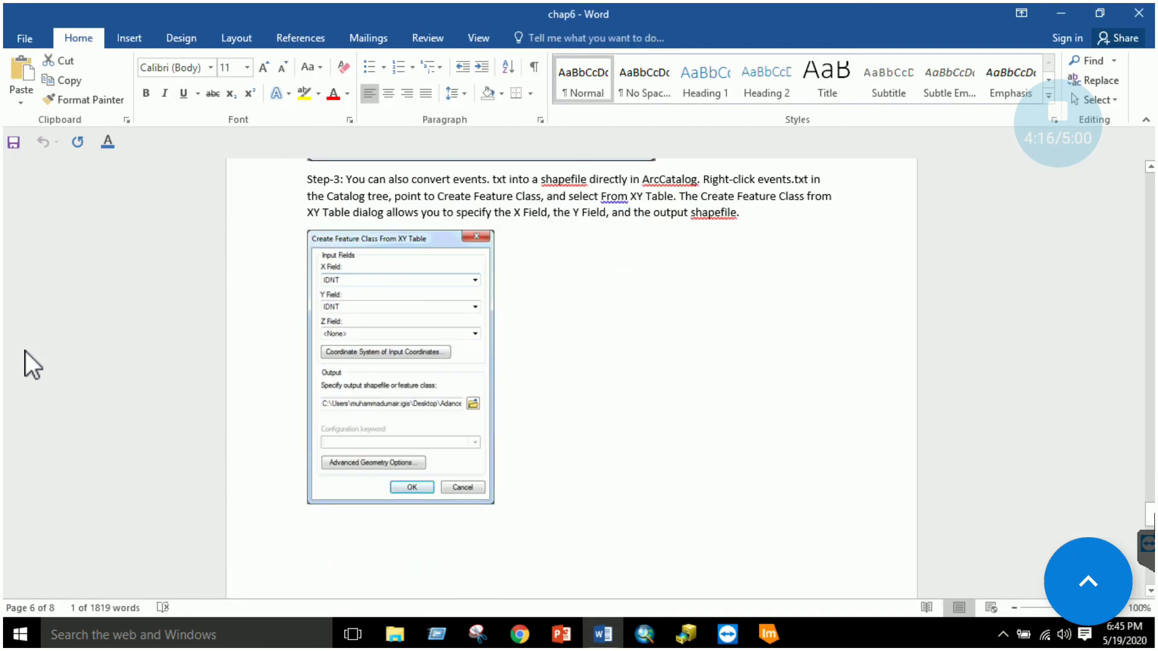
{"action": "scroll", "coordinate": [521, 323], "scroll_direction": "down", "scroll_amount": 15}
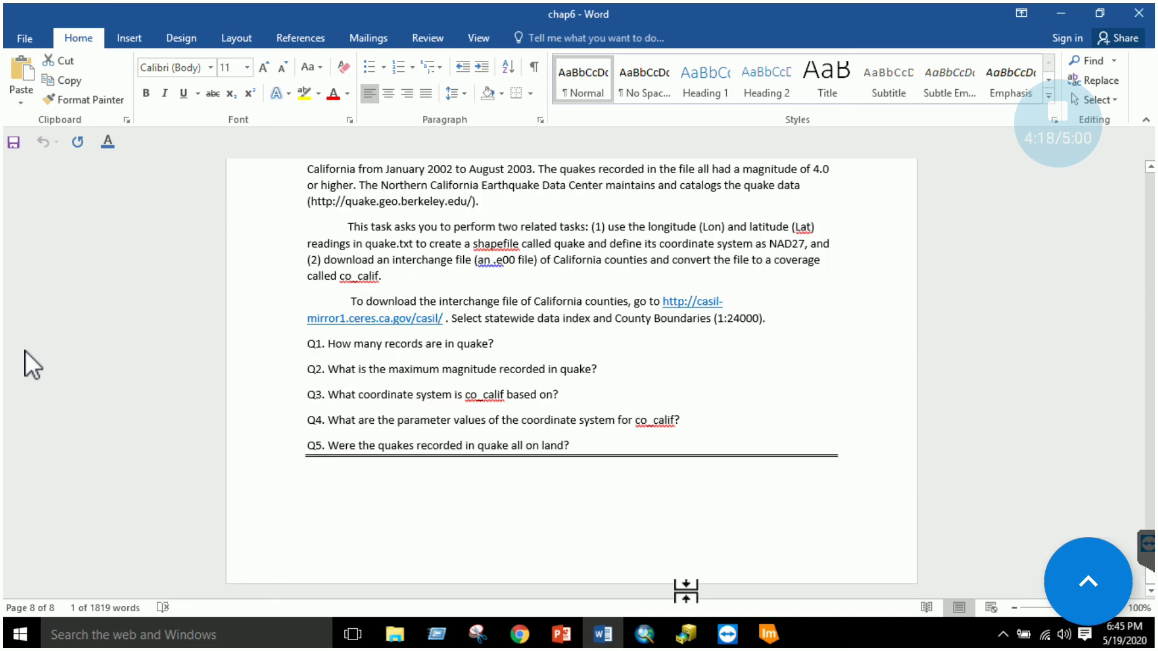
{"action": "left_click", "coordinate": [645, 633]}
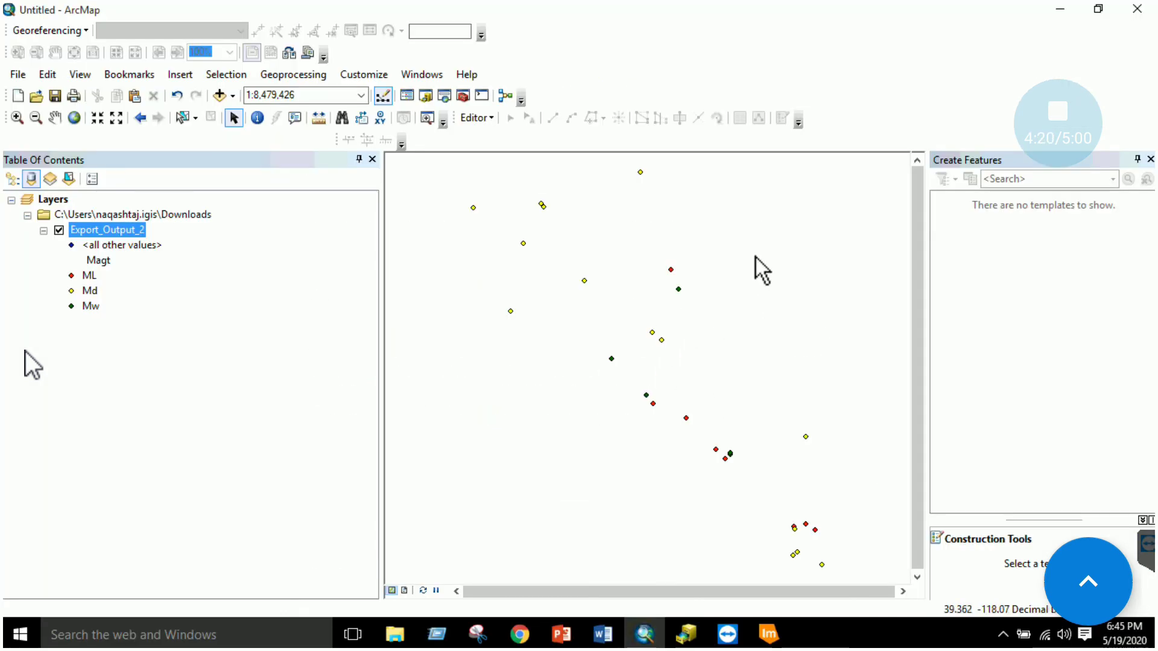
- Open the search window and load the results for river with ArcGIS Online as the search source
{"action": "left_click", "coordinate": [463, 95]}
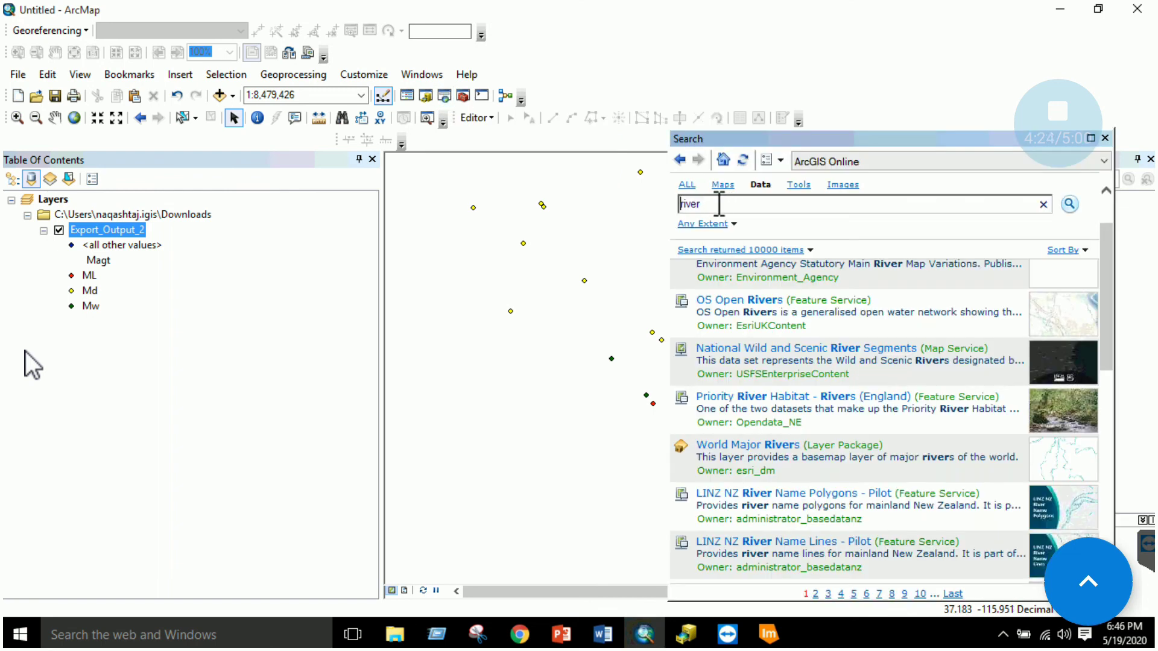
{"action": "left_click", "coordinate": [811, 161]}
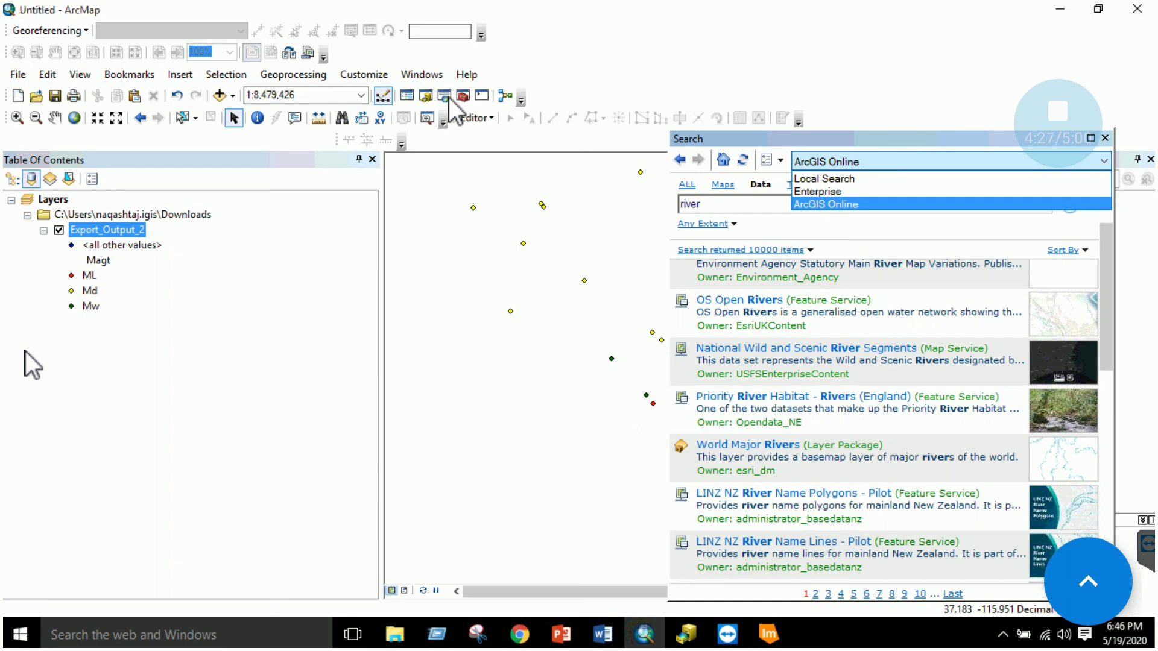
{"action": "left_click", "coordinate": [888, 163]}
{"action": "left_click", "coordinate": [887, 164]}
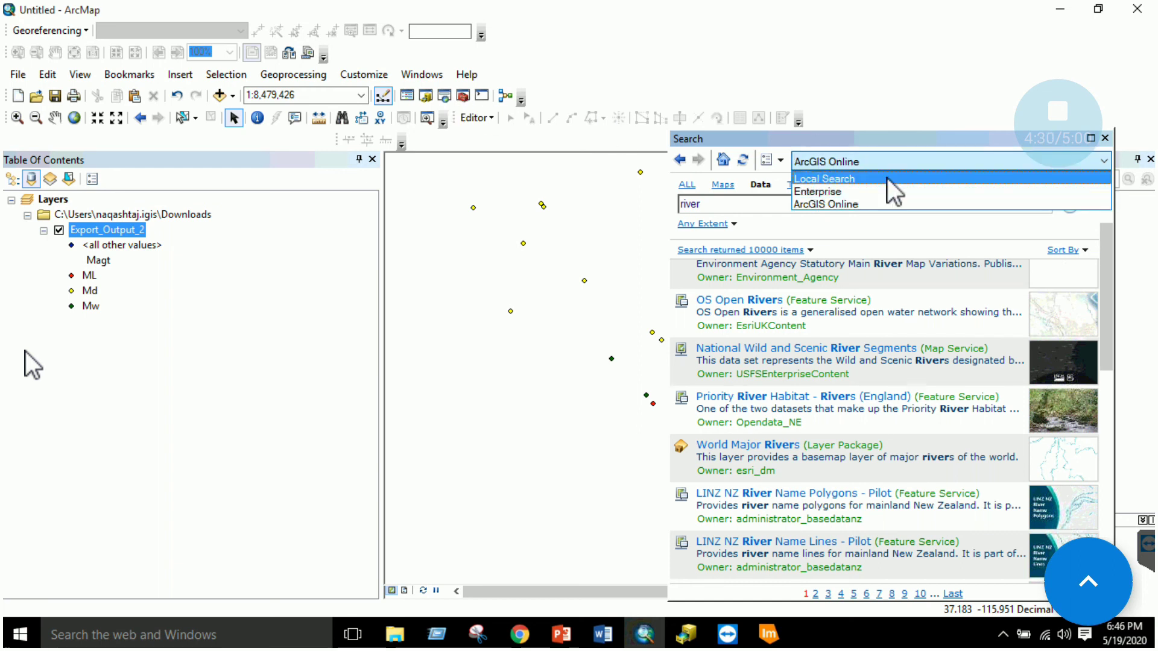
{"action": "left_click", "coordinate": [845, 206]}
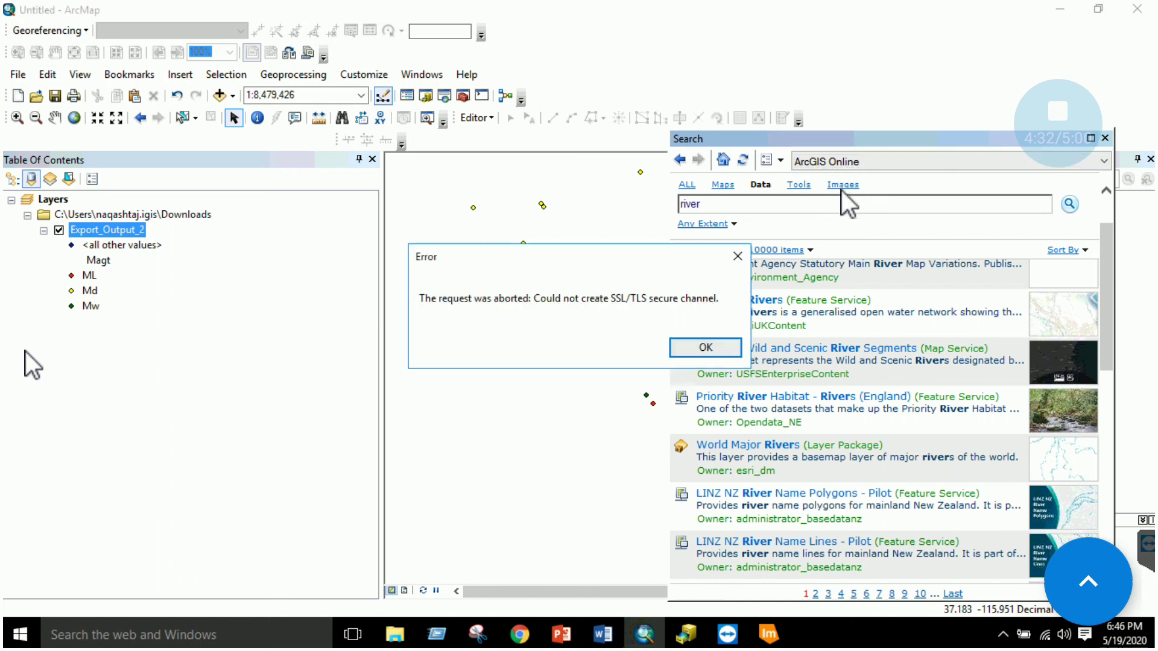
{"action": "left_click", "coordinate": [737, 256]}
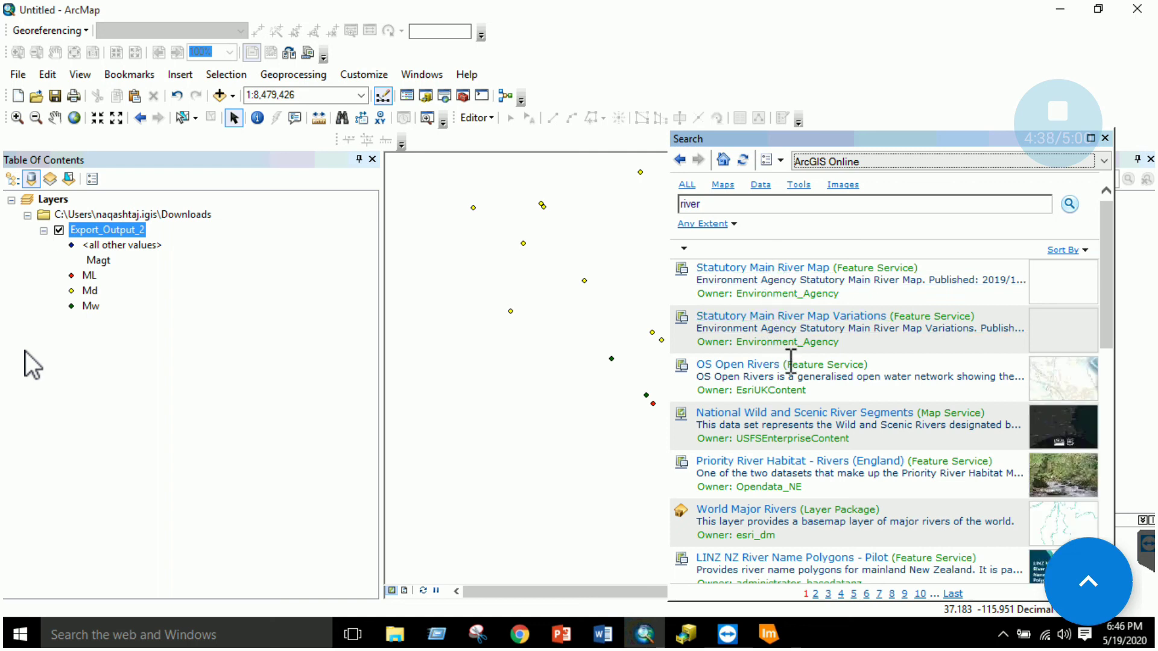
- Add the World Major Rivers layer package from the search results to the map
{"action": "scroll", "coordinate": [793, 374], "scroll_direction": "down", "scroll_amount": 2}
{"action": "scroll", "coordinate": [796, 389], "scroll_direction": "down", "scroll_amount": 1}
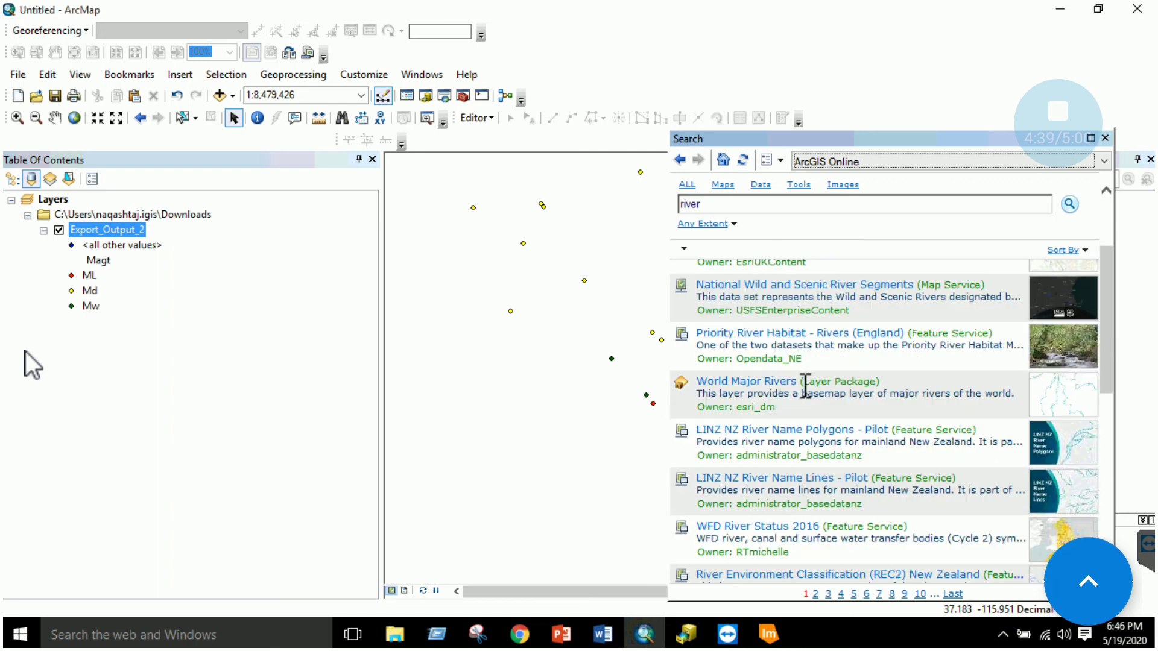
{"action": "right_click", "coordinate": [762, 391]}
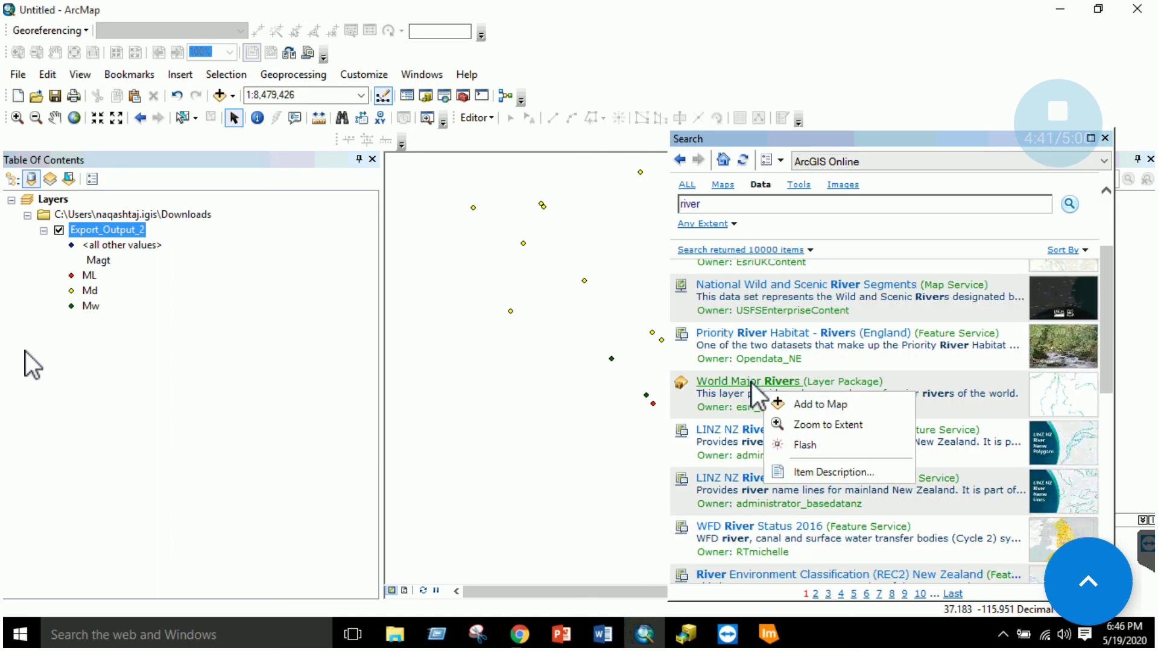
{"action": "left_click", "coordinate": [798, 402]}
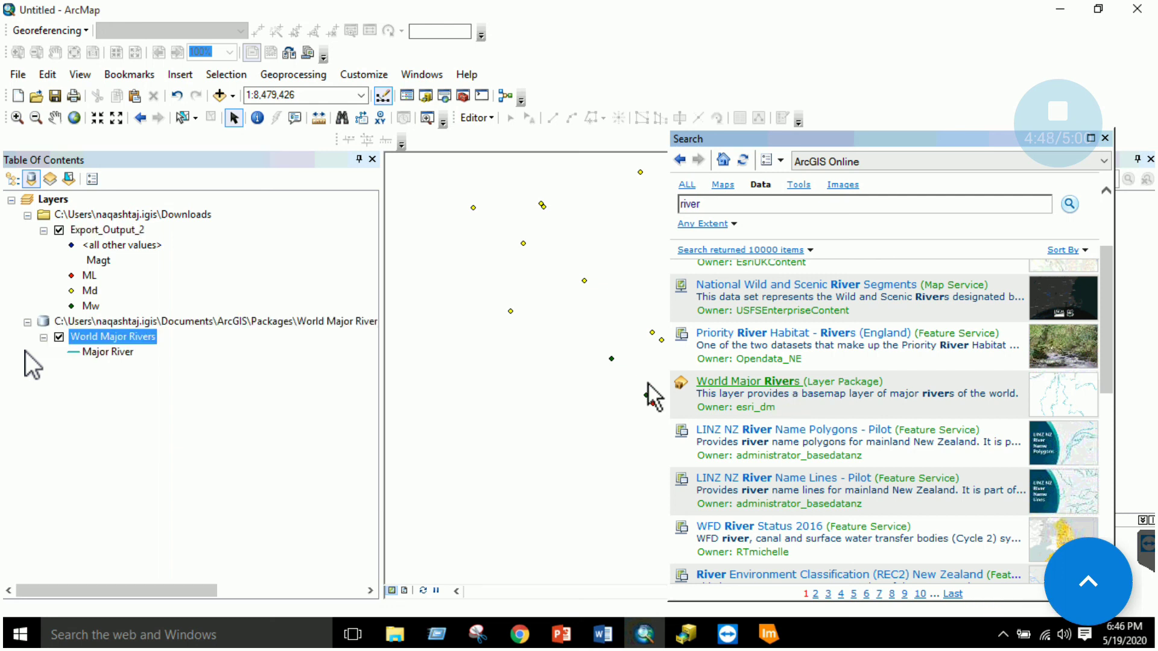
- Zoom to the extent of the World Major Rivers layer and close the search window
{"action": "right_click", "coordinate": [148, 344]}
{"action": "left_click", "coordinate": [132, 354]}
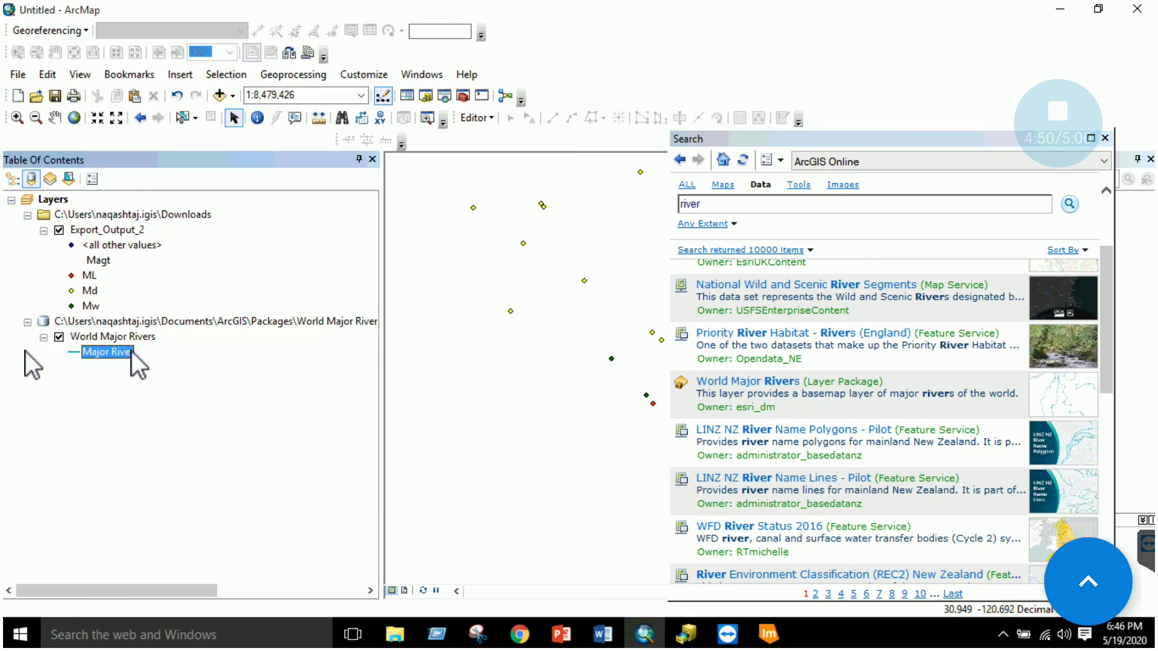
{"action": "right_click", "coordinate": [140, 339]}
{"action": "left_click", "coordinate": [213, 91]}
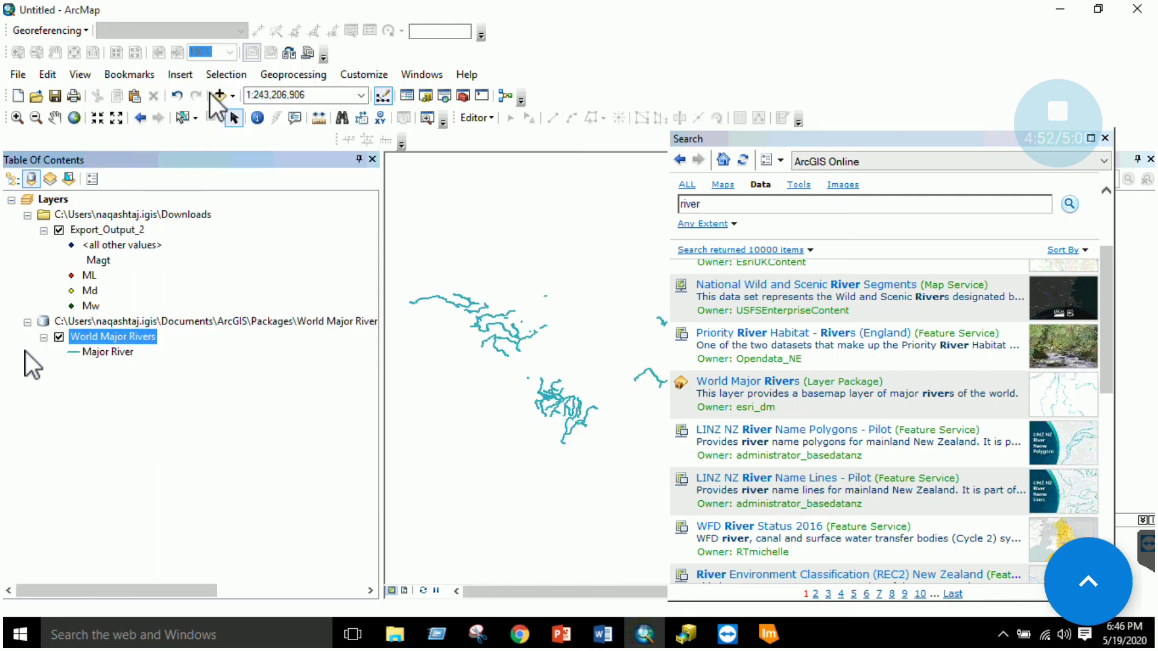
{"action": "left_click", "coordinate": [1104, 138]}
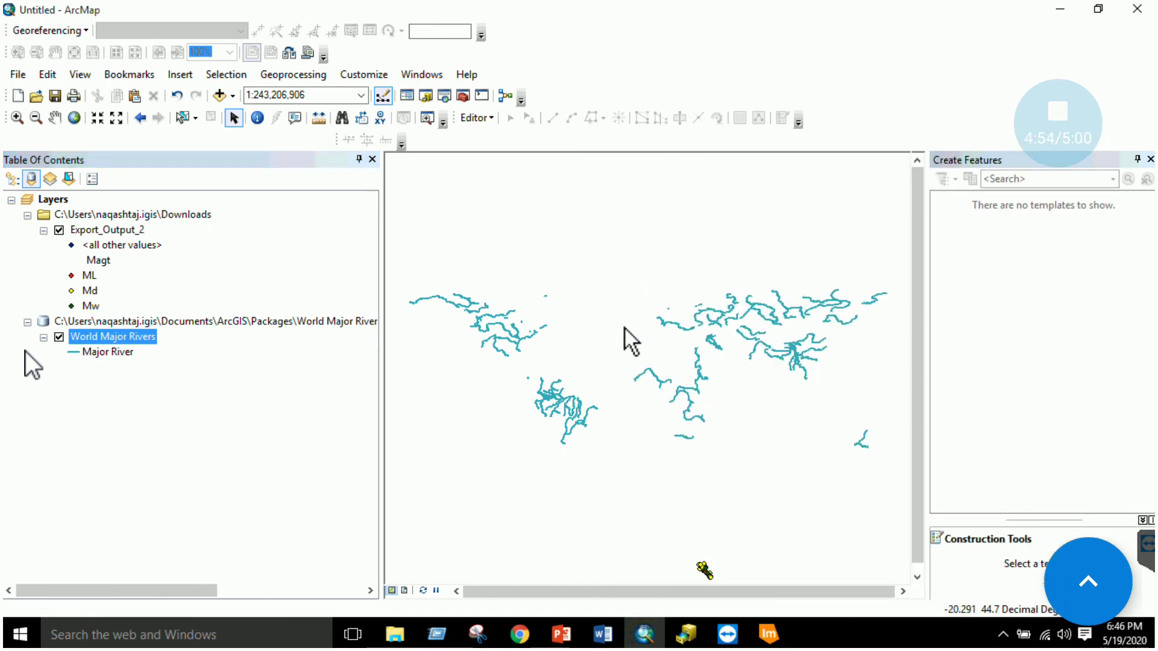